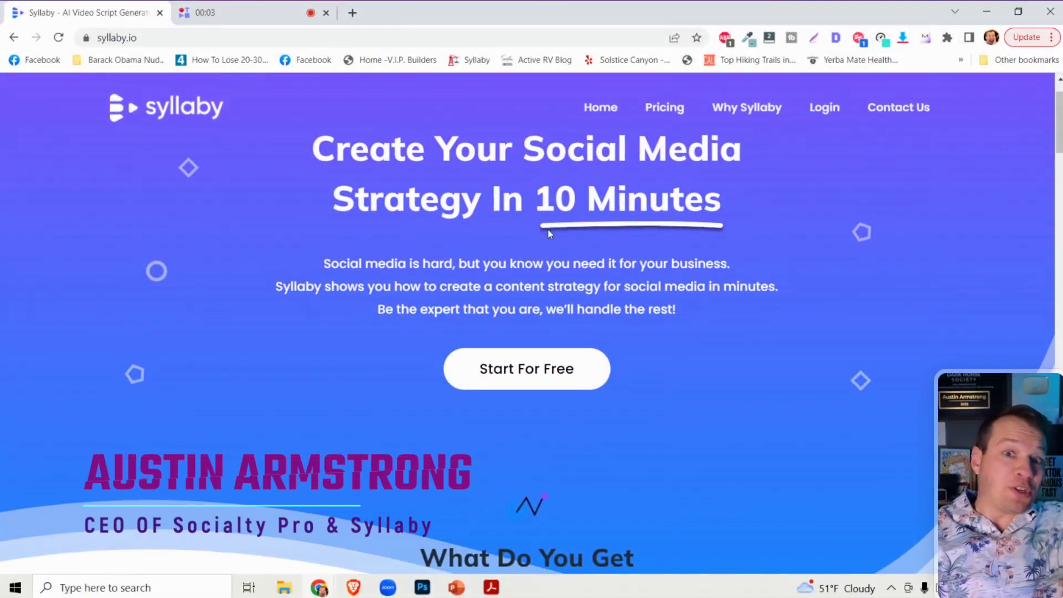
# - Scroll the current page, then check the February 2023 content calendar
pyautogui.scroll(-5, 549, 233)
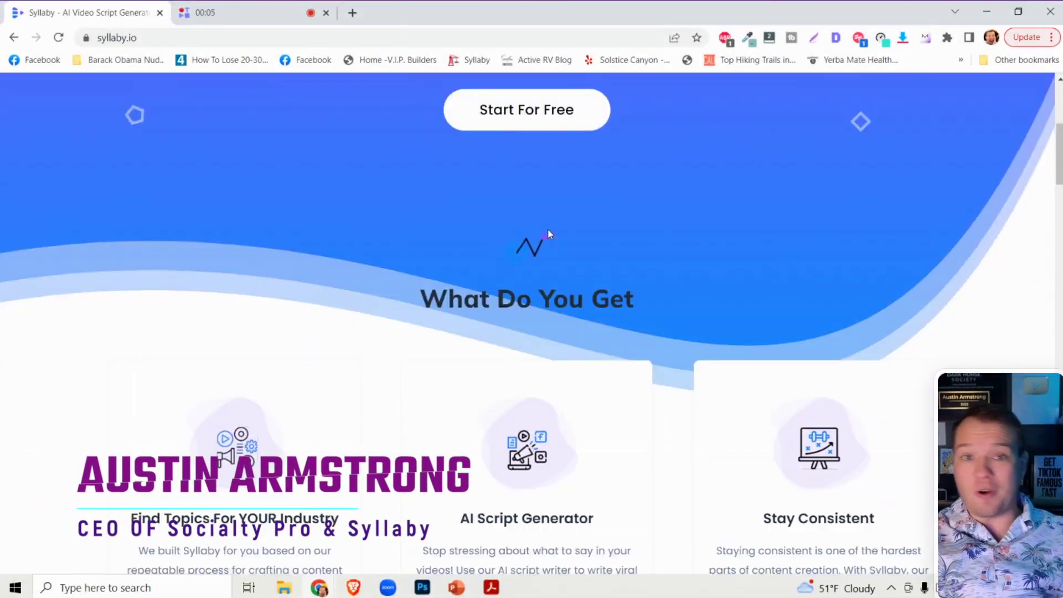
pyautogui.scroll(5, 549, 233)
pyautogui.scroll(-10, 549, 231)
pyautogui.scroll(10, 549, 230)
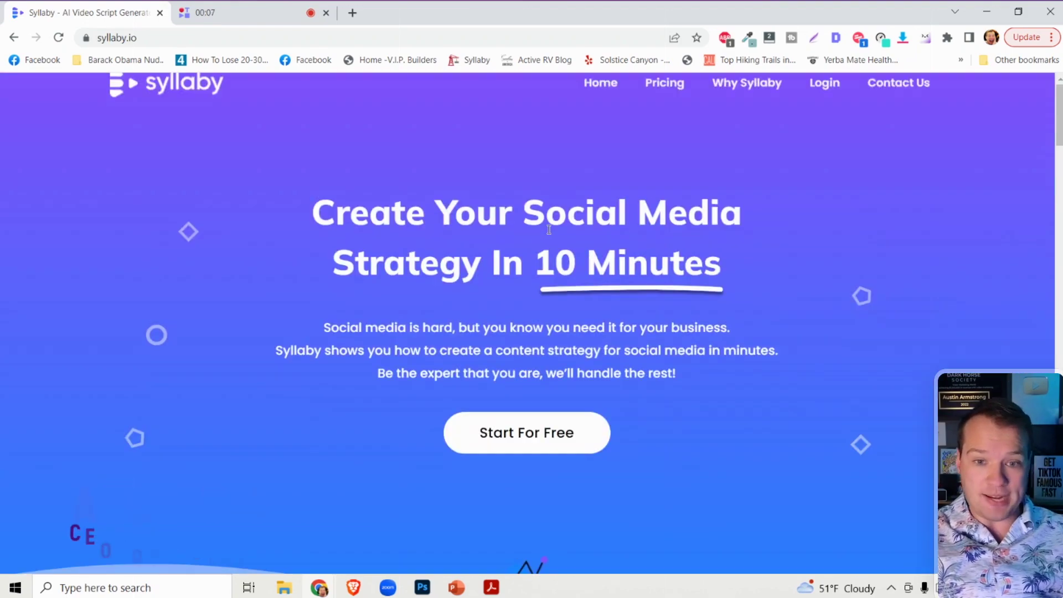
pyautogui.scroll(-3, 549, 230)
pyautogui.scroll(4, 549, 230)
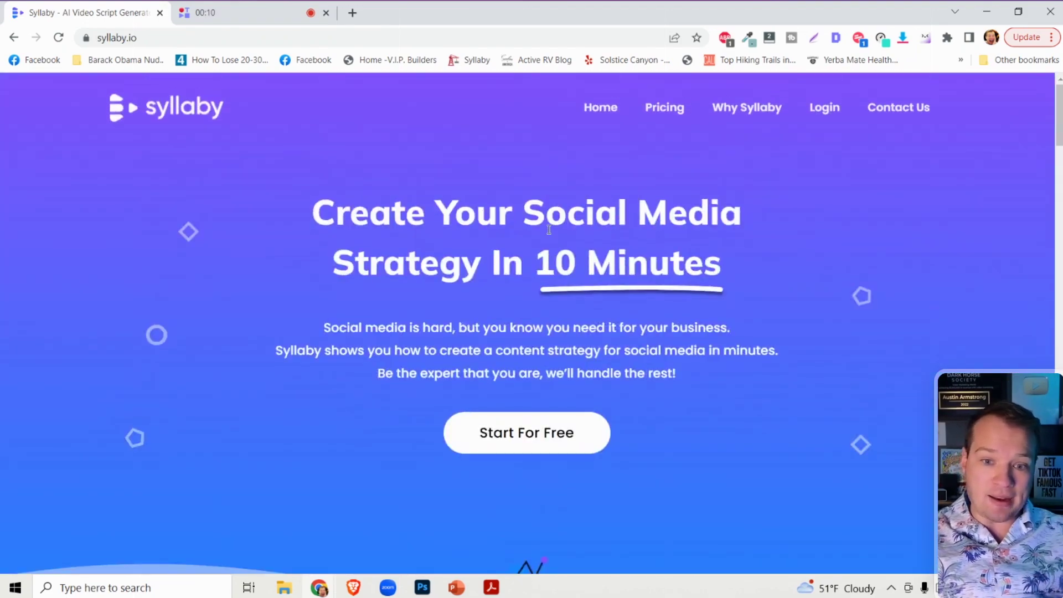
pyautogui.scroll(-2, 549, 230)
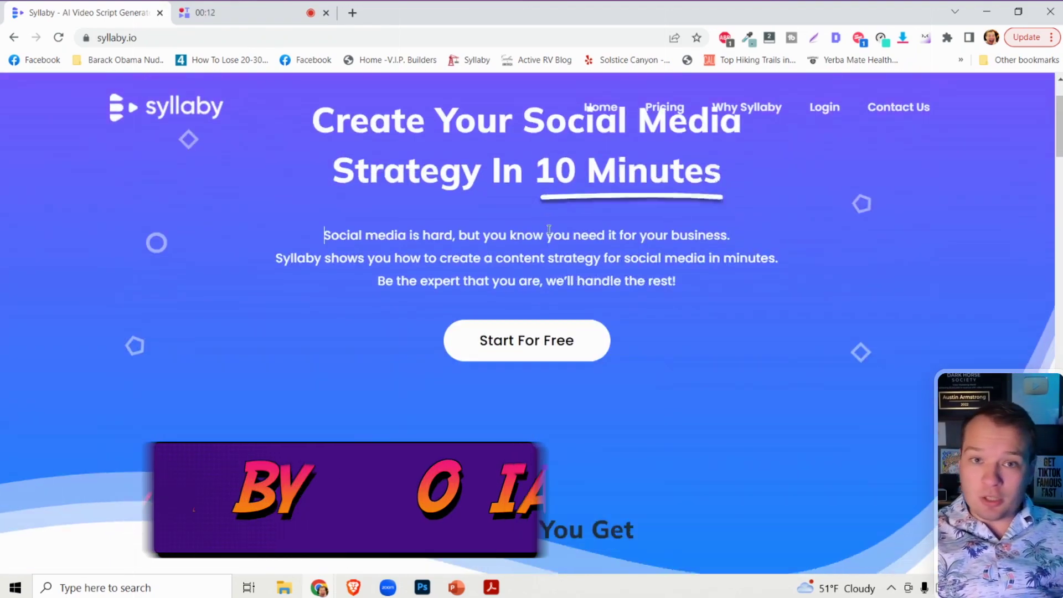
pyautogui.scroll(-7, 549, 230)
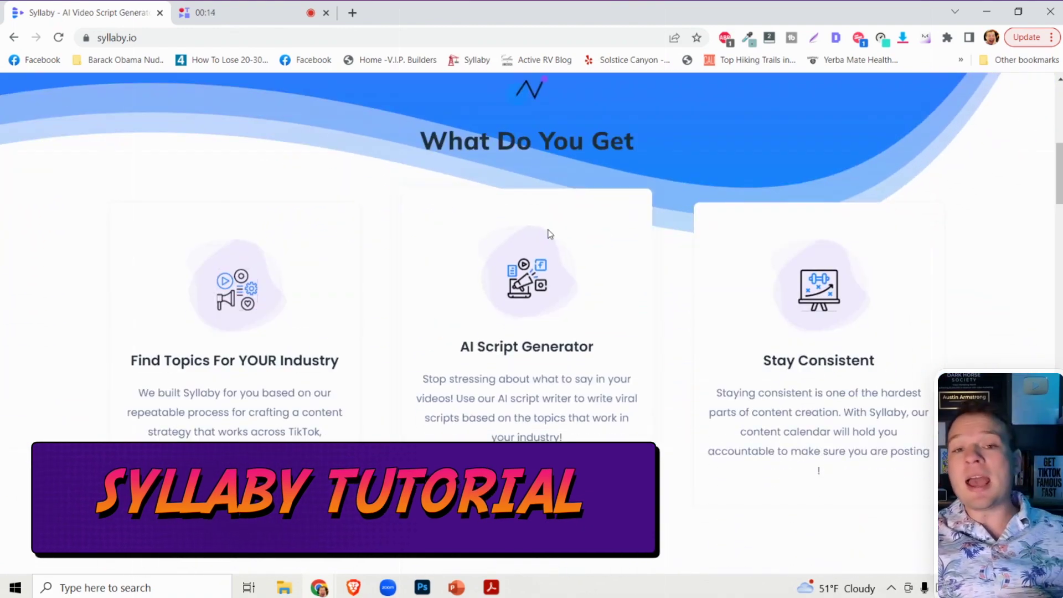
pyautogui.scroll(-8, 549, 233)
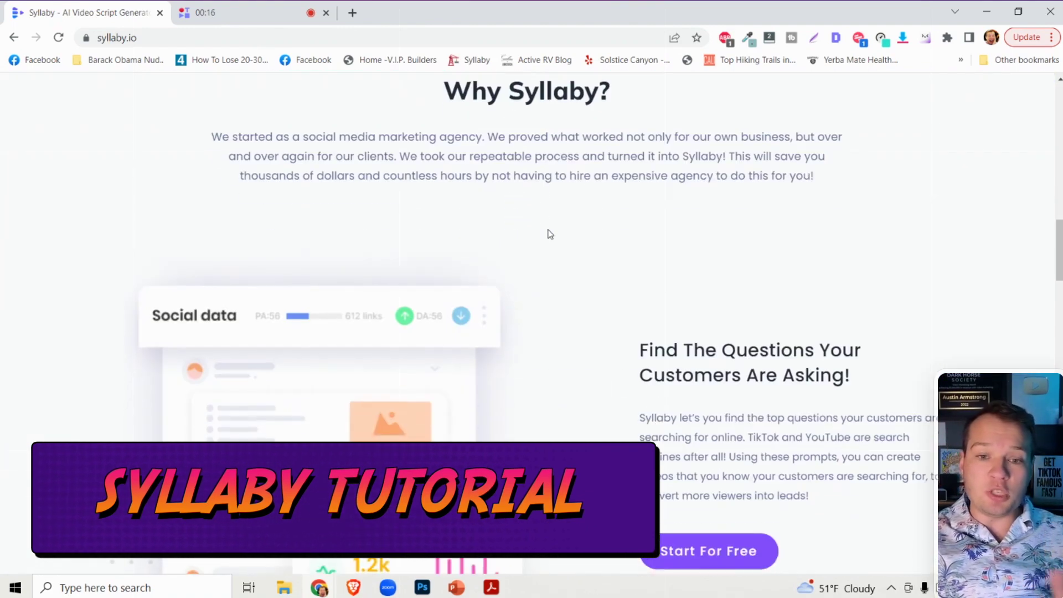
pyautogui.scroll(-15, 549, 234)
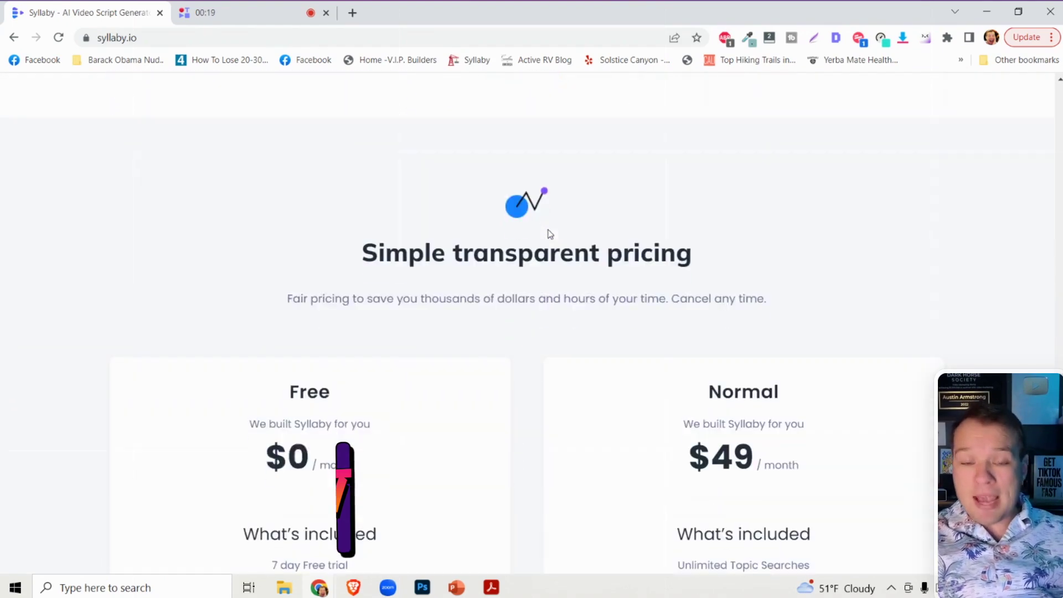
pyautogui.scroll(-7, 549, 235)
pyautogui.scroll(10, 549, 235)
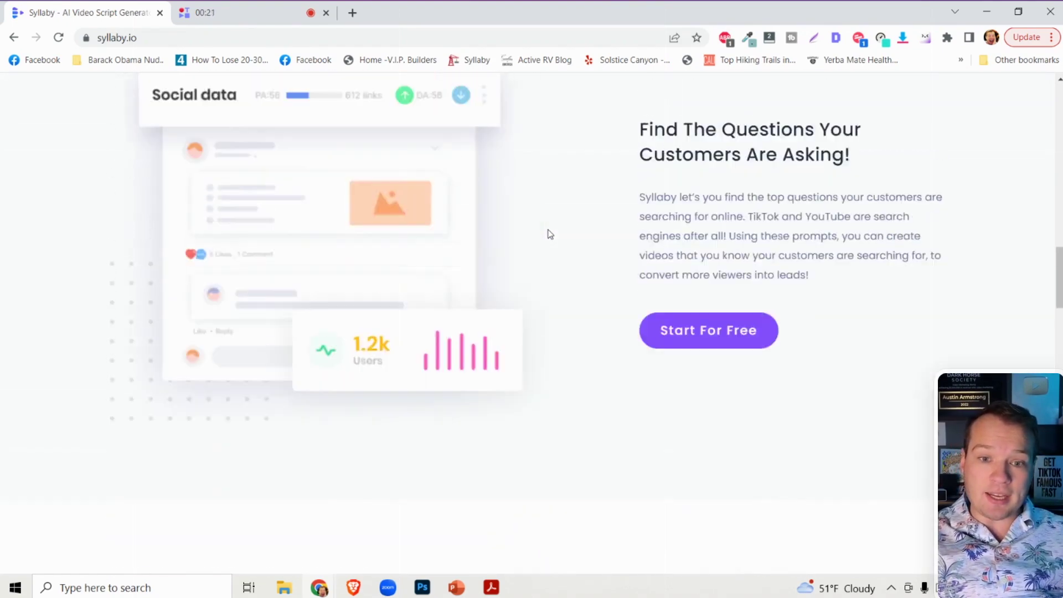
pyautogui.scroll(8, 549, 234)
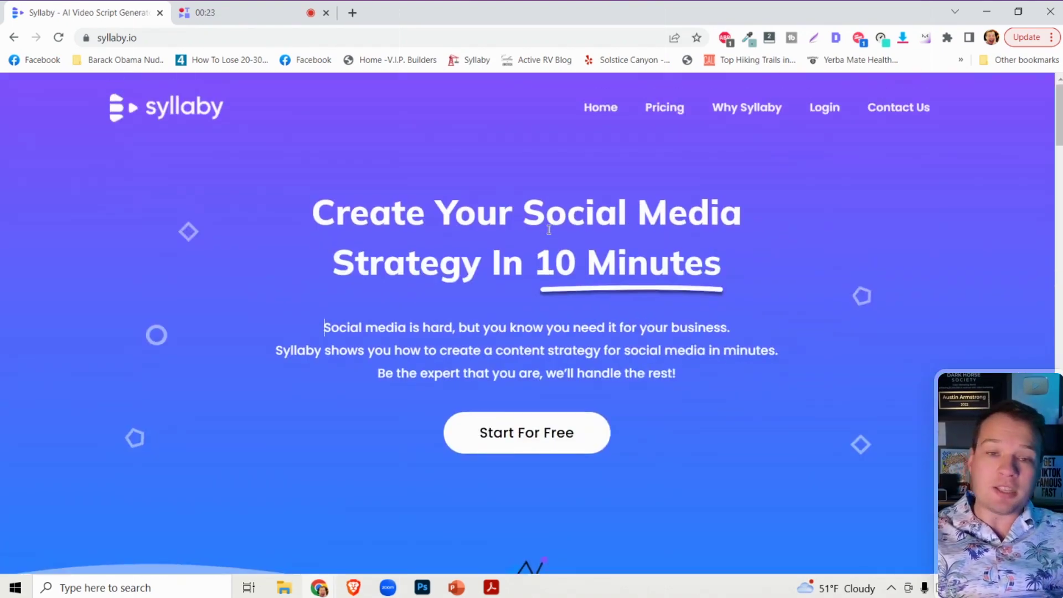
pyautogui.scroll(-1, 548, 229)
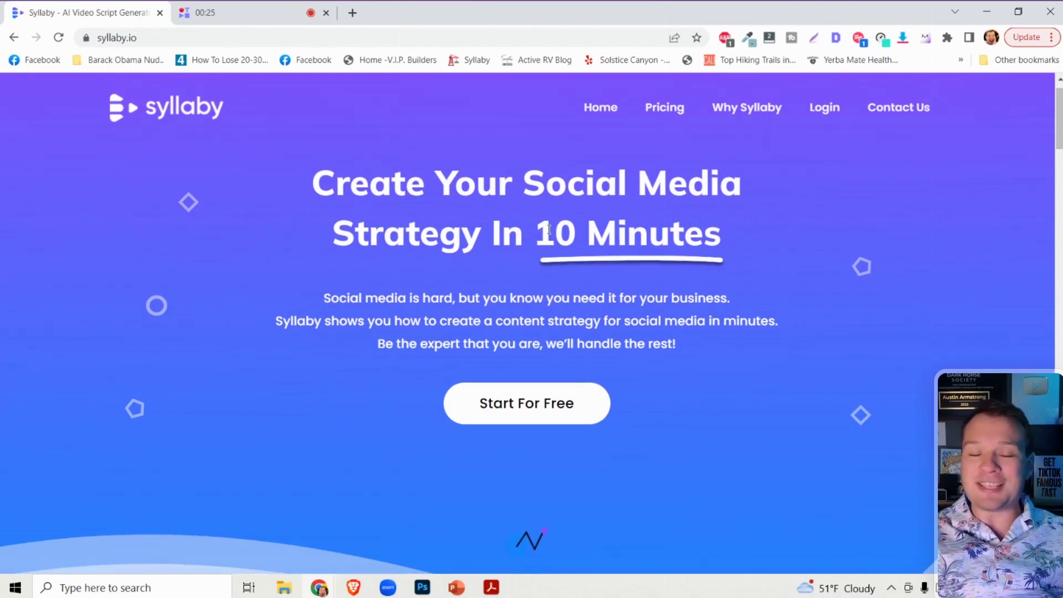
pyautogui.scroll(-2, 548, 230)
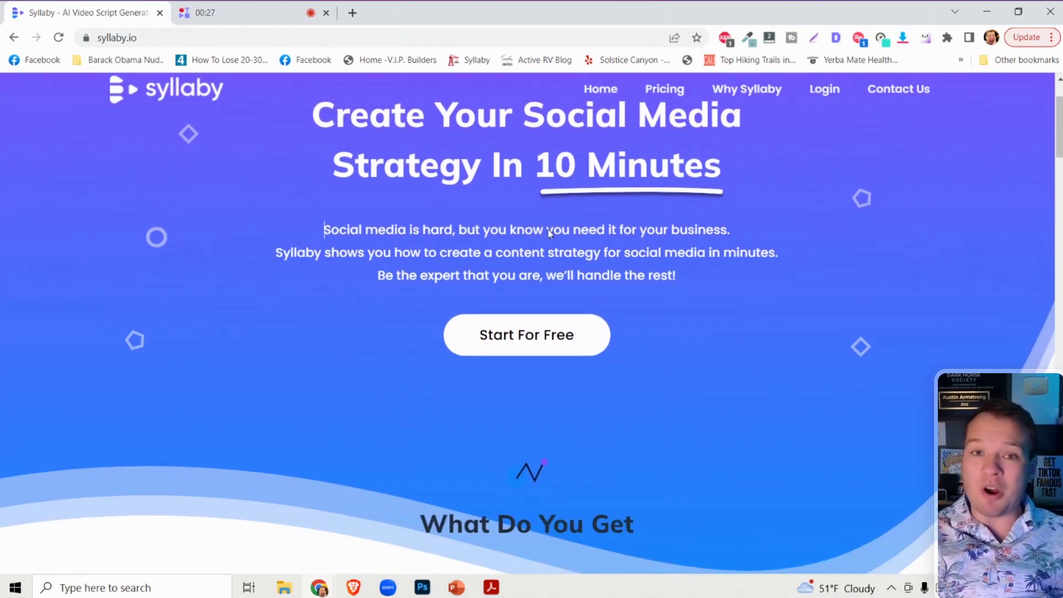
pyautogui.scroll(3, 549, 229)
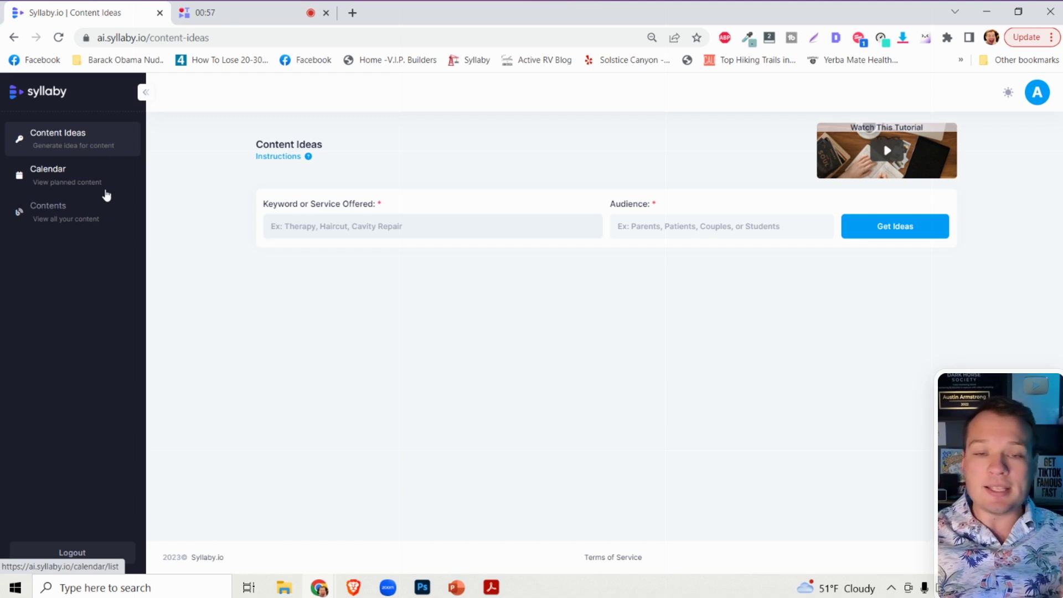
pyautogui.click(76, 183)
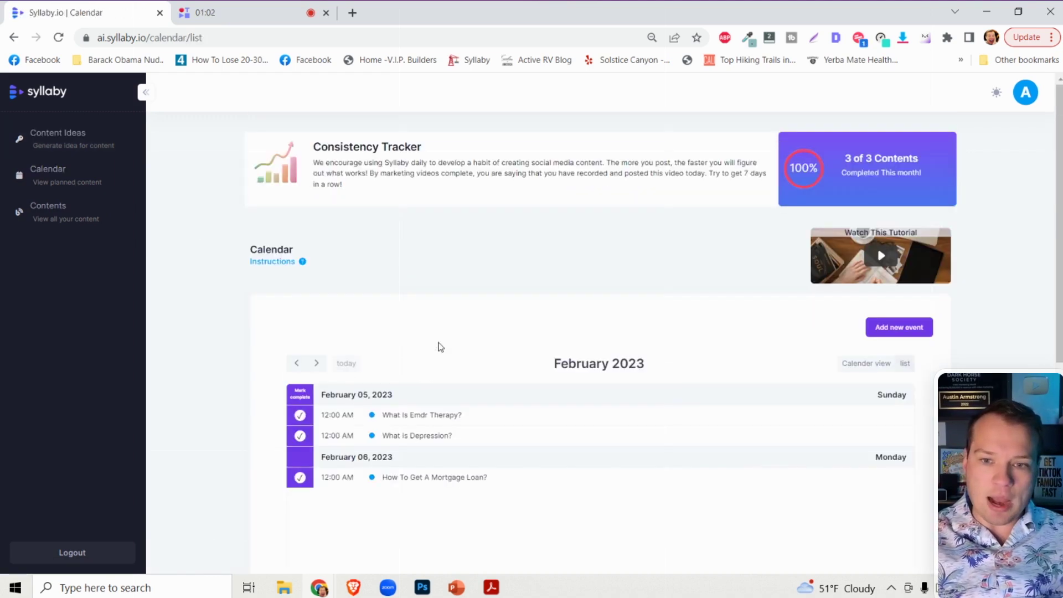
# - Return to Content Ideas and view, then dismiss, its Instructions tip
pyautogui.click(41, 142)
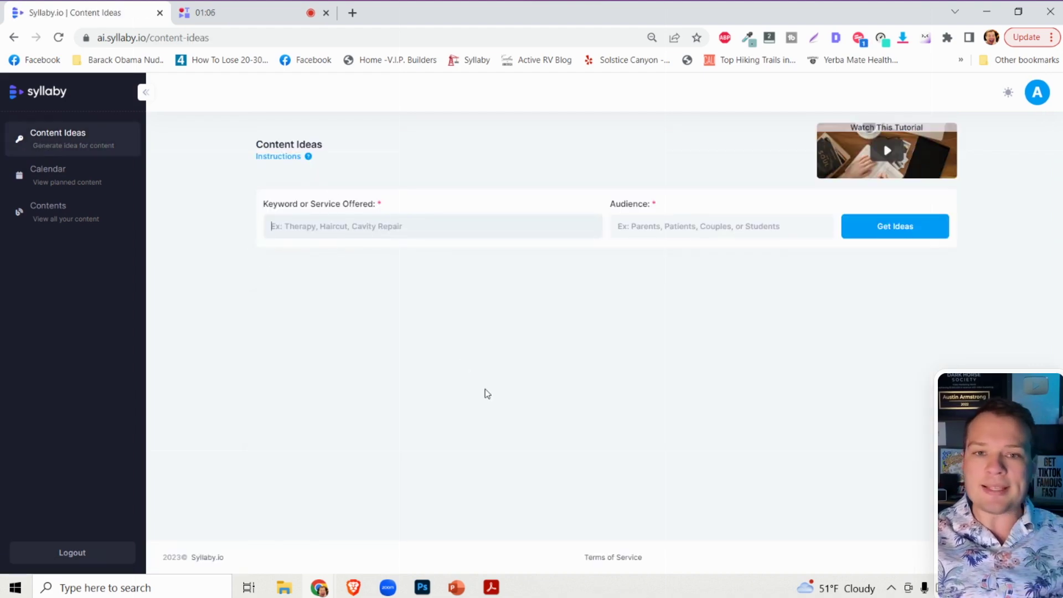
pyautogui.click(309, 156)
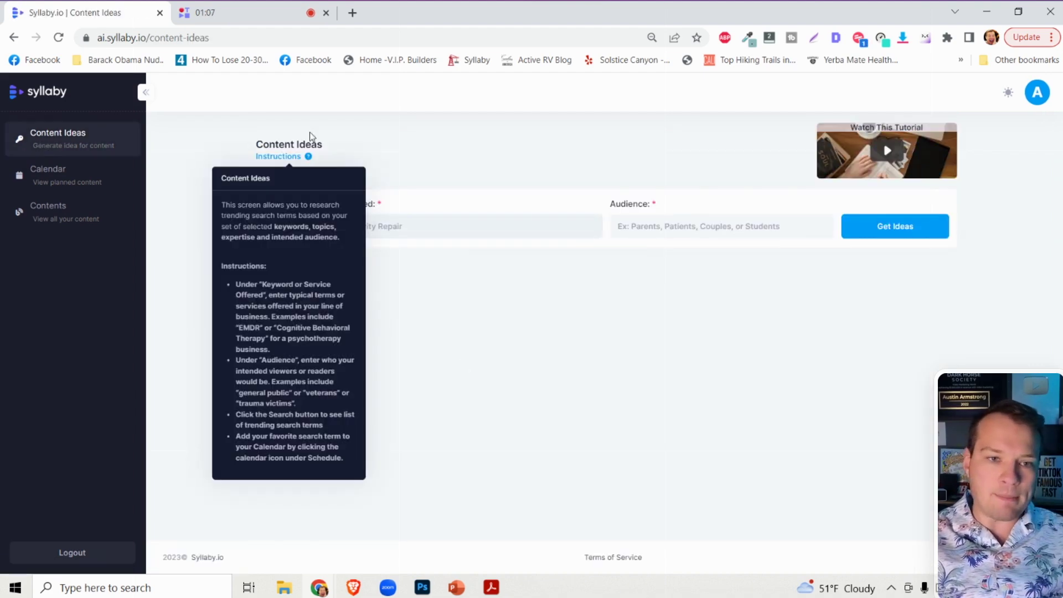
pyautogui.click(191, 183)
# - Load syllaby.io in a new tab and follow the Affiliates link in its footer
pyautogui.click(353, 13)
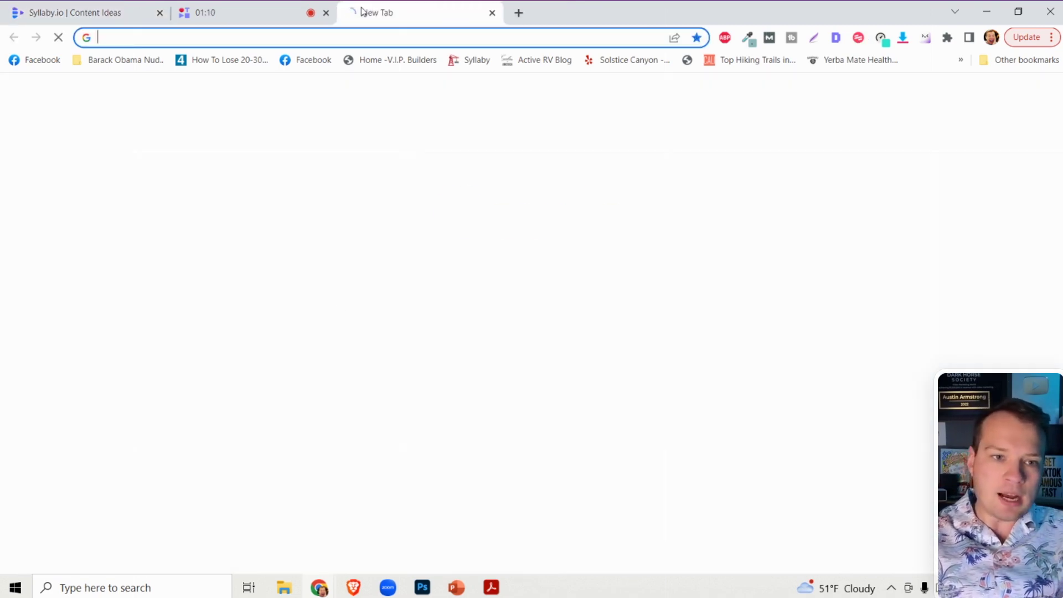
pyautogui.write('syllaby')
pyautogui.press('Return')
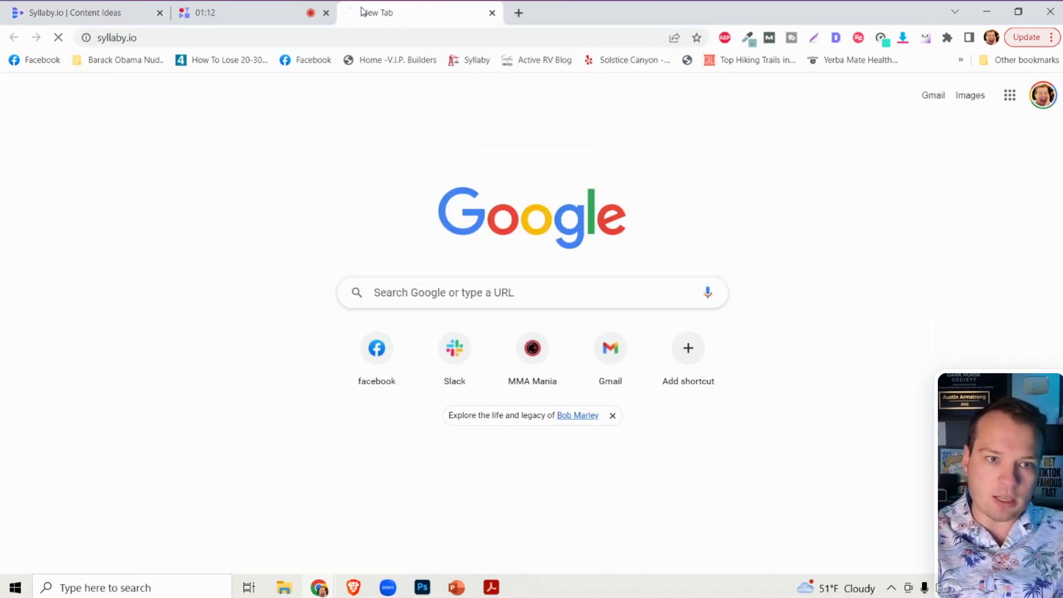
pyautogui.scroll(-20, 455, 232)
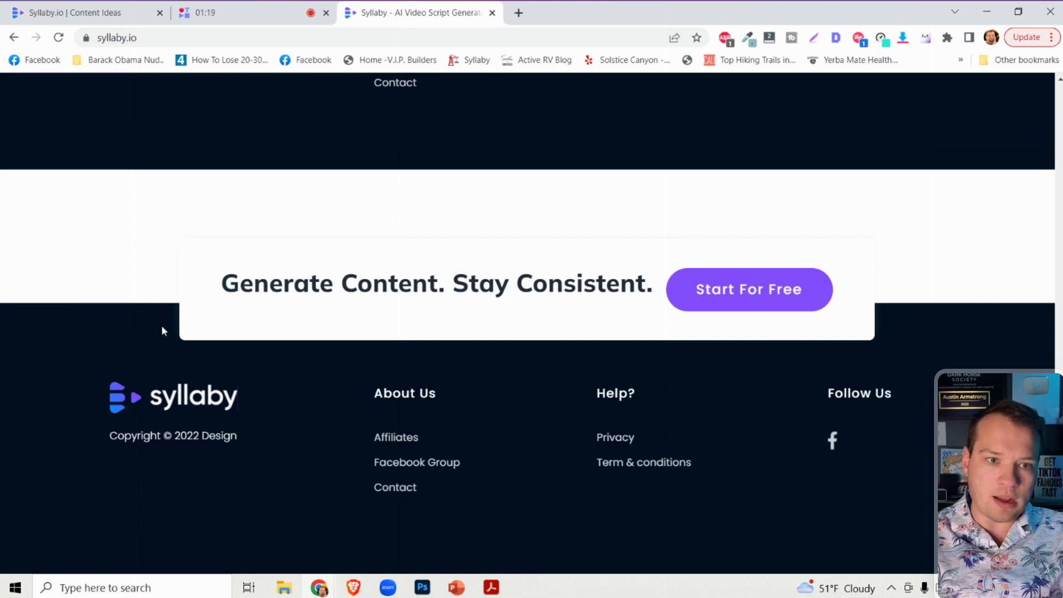
pyautogui.click(399, 438)
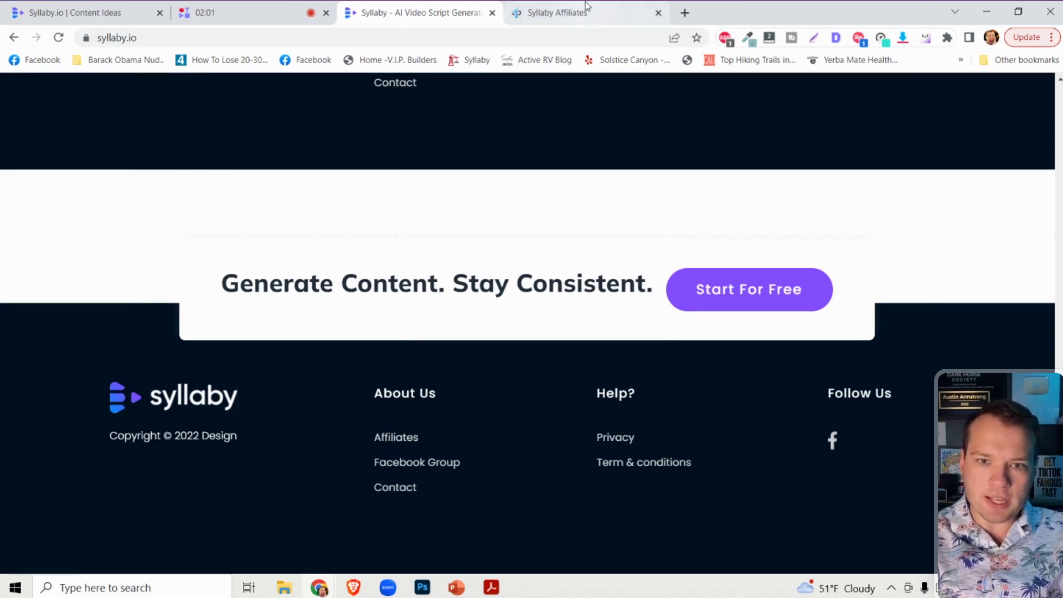
# - Review the Syllaby Affiliates signup page and its 30% recurring commission offer
pyautogui.click(585, 10)
pyautogui.scroll(-5, 590, 202)
pyautogui.scroll(5, 593, 221)
pyautogui.scroll(-3, 596, 238)
pyautogui.scroll(3, 597, 238)
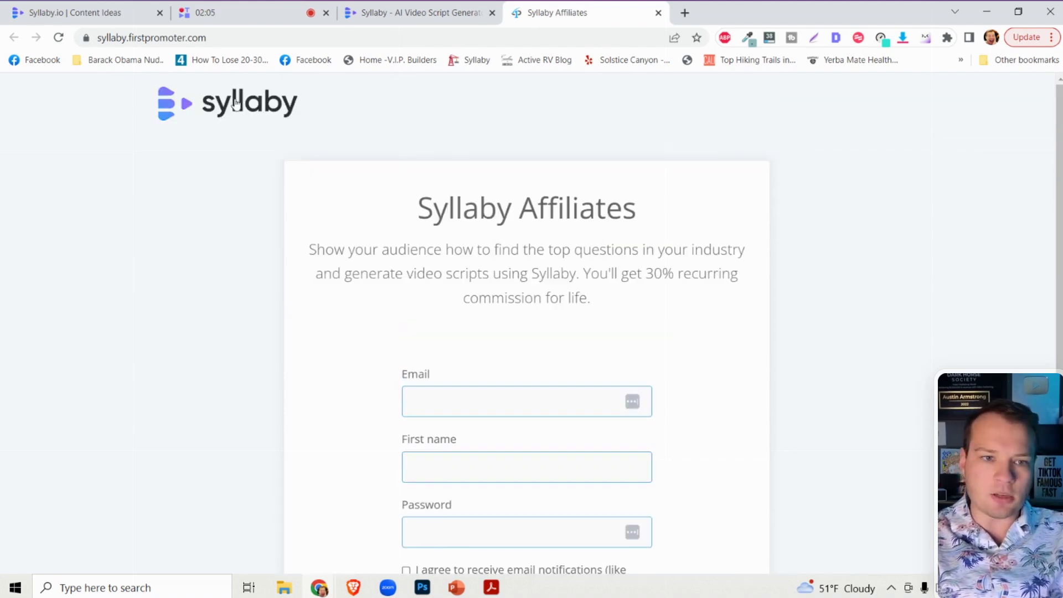
pyautogui.scroll(-2, 562, 267)
pyautogui.scroll(2, 562, 267)
pyautogui.moveTo(583, 273); pyautogui.dragTo(645, 299)
pyautogui.click(621, 279)
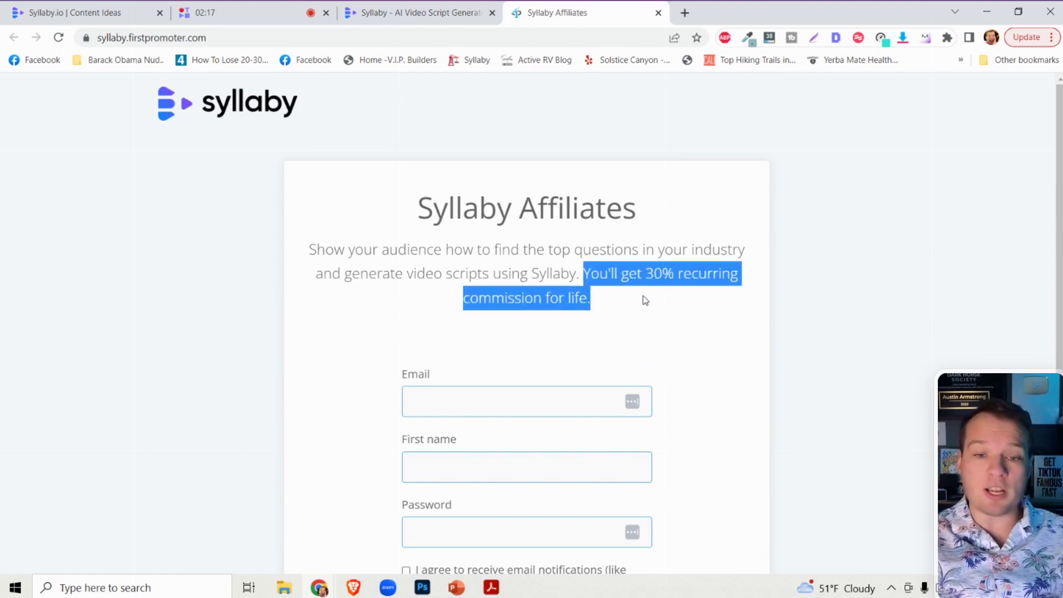
pyautogui.scroll(-5, 642, 299)
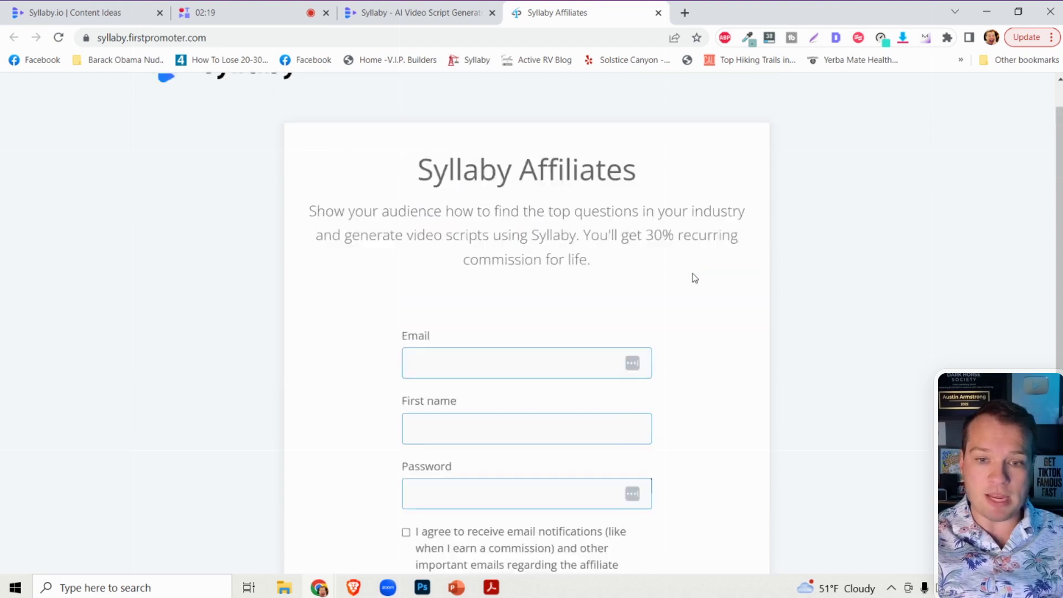
pyautogui.scroll(5, 692, 277)
pyautogui.click(694, 277)
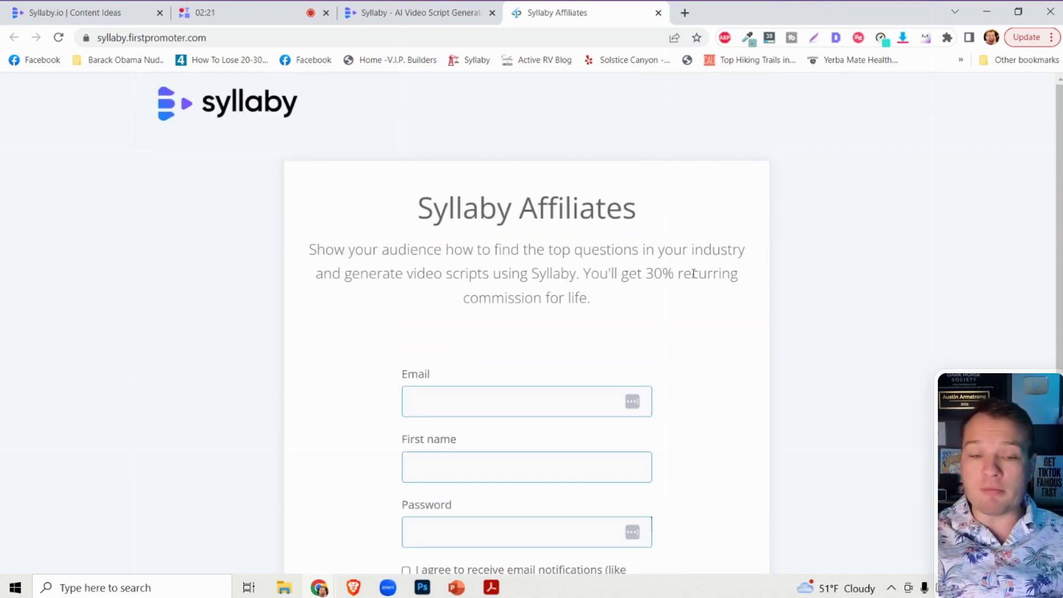
pyautogui.scroll(-1, 693, 273)
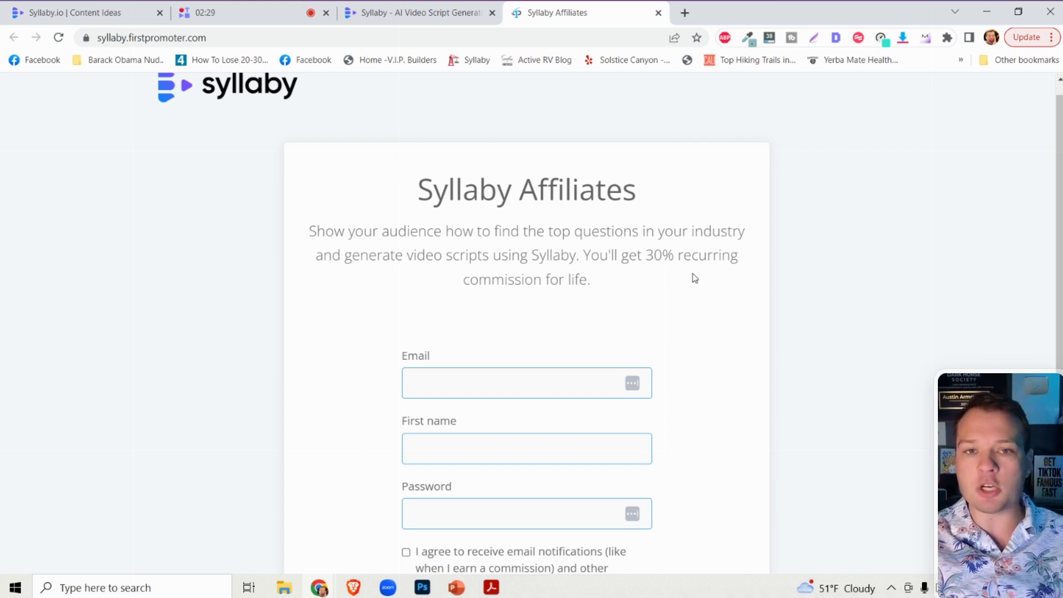
pyautogui.scroll(-5, 694, 278)
pyautogui.scroll(6, 695, 278)
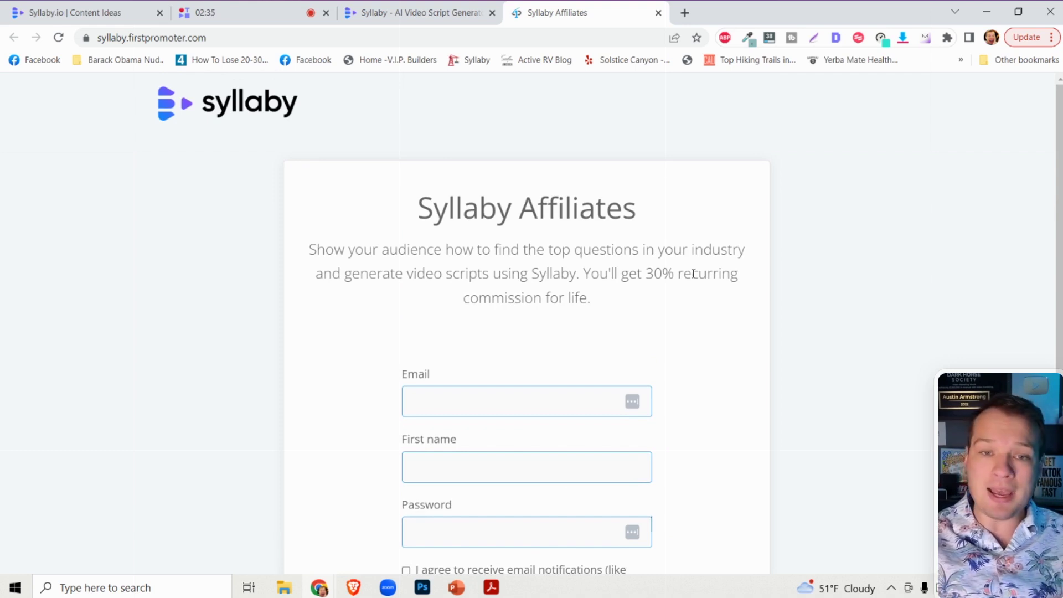
# - Close the Affiliates tab and bring up the past keyword suggestions on Content Ideas
pyautogui.click(658, 12)
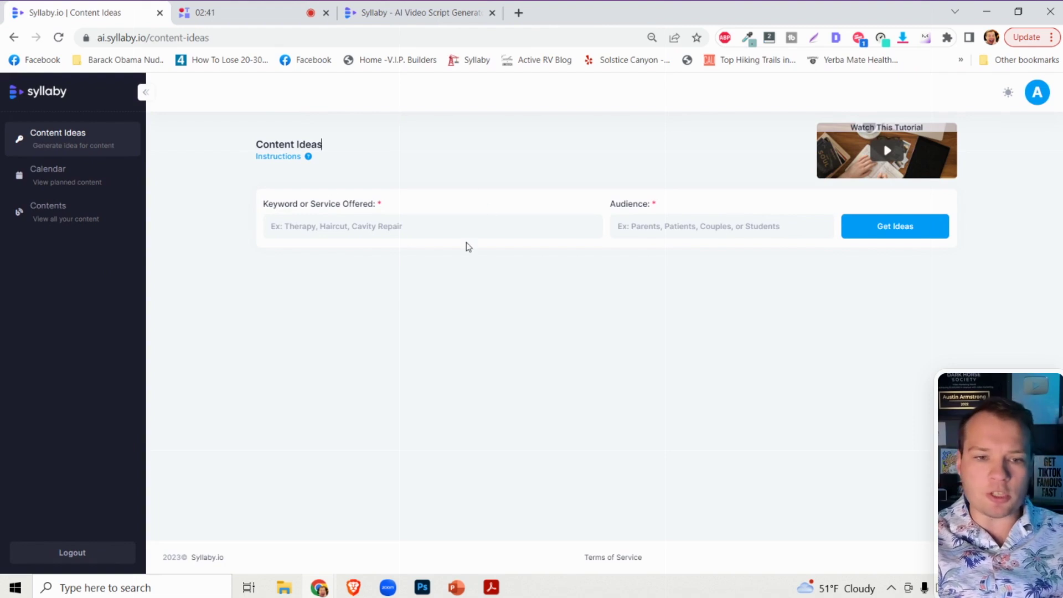
pyautogui.click(400, 231)
pyautogui.click(613, 328)
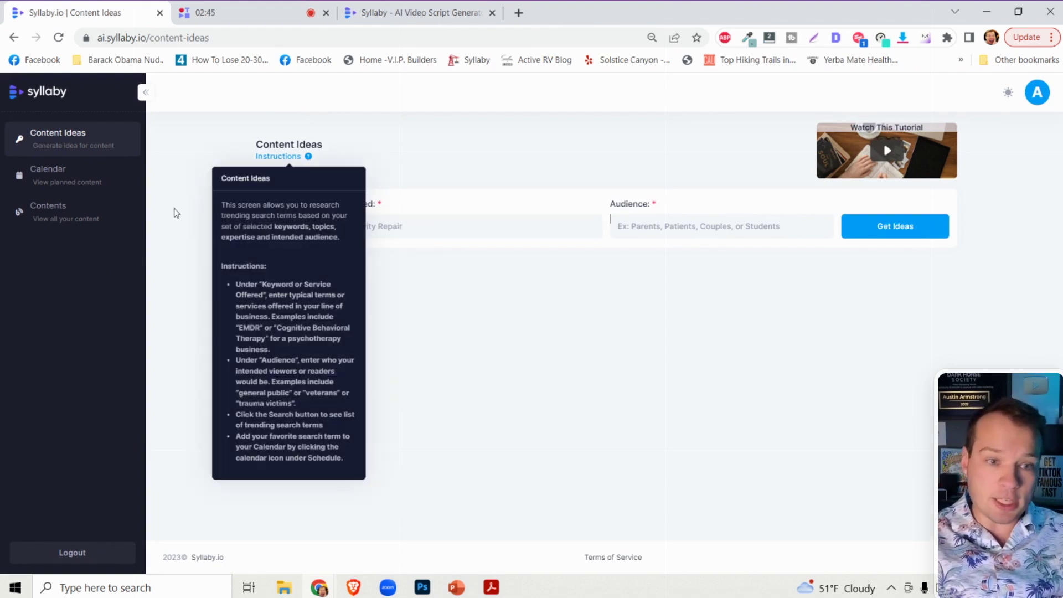
pyautogui.click(278, 156)
pyautogui.click(479, 233)
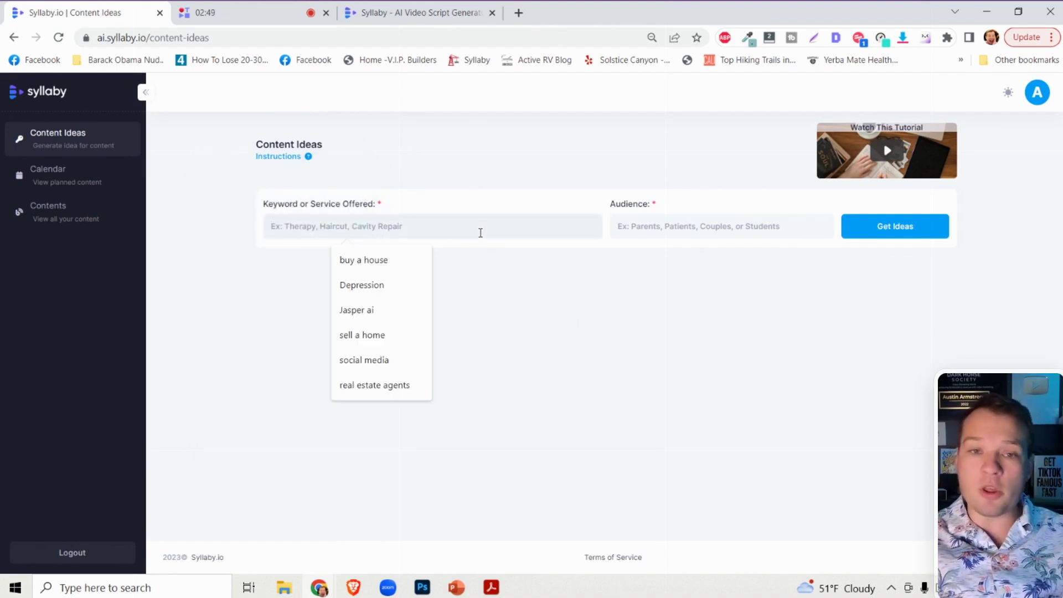
pyautogui.click(623, 339)
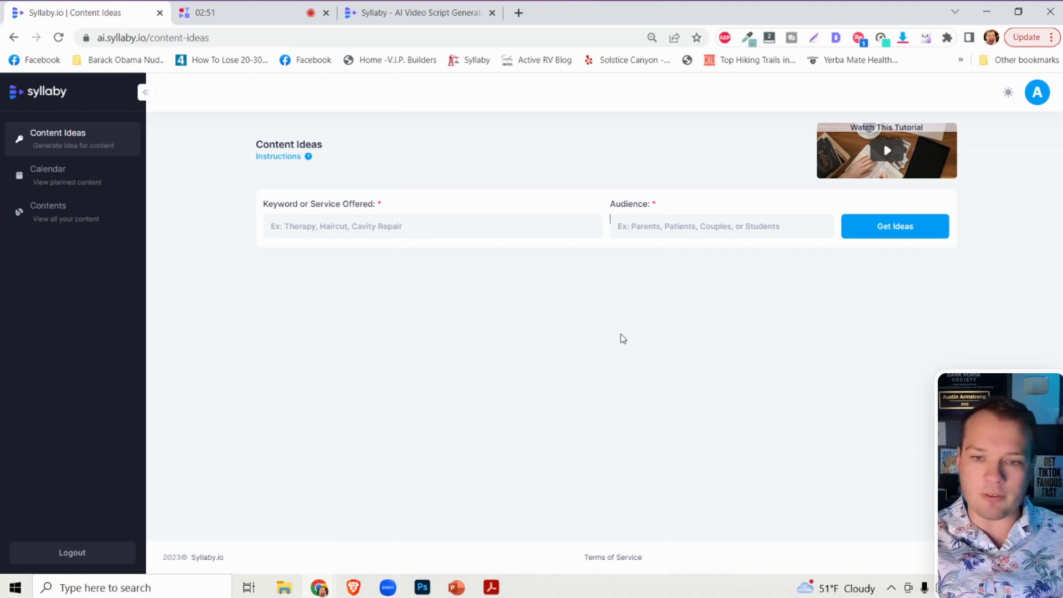
pyautogui.click(470, 229)
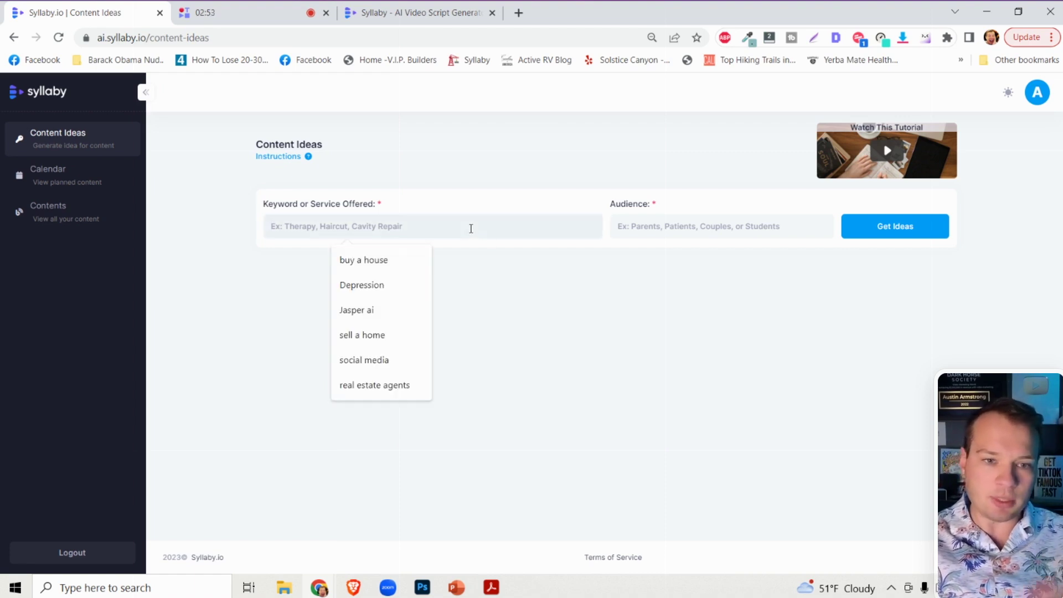
pyautogui.click(654, 419)
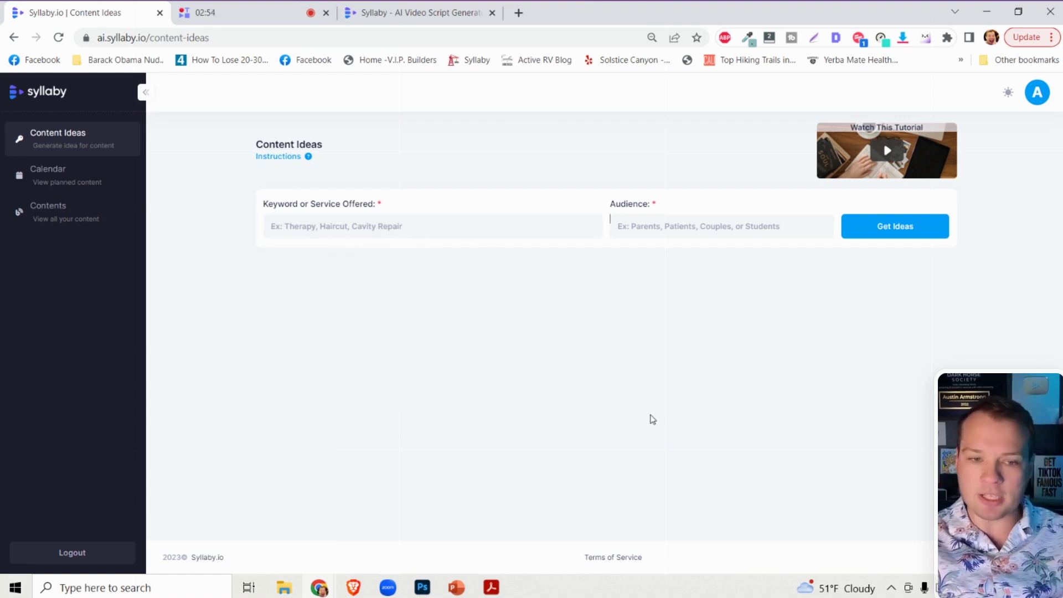
pyautogui.click(398, 230)
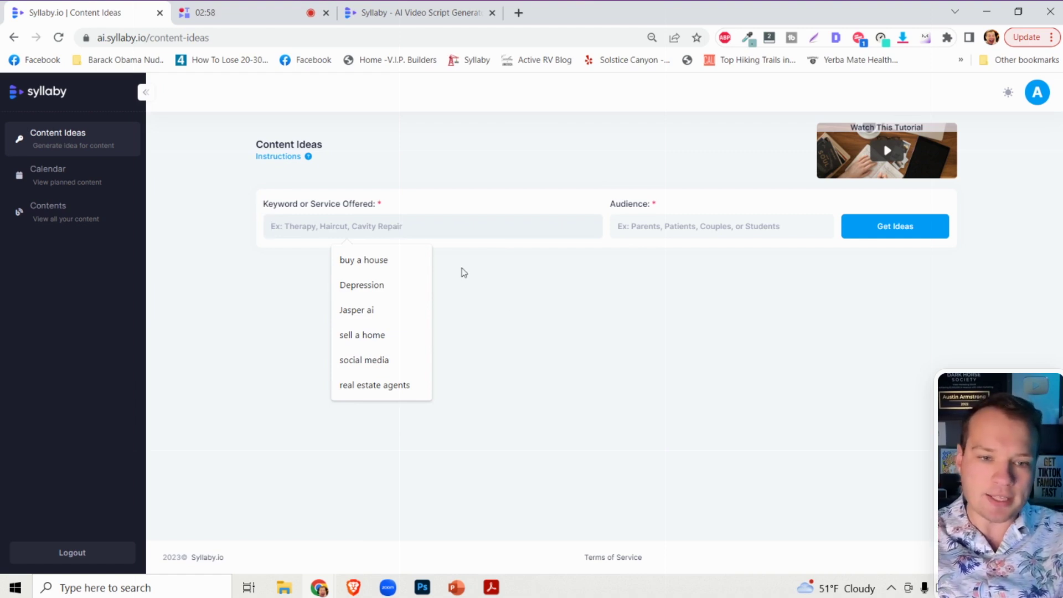
pyautogui.click(544, 338)
pyautogui.click(356, 228)
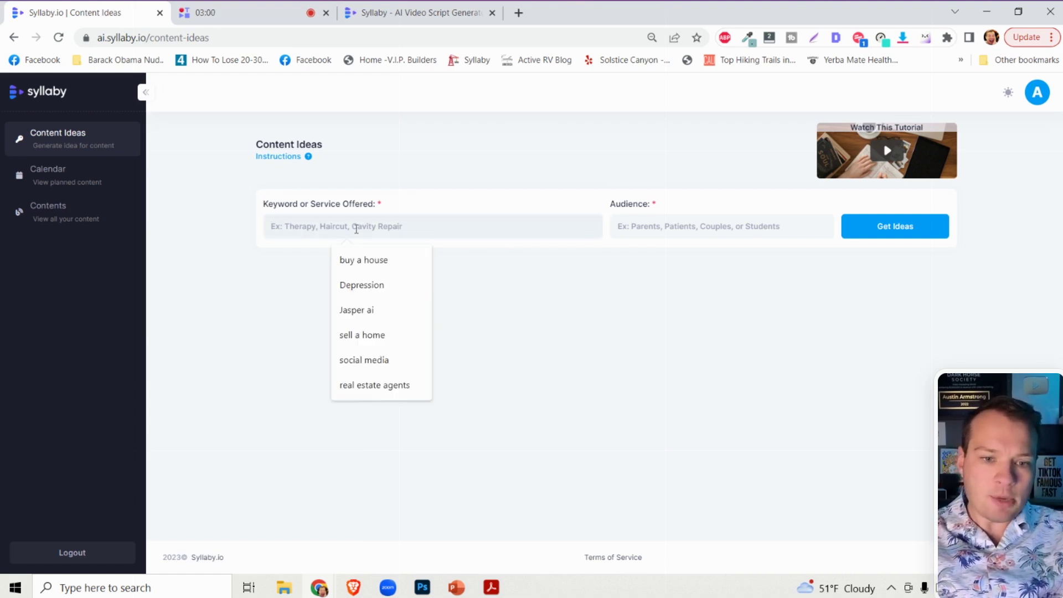
# - Enter keyword 'buy a house' and audience 'home buyers', then run Get Ideas
pyautogui.click(389, 259)
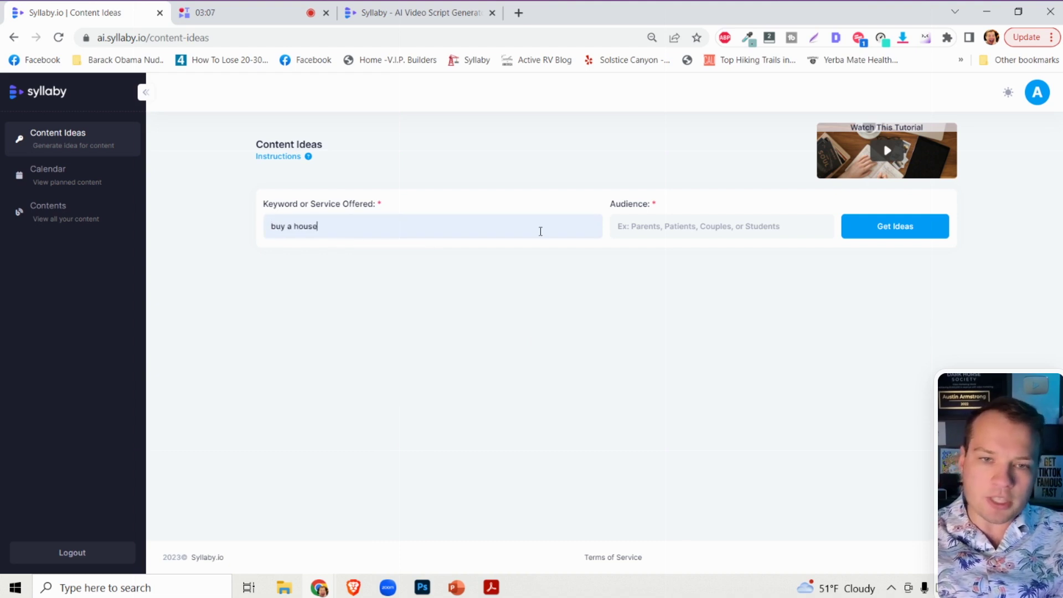
pyautogui.press('Tab')
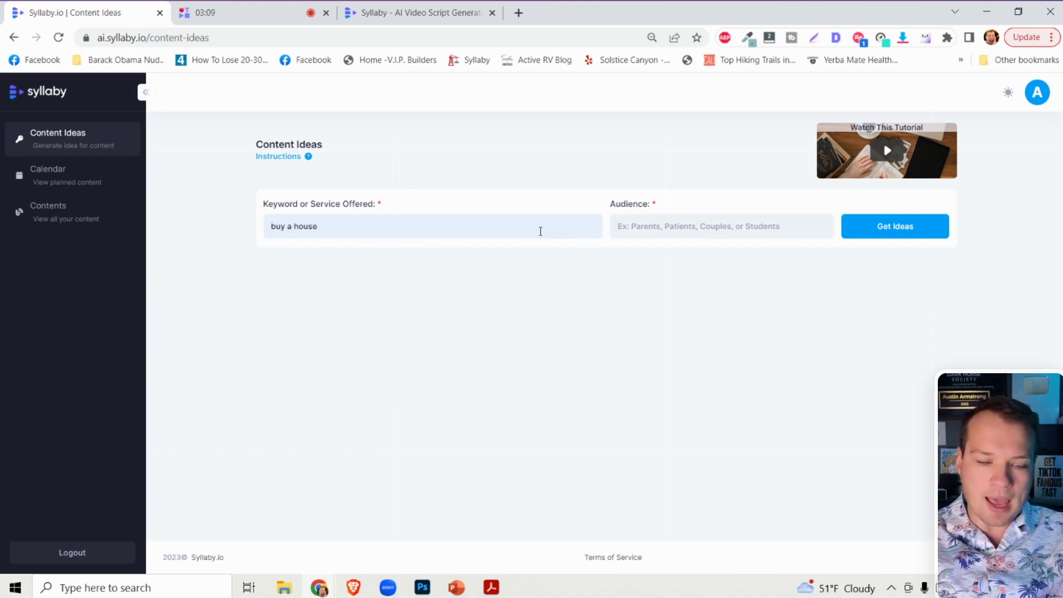
pyautogui.click(443, 221)
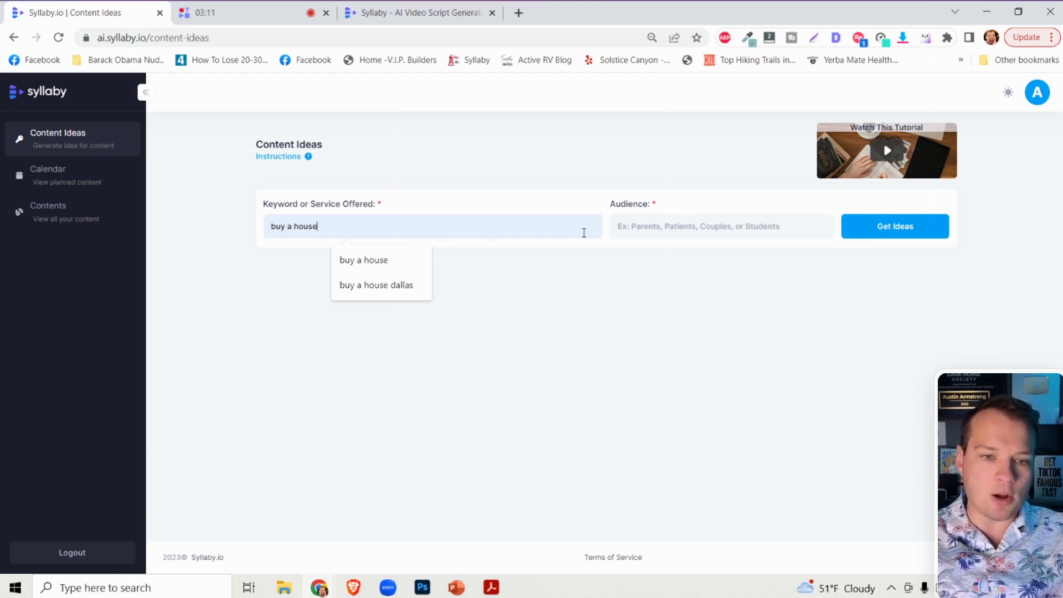
pyautogui.click(694, 226)
pyautogui.click(714, 260)
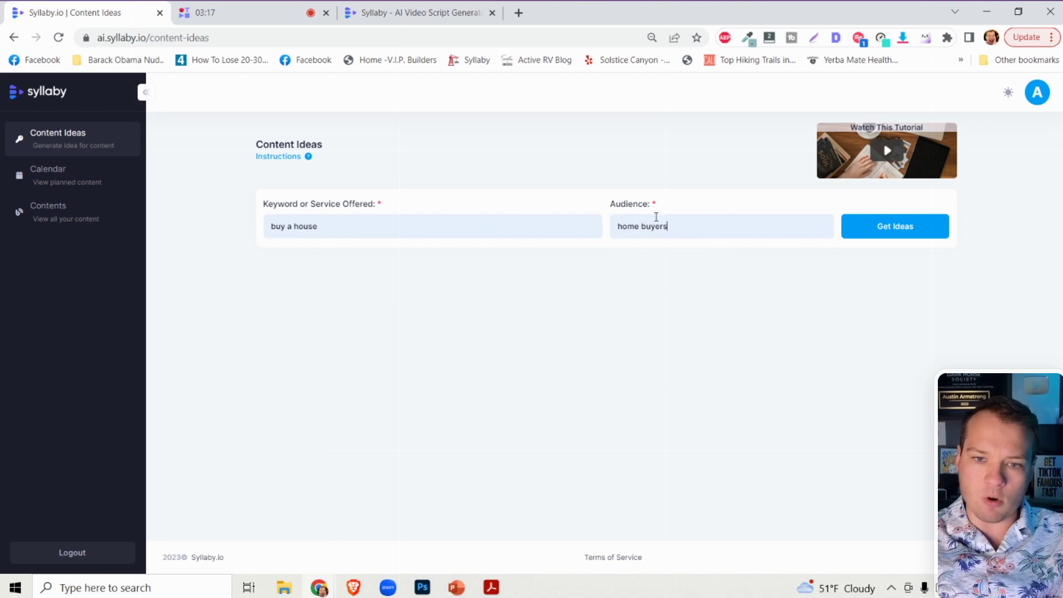
pyautogui.click(909, 229)
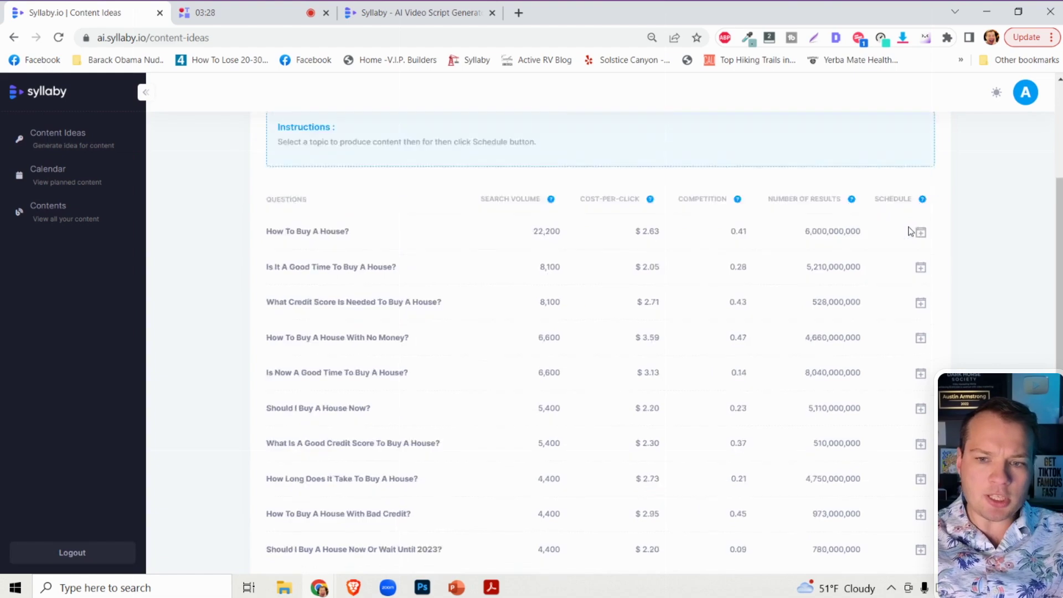
# - Scroll the generated question table and highlight the $2.71 cost-per-click value
pyautogui.scroll(-1, 913, 230)
pyautogui.scroll(3, 913, 230)
pyautogui.scroll(-2, 910, 230)
pyautogui.scroll(-1, 909, 230)
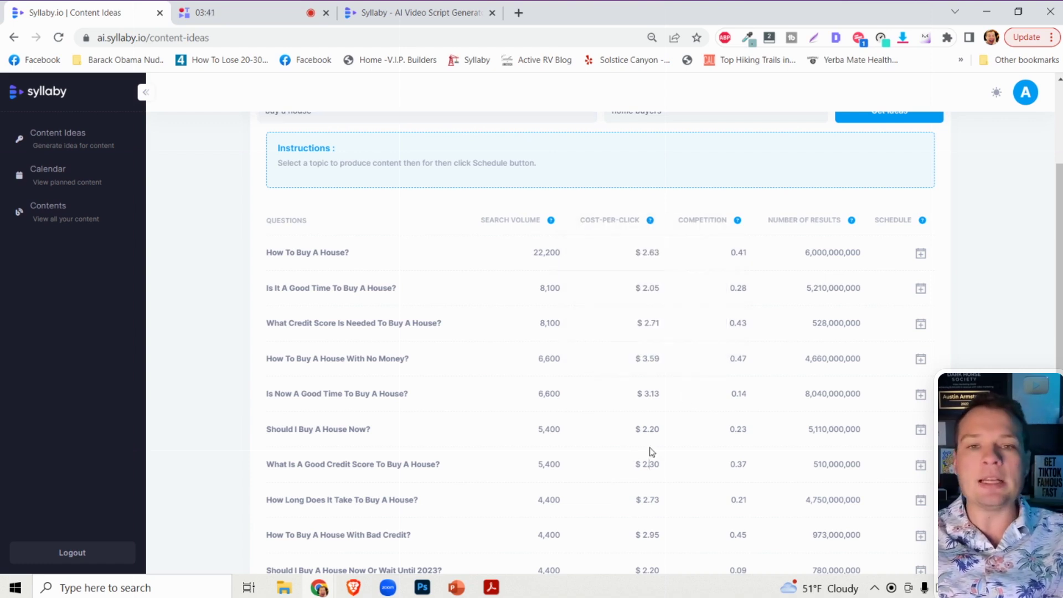
pyautogui.scroll(-2, 651, 452)
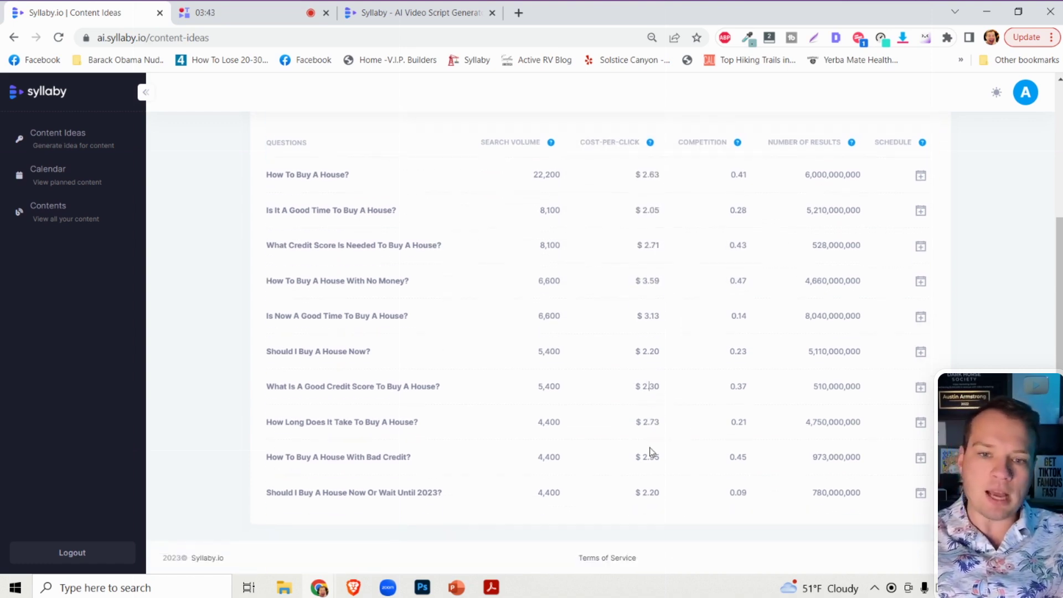
pyautogui.scroll(3, 651, 452)
pyautogui.scroll(-1, 651, 451)
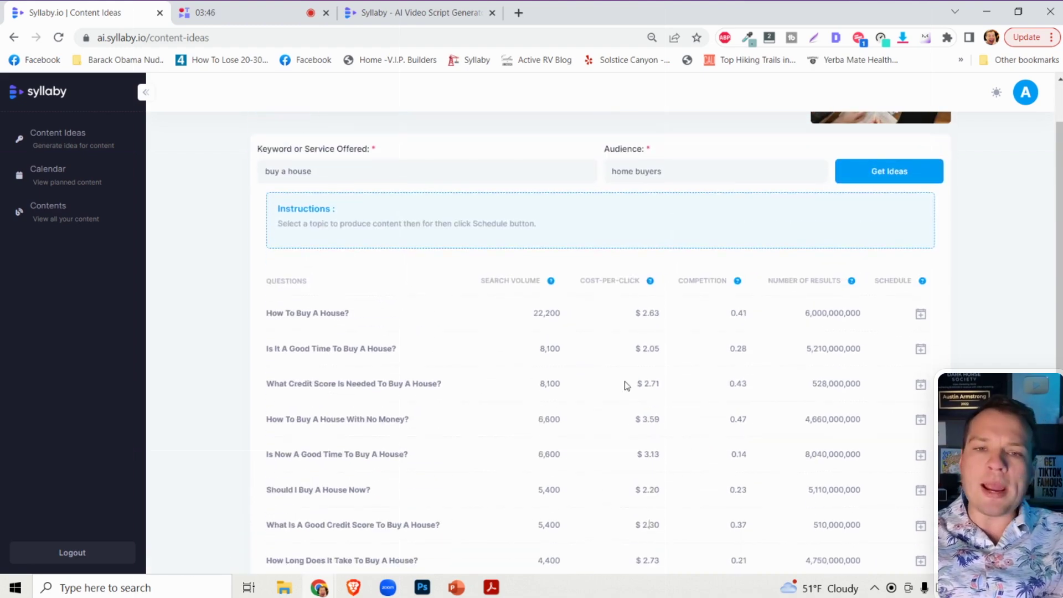
pyautogui.tripleClick(659, 383)
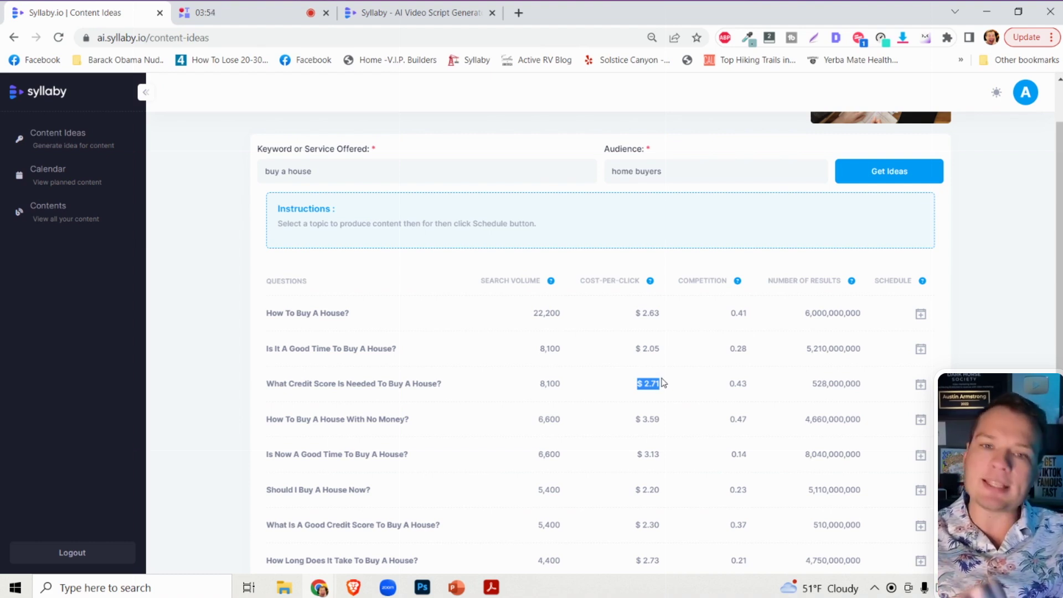
pyautogui.click(641, 368)
pyautogui.scroll(-1, 640, 367)
pyautogui.scroll(1, 640, 367)
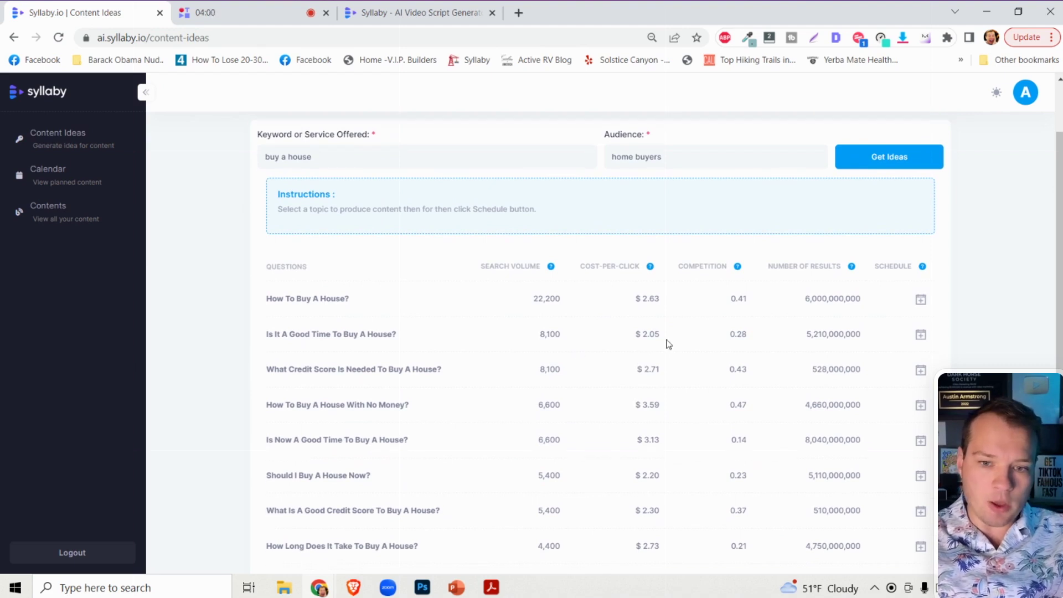
# - Compare the $3.59 cost-per-click of 'How To Buy A House With No Money?' with other rows
pyautogui.tripleClick(657, 406)
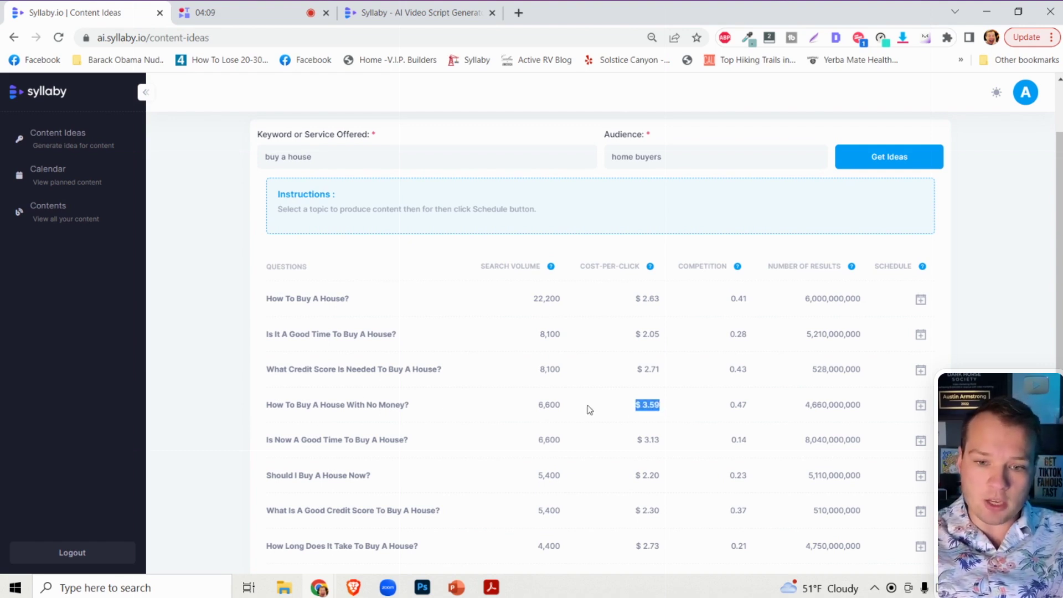
pyautogui.tripleClick(379, 408)
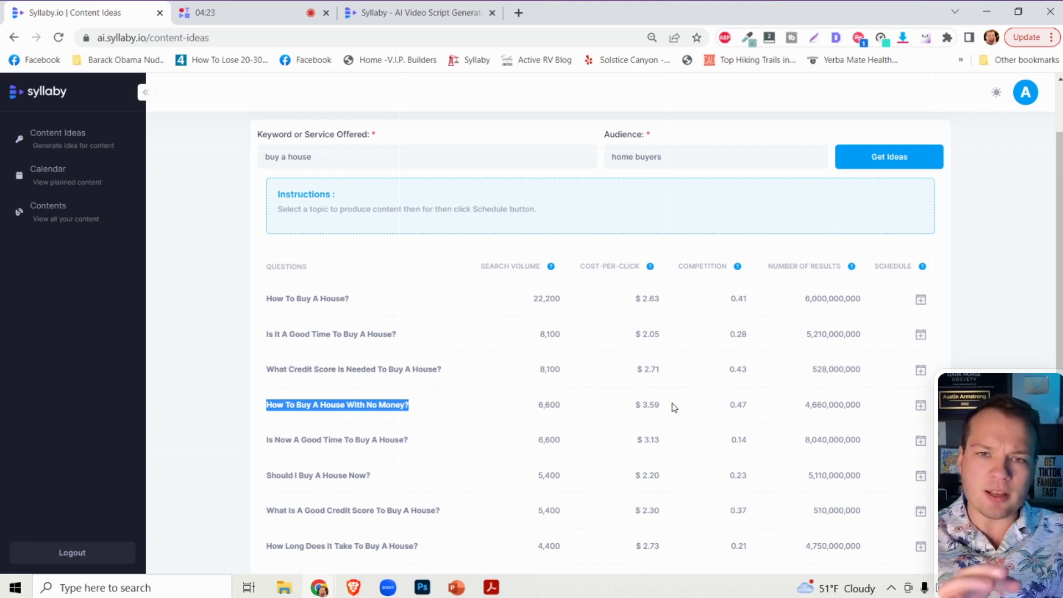
pyautogui.click(652, 403)
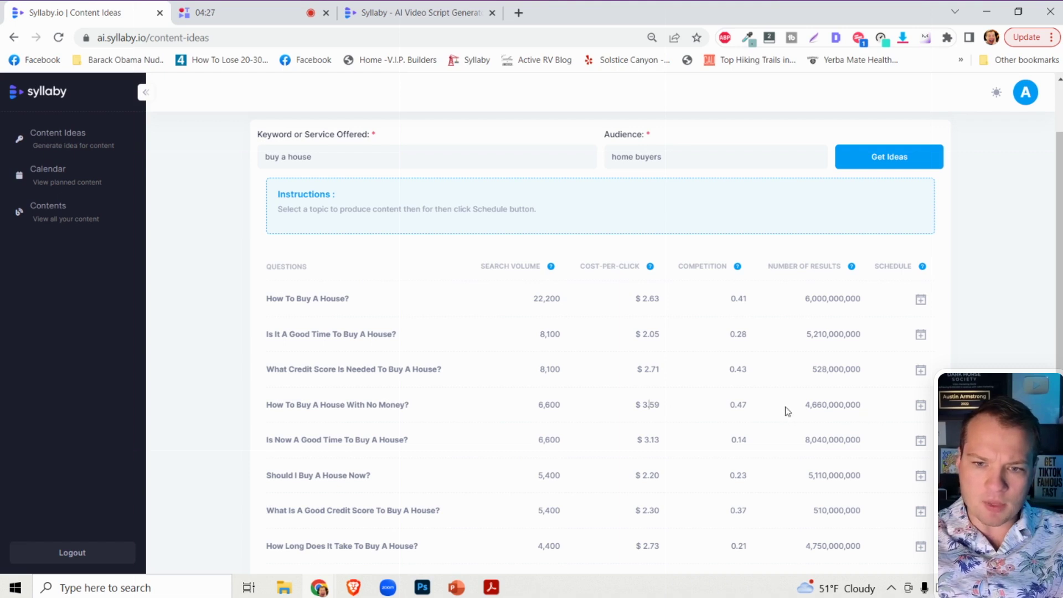
pyautogui.moveTo(737, 266)
pyautogui.moveTo(843, 474); pyautogui.dragTo(802, 394)
pyautogui.click(802, 393)
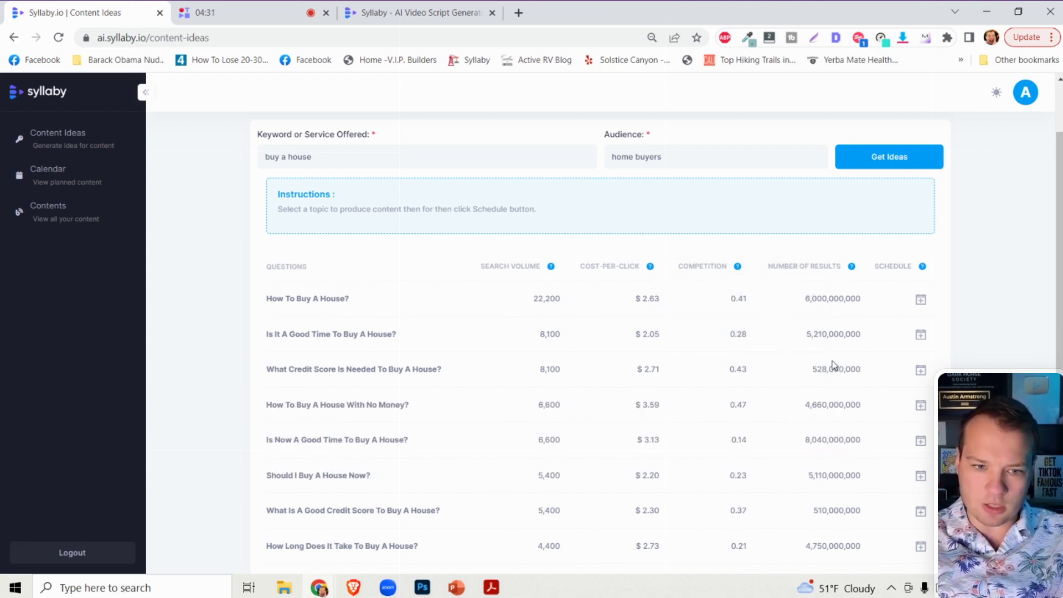
pyautogui.scroll(-2, 624, 374)
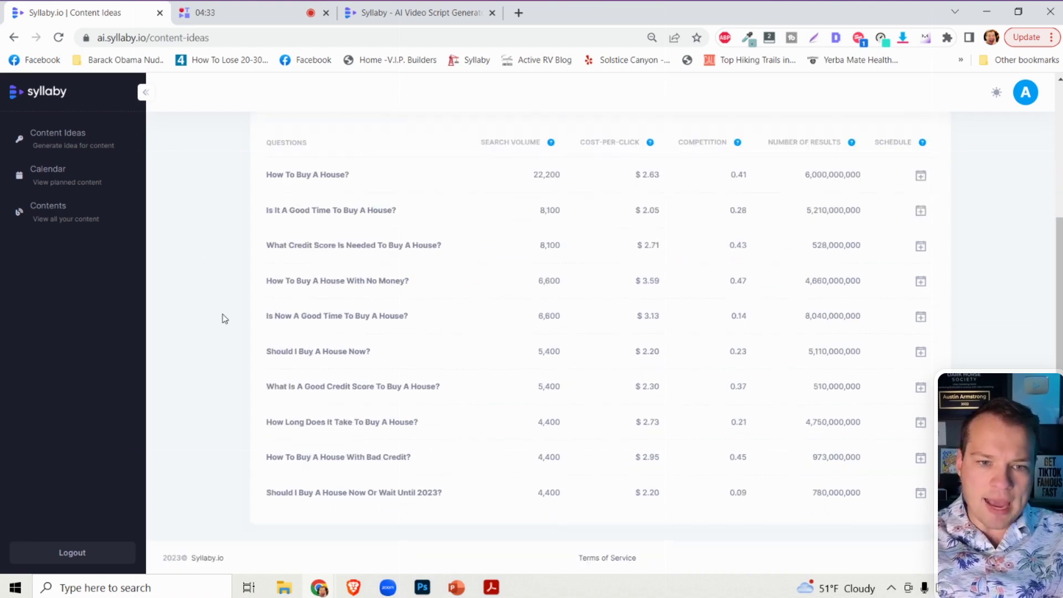
pyautogui.scroll(3, 453, 295)
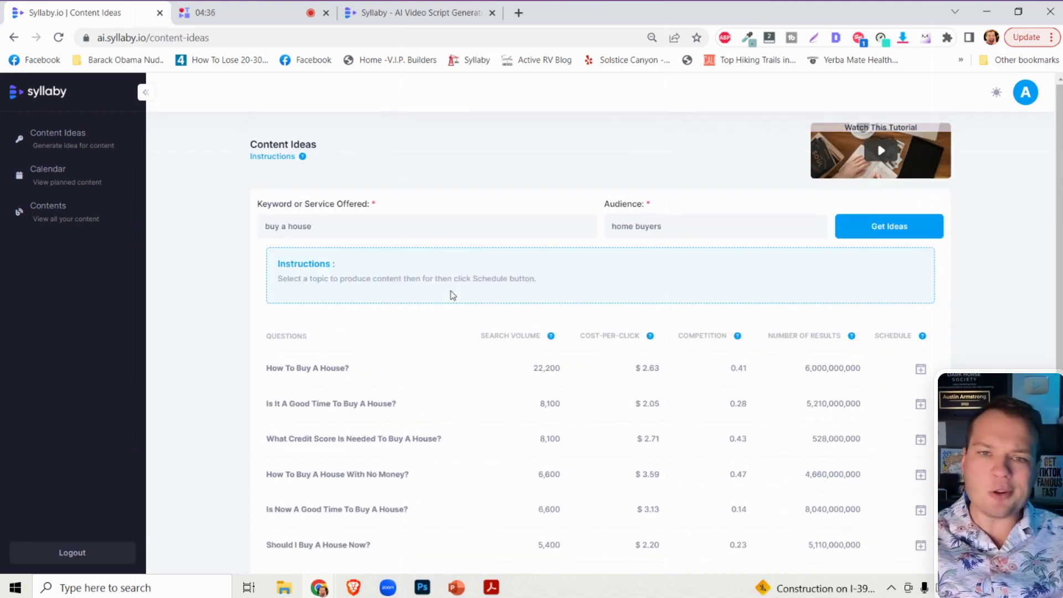
pyautogui.scroll(-2, 452, 295)
pyautogui.scroll(-2, 380, 278)
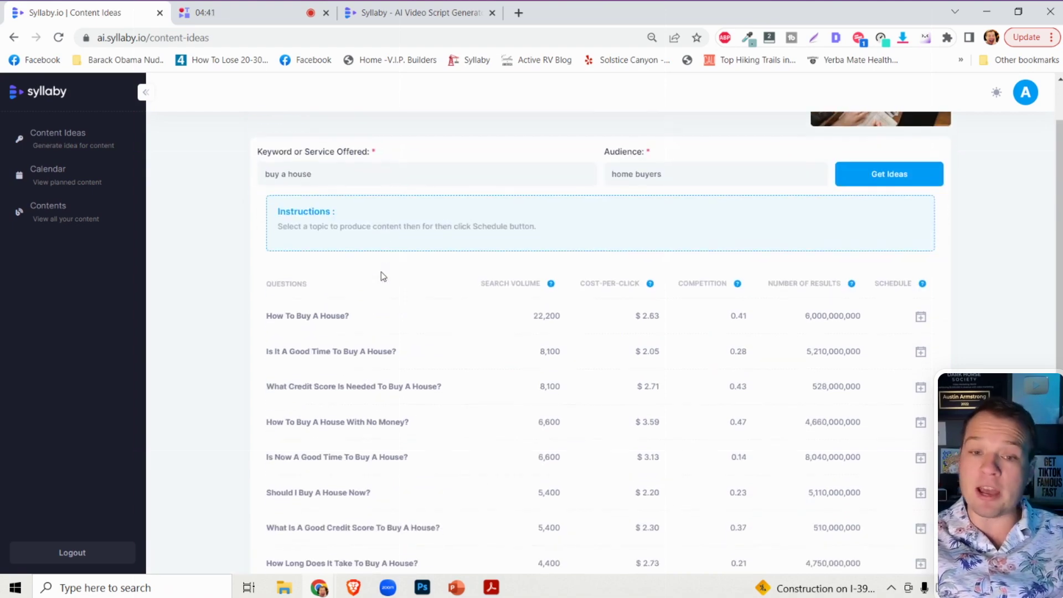
pyautogui.scroll(-3, 382, 277)
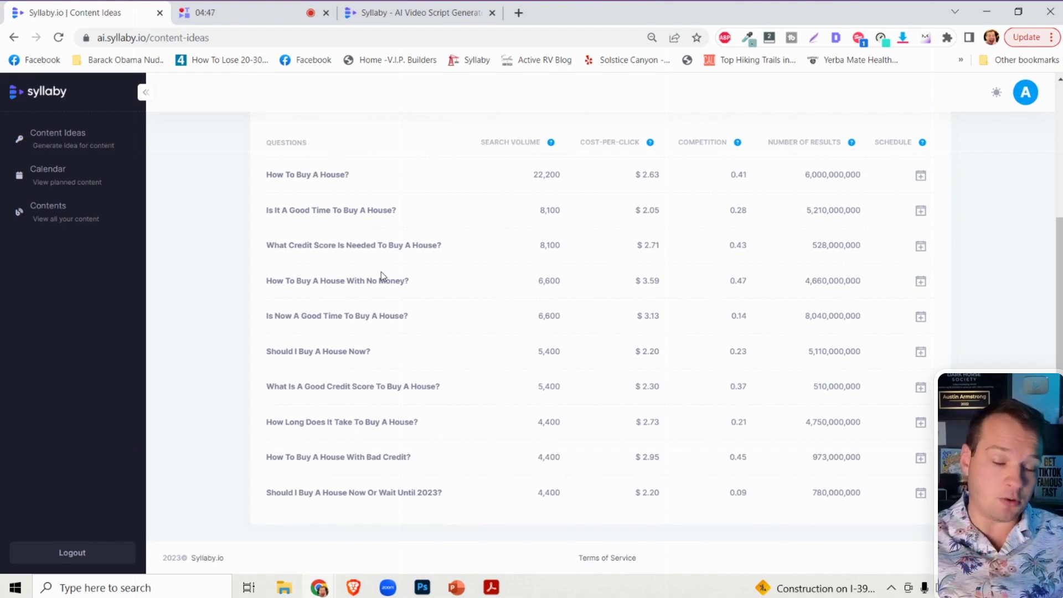
pyautogui.scroll(4, 382, 275)
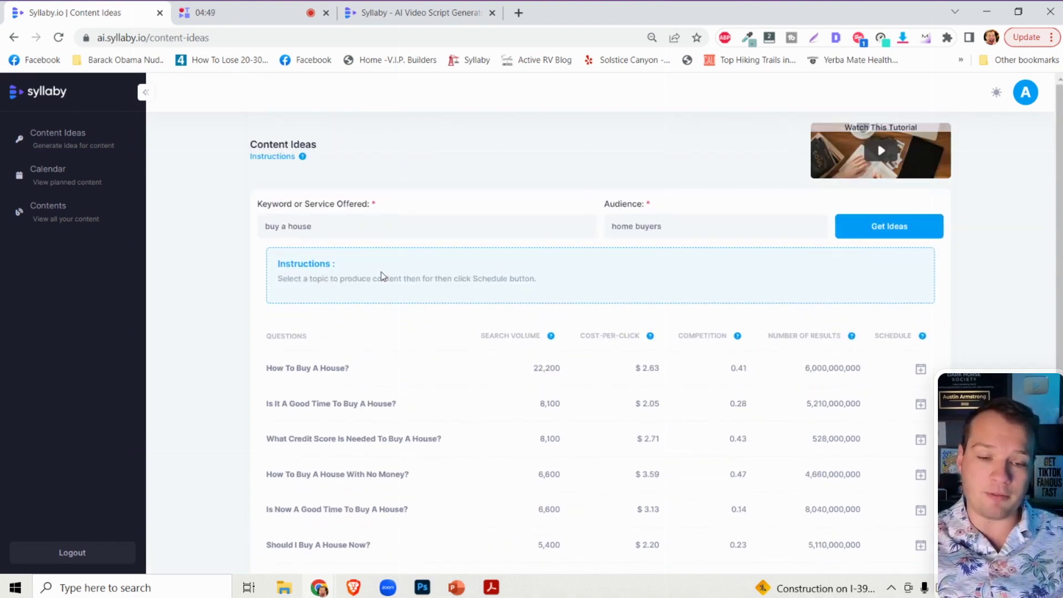
pyautogui.scroll(-3, 382, 275)
pyautogui.scroll(3, 382, 275)
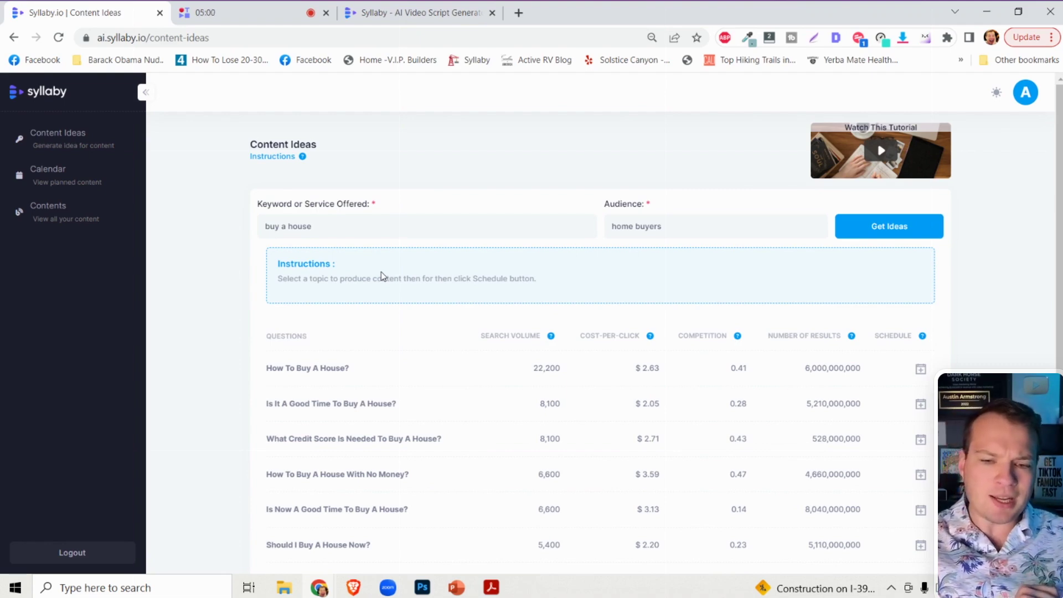
pyautogui.scroll(-3, 381, 276)
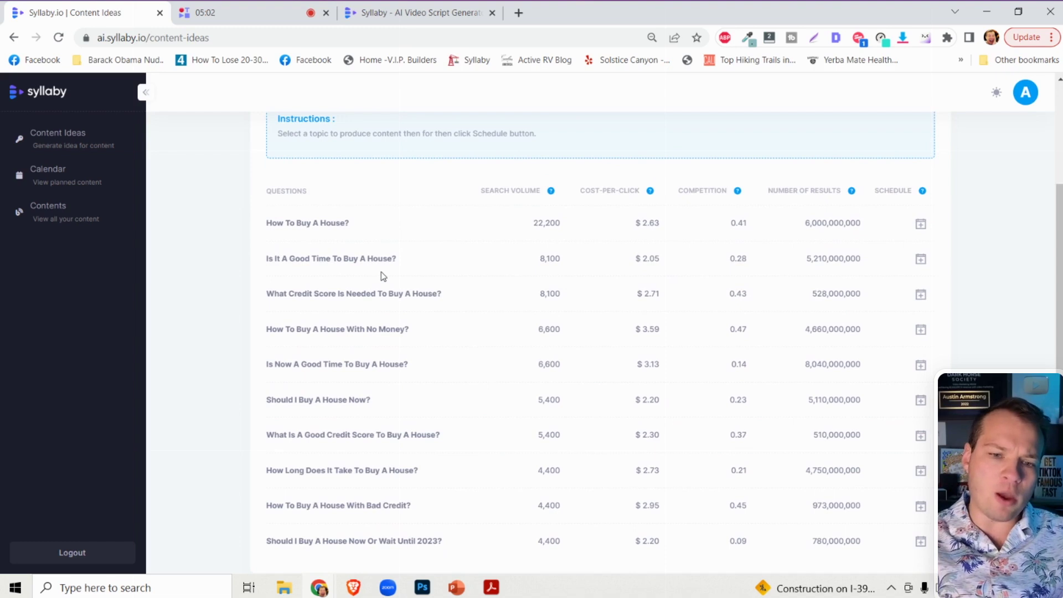
pyautogui.scroll(-1, 382, 276)
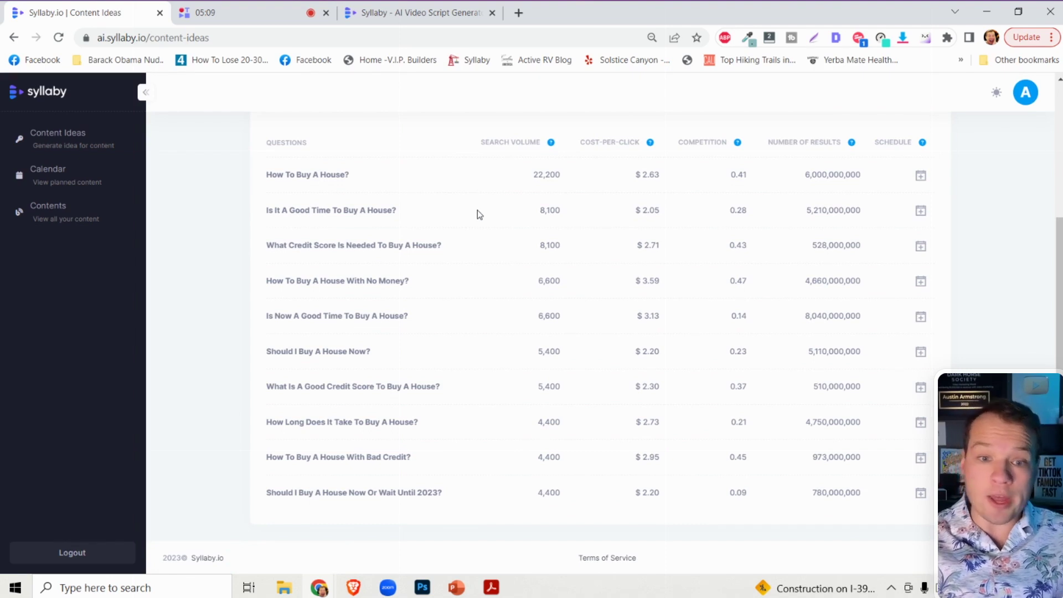
pyautogui.scroll(1, 477, 210)
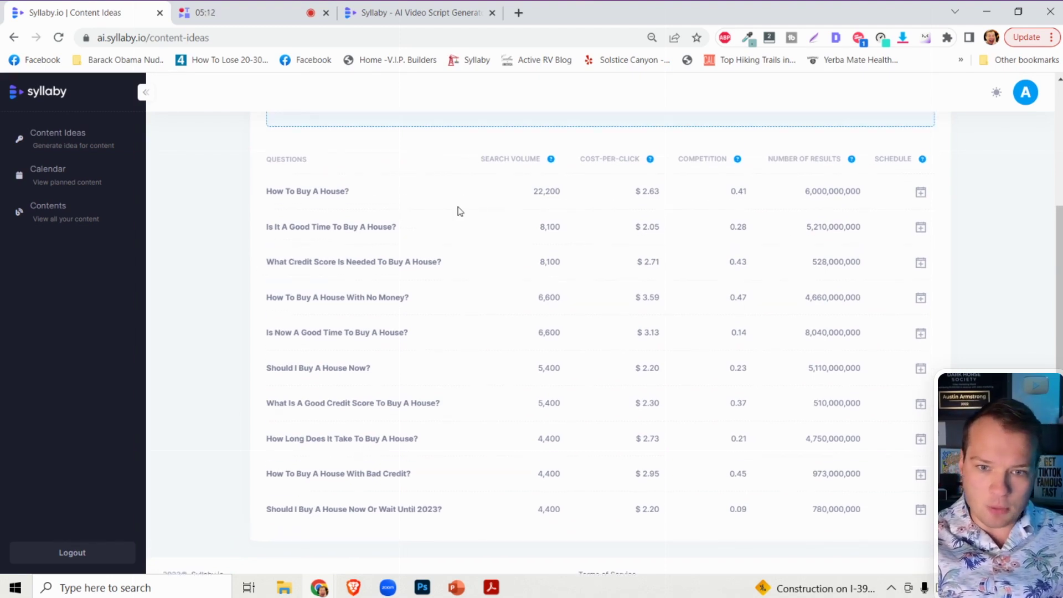
pyautogui.scroll(1, 433, 272)
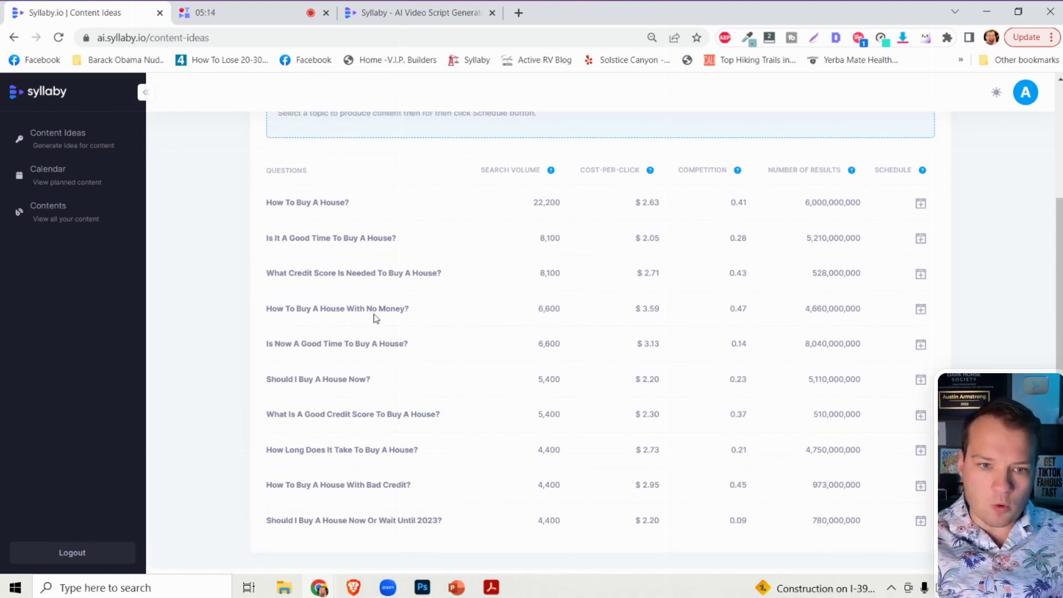
pyautogui.moveTo(268, 273); pyautogui.dragTo(475, 268)
# - Schedule 'What Credit Score Is Needed To Buy A House?' for 02/06/2023 and save it to the calendar
pyautogui.click(471, 274)
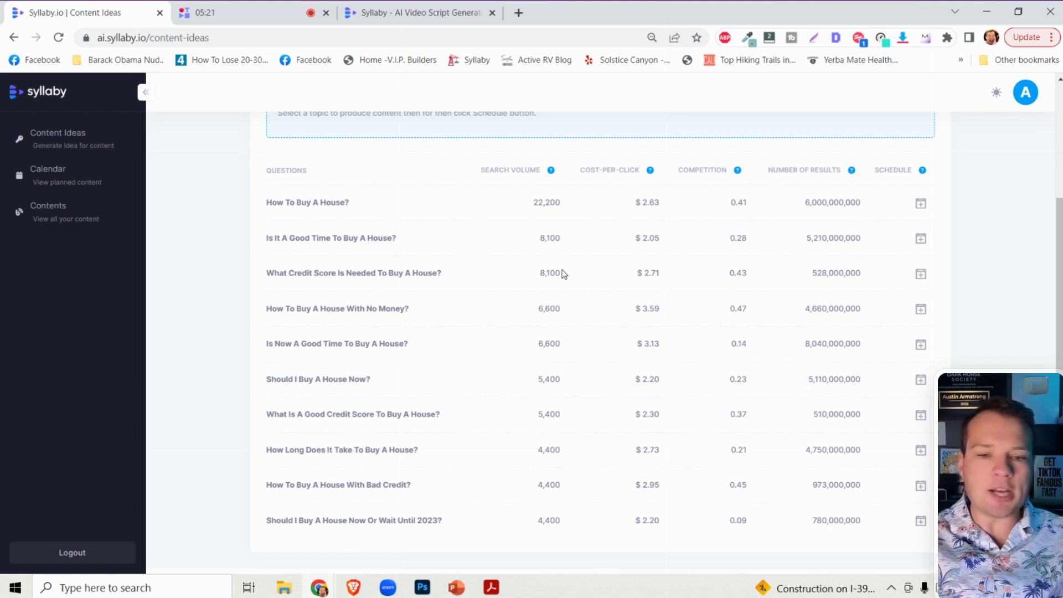
pyautogui.tripleClick(388, 272)
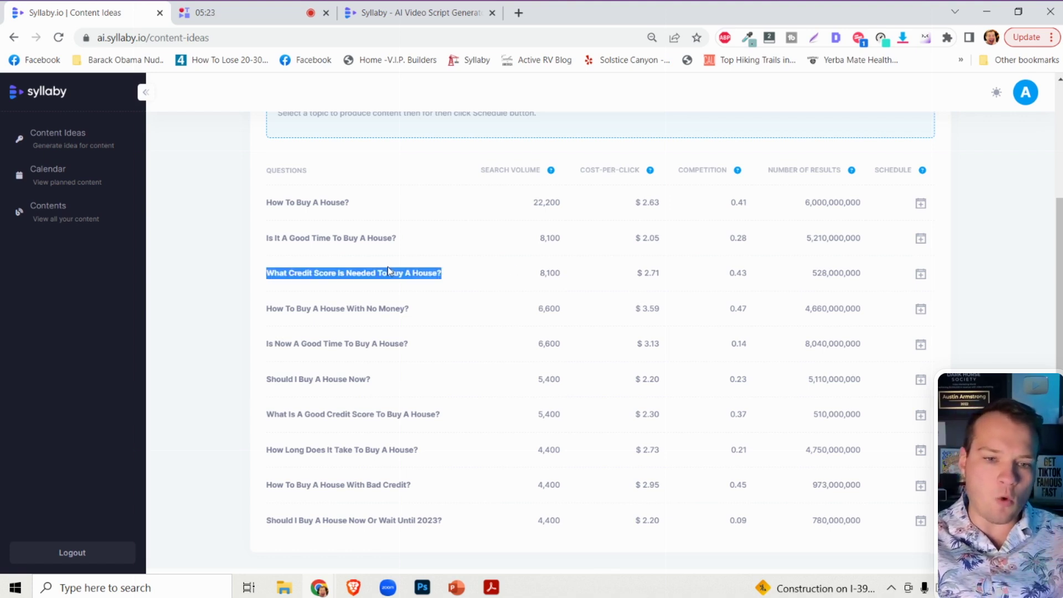
pyautogui.click(920, 275)
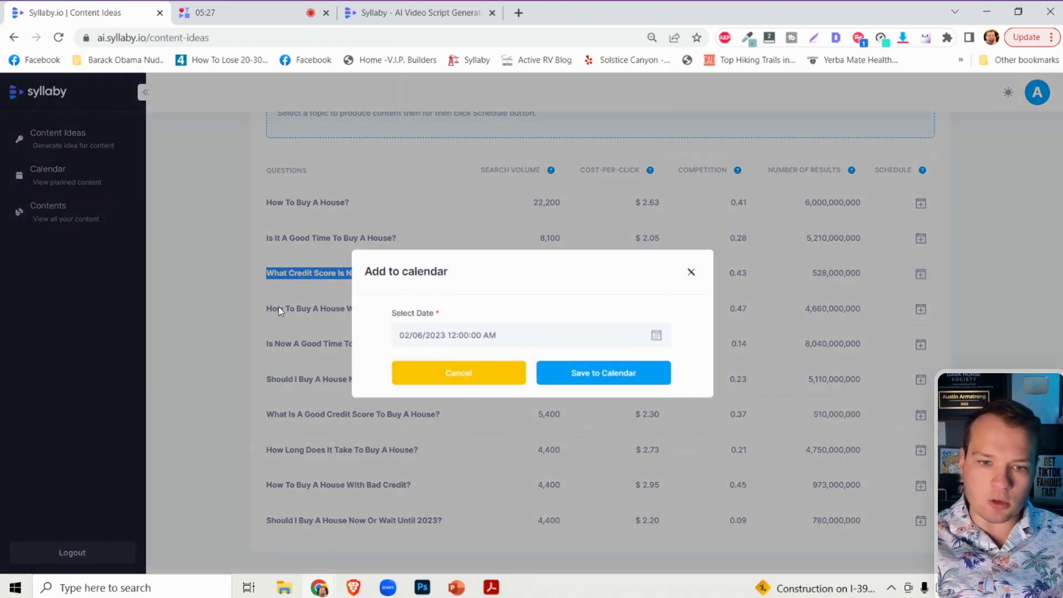
pyautogui.click(435, 337)
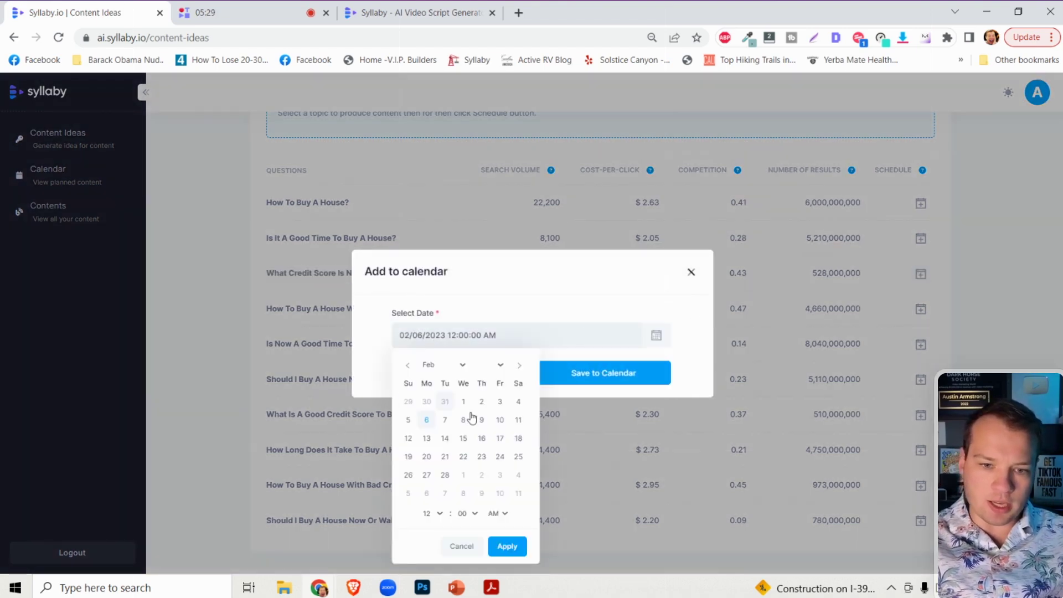
pyautogui.click(541, 276)
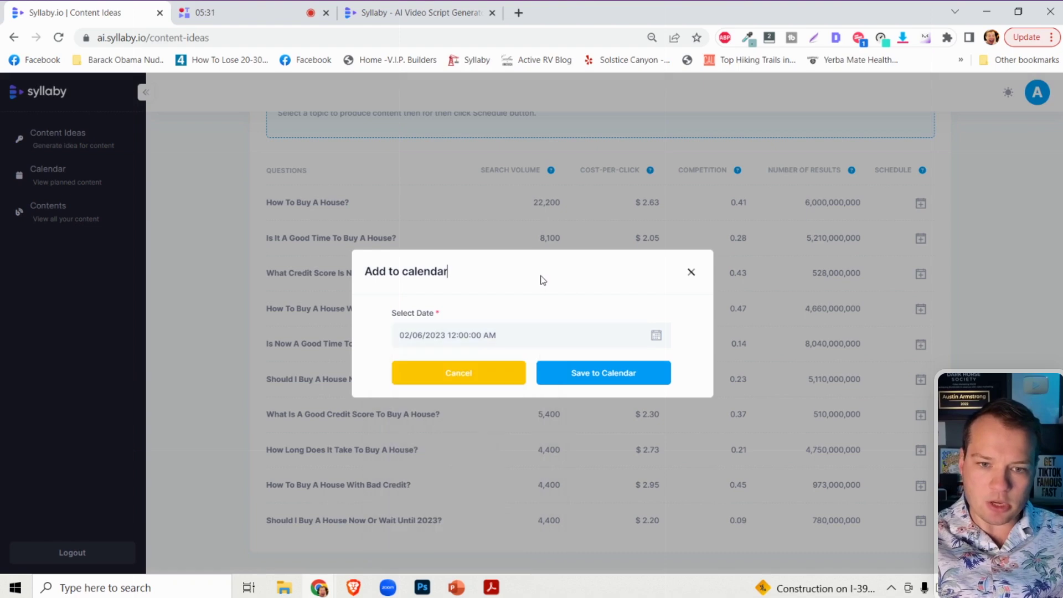
pyautogui.click(628, 370)
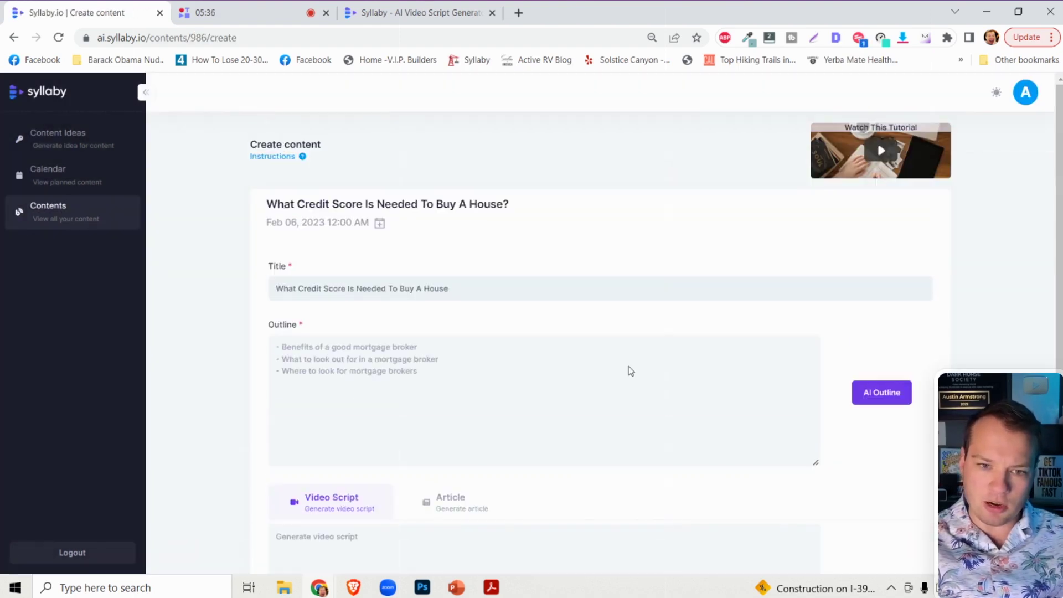
# - Look over the credit-score Create content form and place the cursor in the Outline field
pyautogui.scroll(-5, 630, 370)
pyautogui.scroll(4, 631, 371)
pyautogui.click(309, 300)
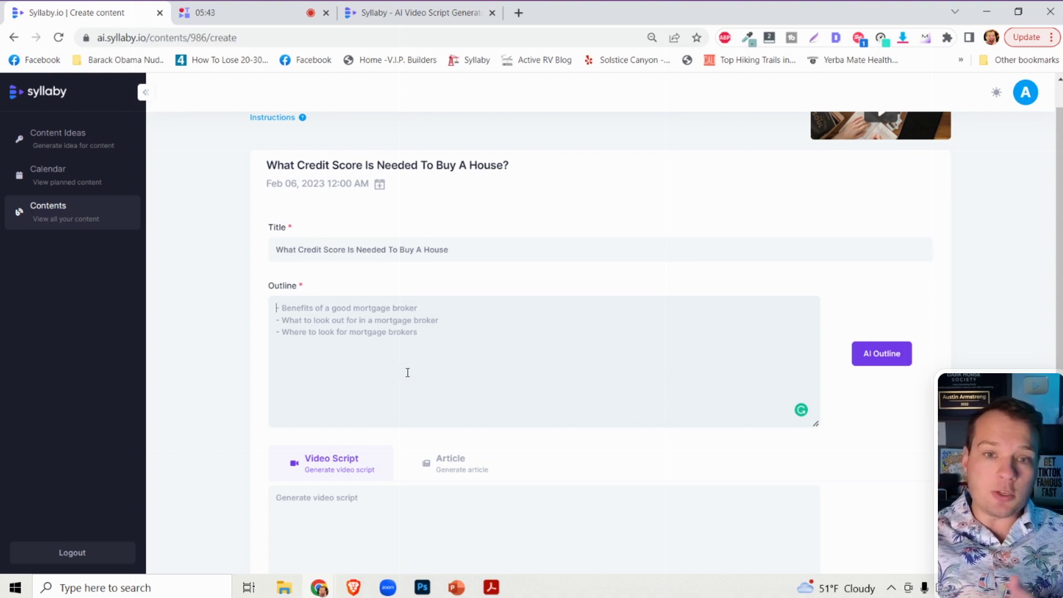
pyautogui.scroll(-4, 407, 372)
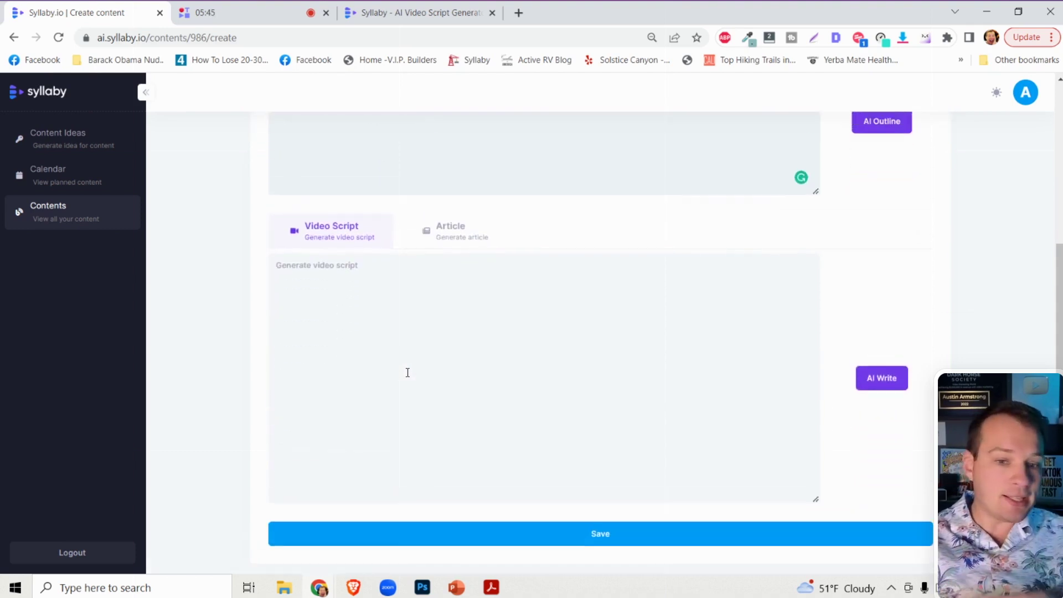
pyautogui.scroll(5, 407, 371)
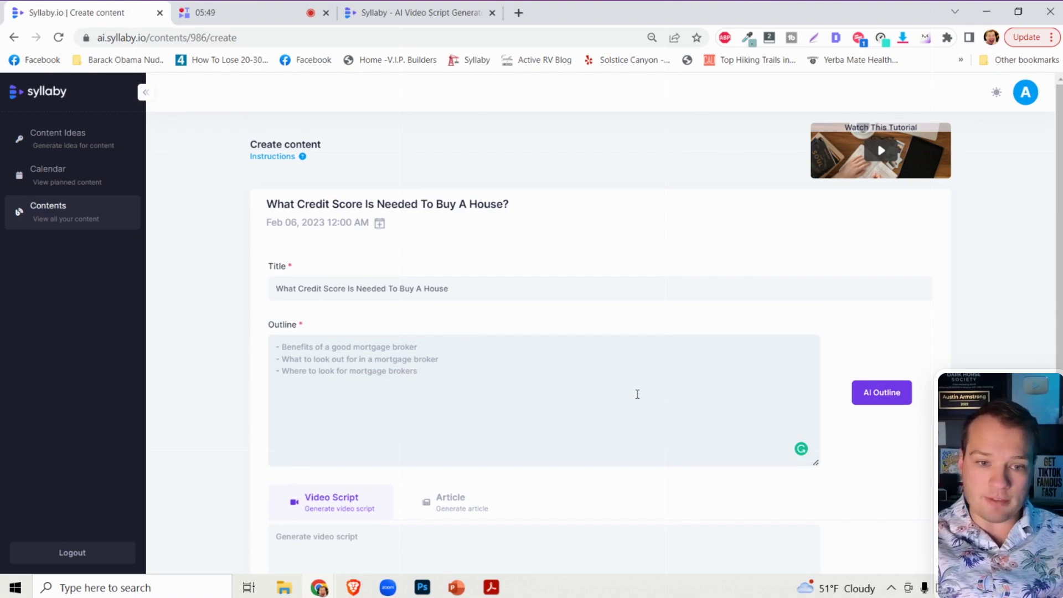
# - Run AI Outline and review the five generated points, from credit score types to improving your score
pyautogui.click(895, 396)
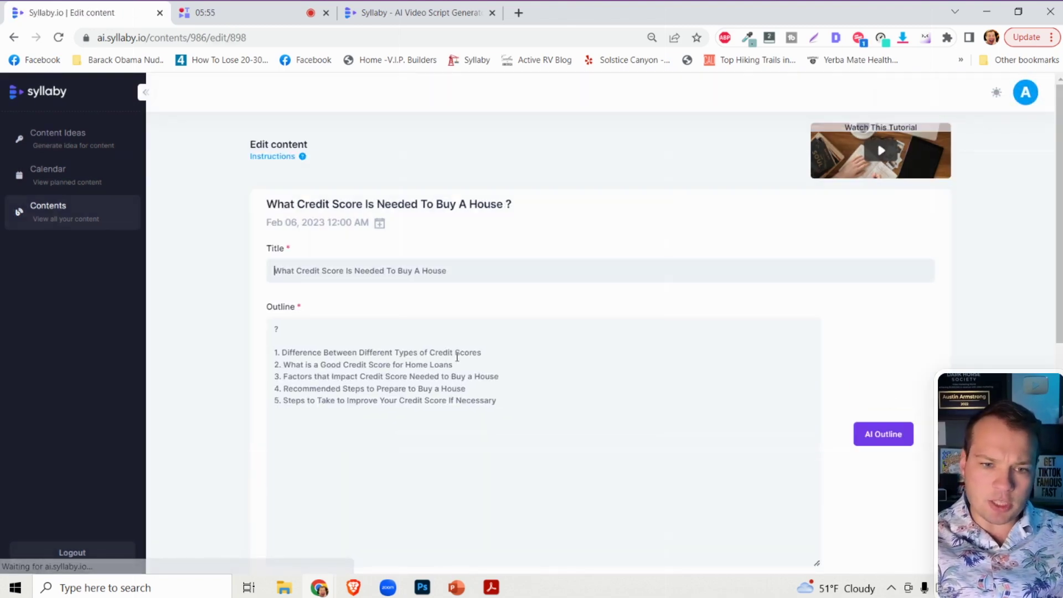
pyautogui.moveTo(275, 347); pyautogui.dragTo(545, 379)
pyautogui.scroll(-1, 597, 341)
pyautogui.click(598, 340)
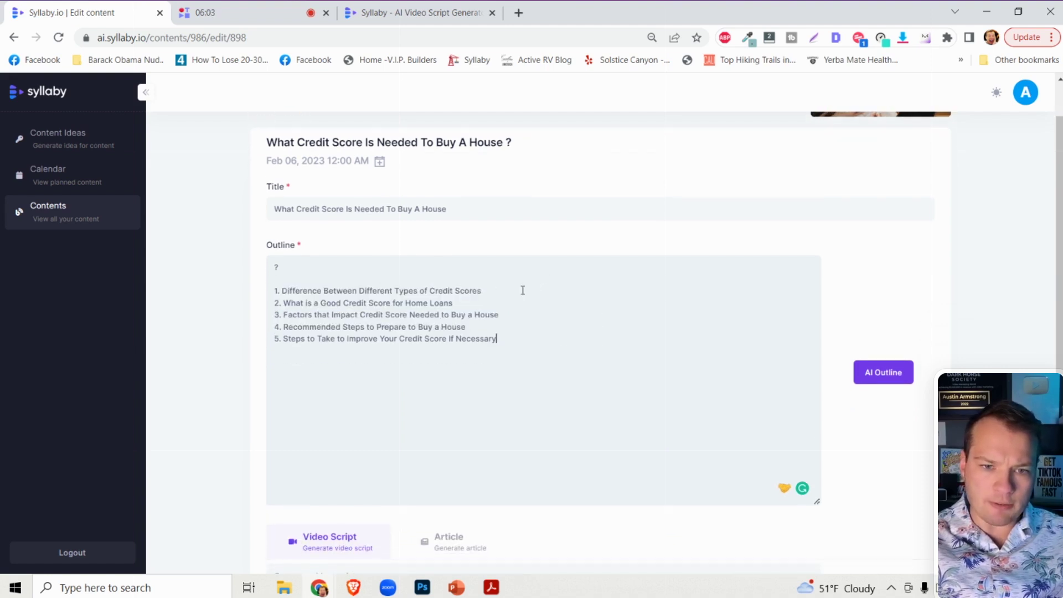
pyautogui.scroll(-1, 431, 315)
pyautogui.click(335, 323)
pyautogui.scroll(-3, 645, 290)
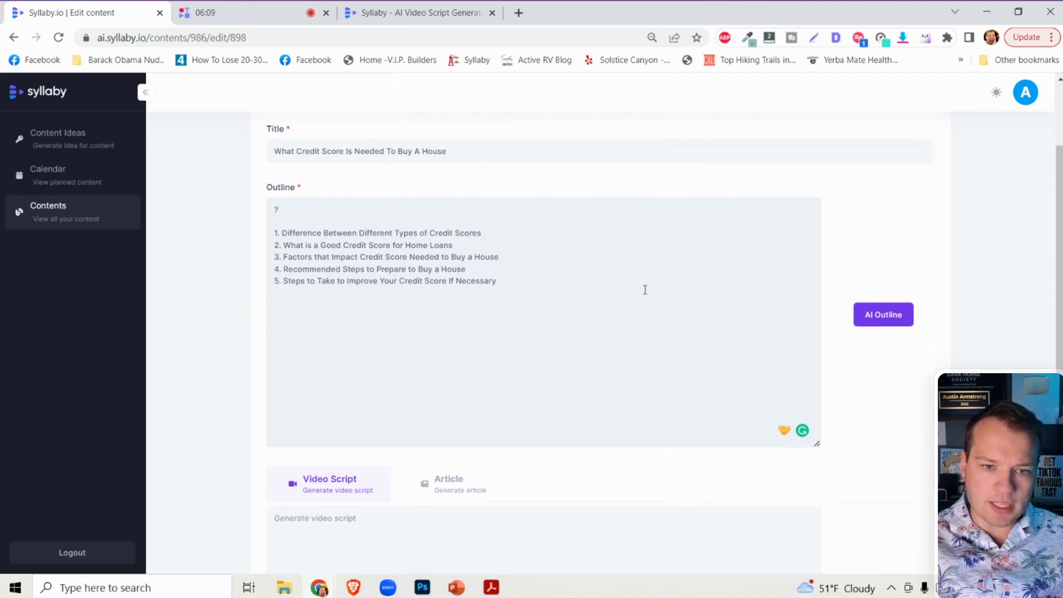
pyautogui.scroll(-3, 645, 290)
pyautogui.scroll(4, 643, 294)
pyautogui.scroll(2, 404, 213)
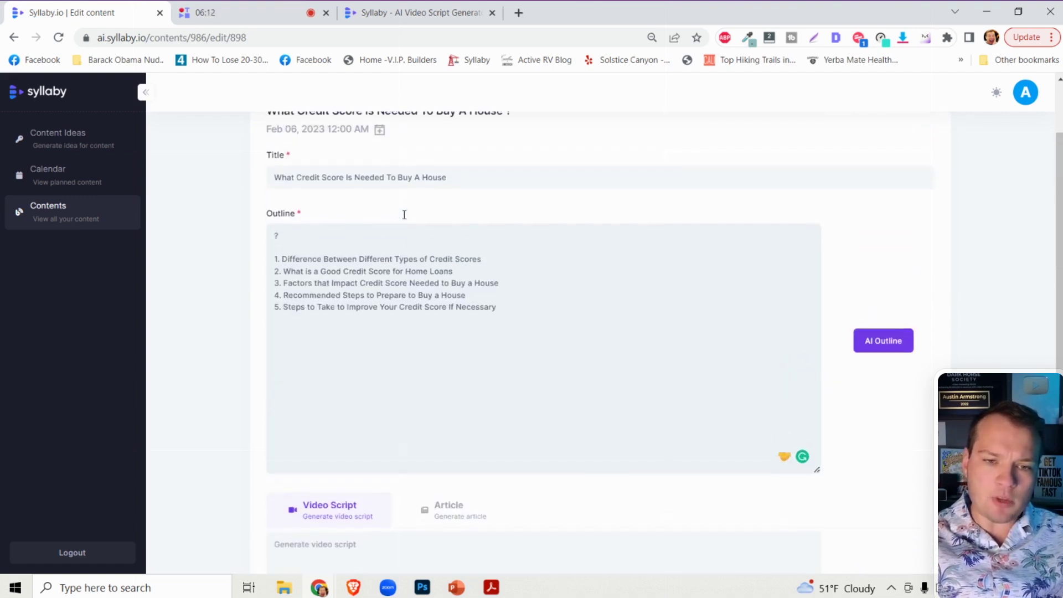
pyautogui.scroll(-4, 404, 214)
pyautogui.scroll(-2, 404, 215)
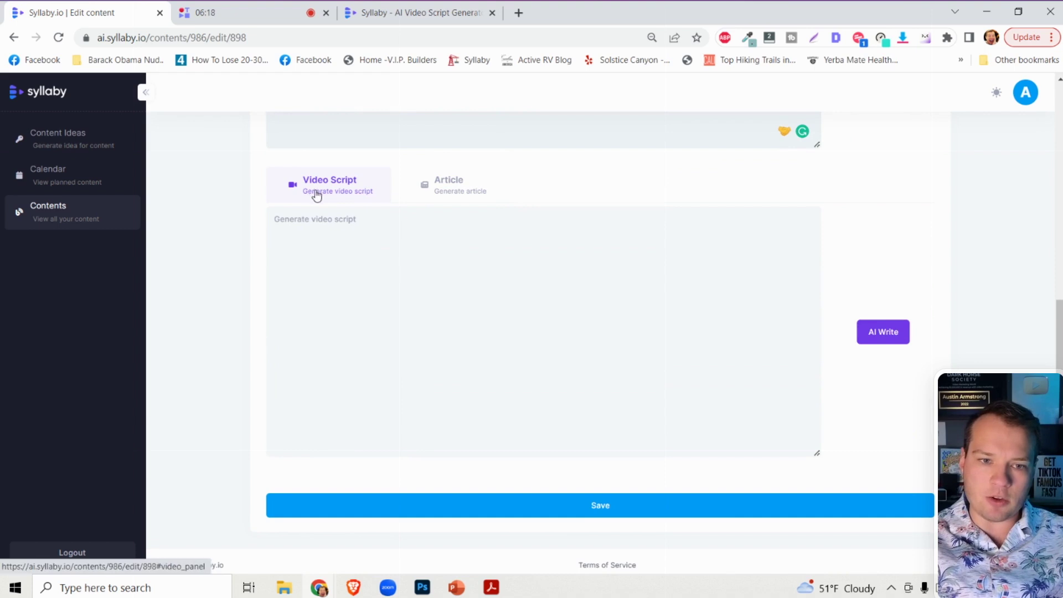
# - Stay on the Video Script tab and run AI Write in the empty script box
pyautogui.click(469, 190)
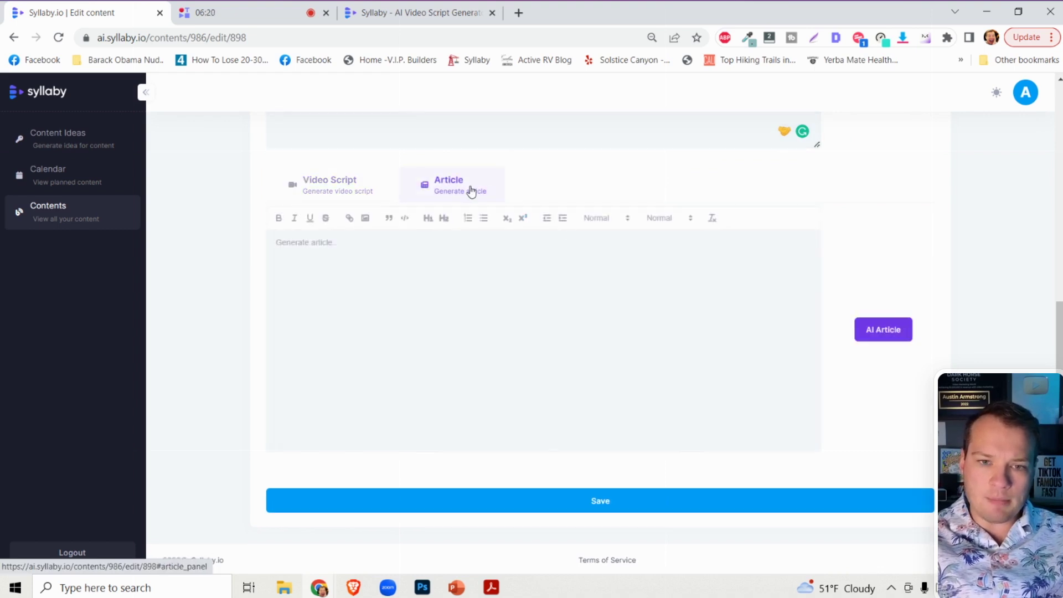
pyautogui.click(334, 193)
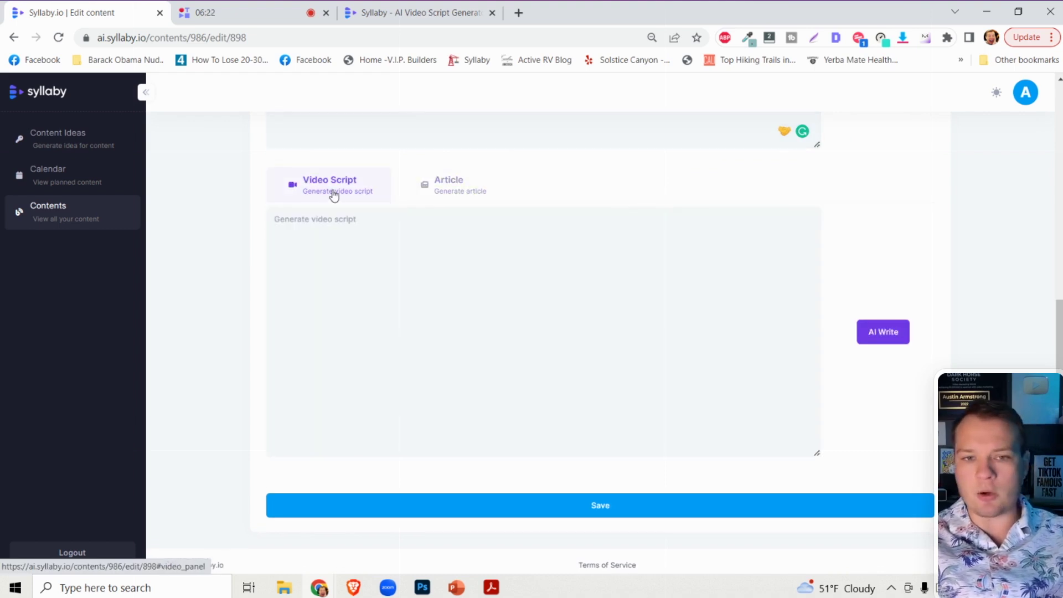
pyautogui.click(445, 280)
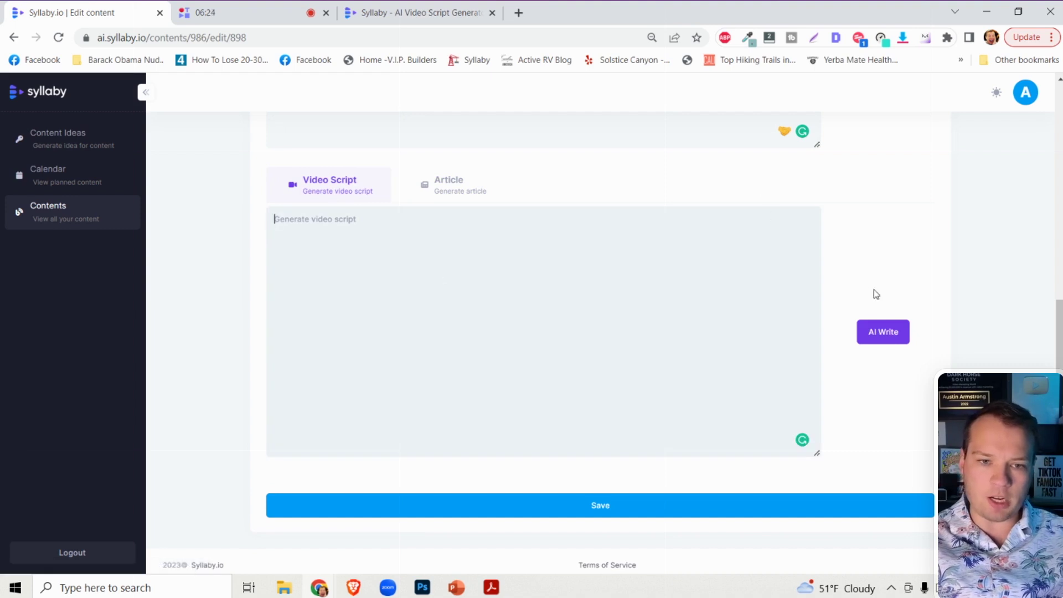
pyautogui.click(888, 337)
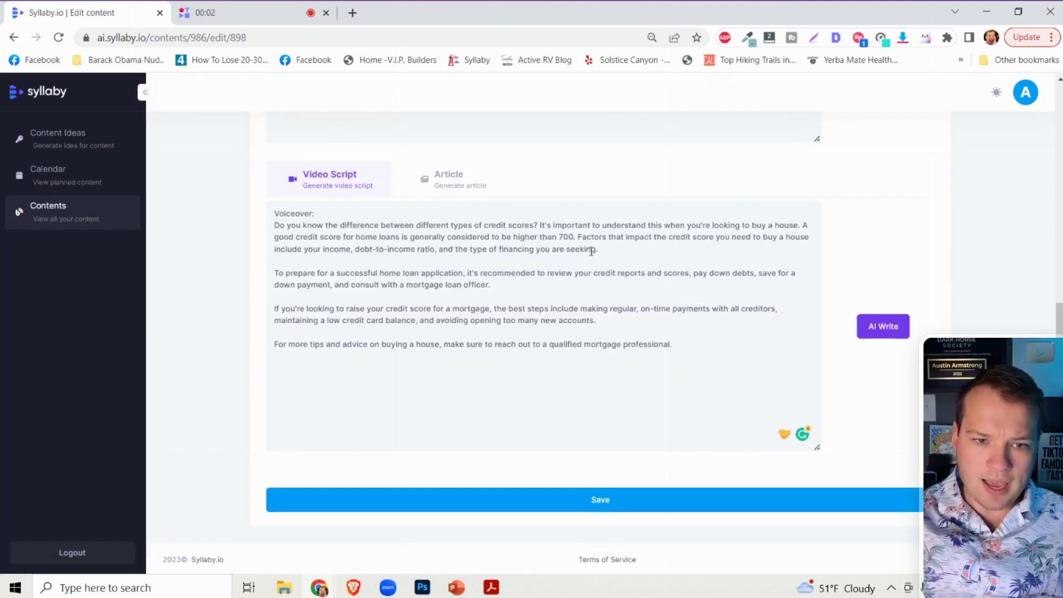
# - Read through the generated voiceover, which ends advising readers to consult a mortgage professional
pyautogui.scroll(3, 588, 254)
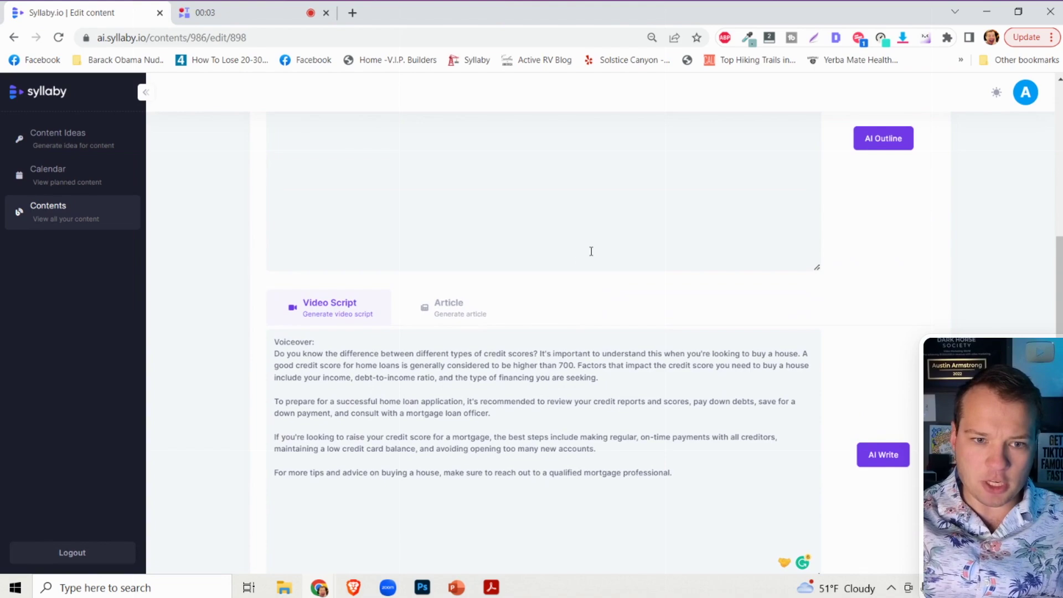
pyautogui.moveTo(290, 353); pyautogui.dragTo(694, 523)
pyautogui.click(710, 472)
pyautogui.scroll(4, 710, 472)
pyautogui.scroll(-6, 710, 472)
pyautogui.scroll(6, 710, 474)
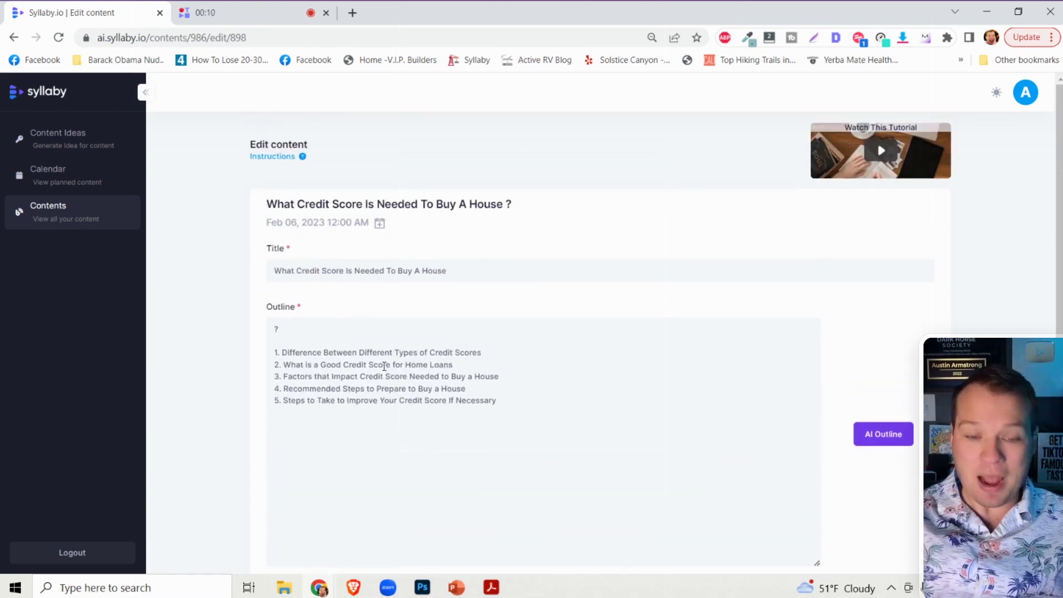
pyautogui.scroll(-4, 384, 366)
pyautogui.scroll(-2, 384, 367)
pyautogui.scroll(7, 384, 367)
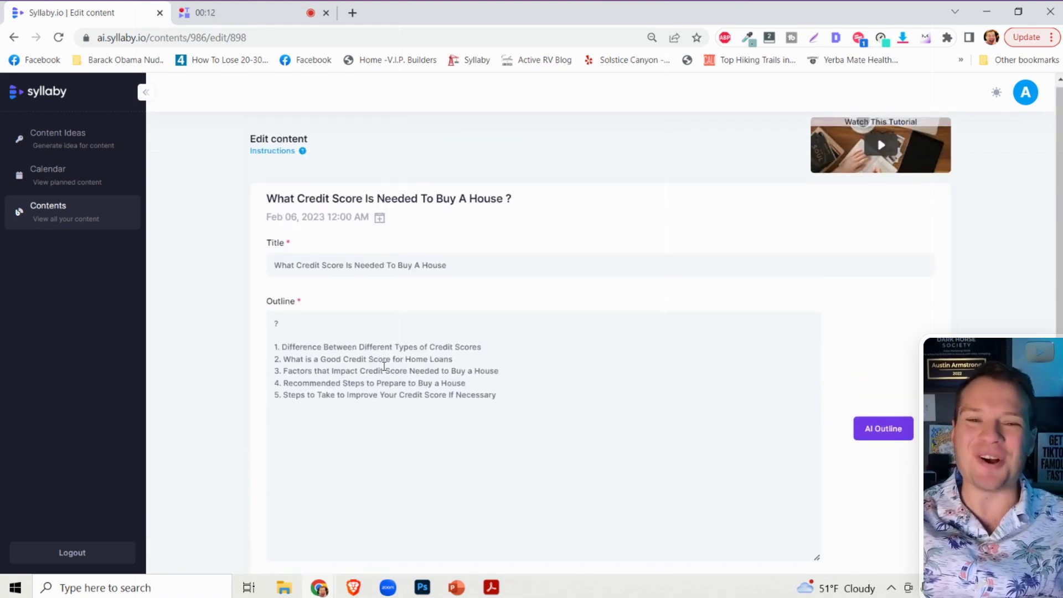
pyautogui.scroll(-3, 384, 367)
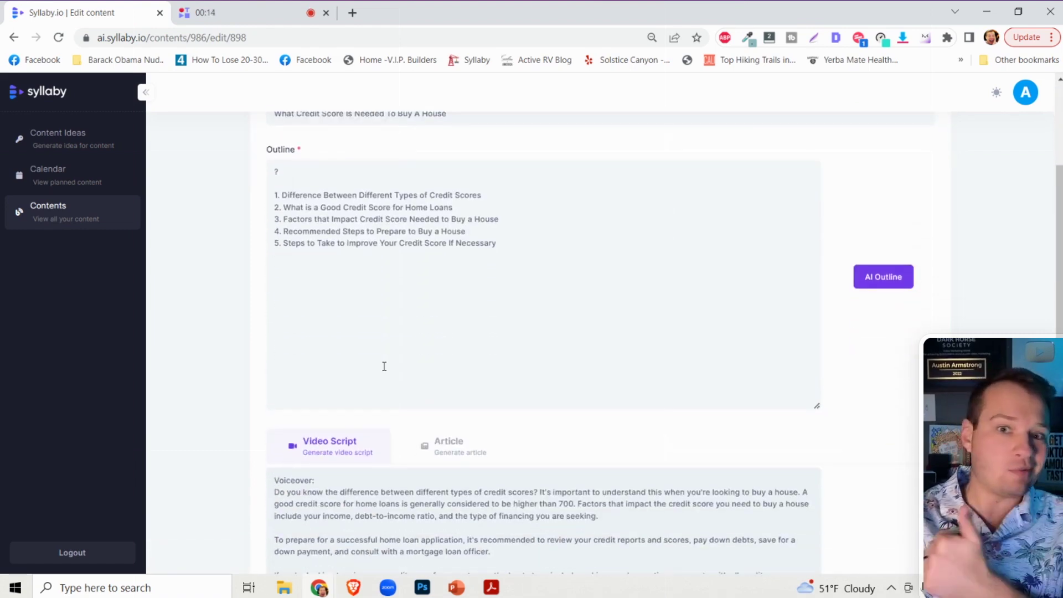
pyautogui.scroll(-4, 384, 366)
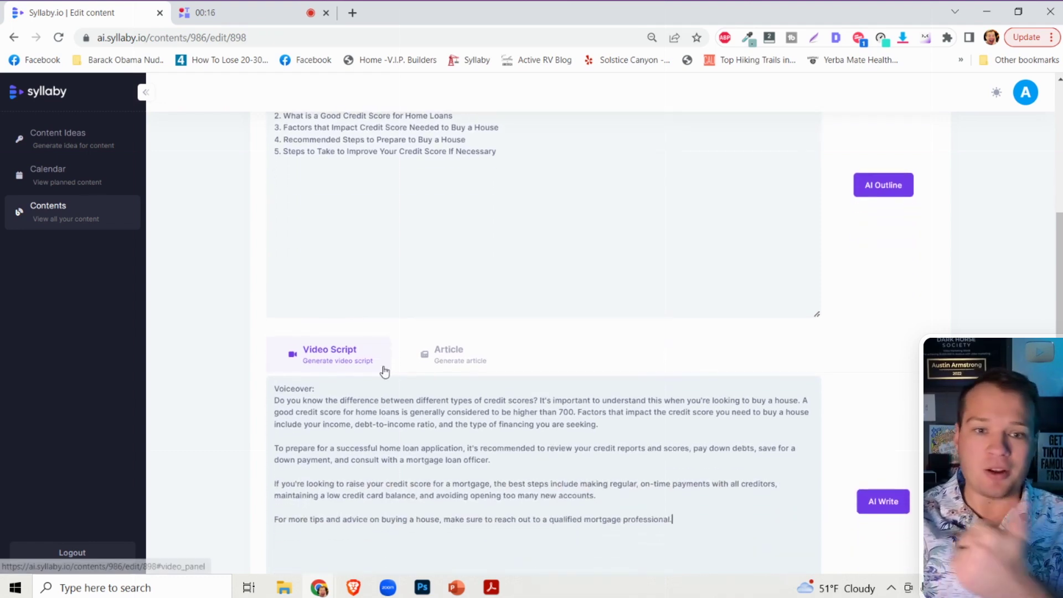
pyautogui.scroll(-1, 384, 366)
# - Open the calendar and scroll to the credit-score question in its list
pyautogui.click(56, 176)
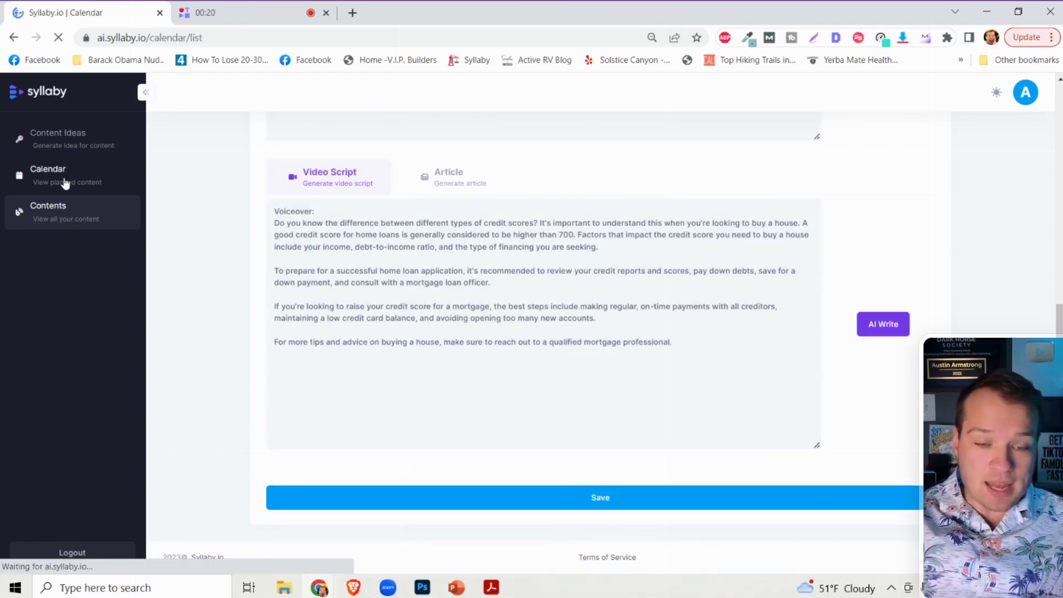
pyautogui.scroll(-2, 286, 313)
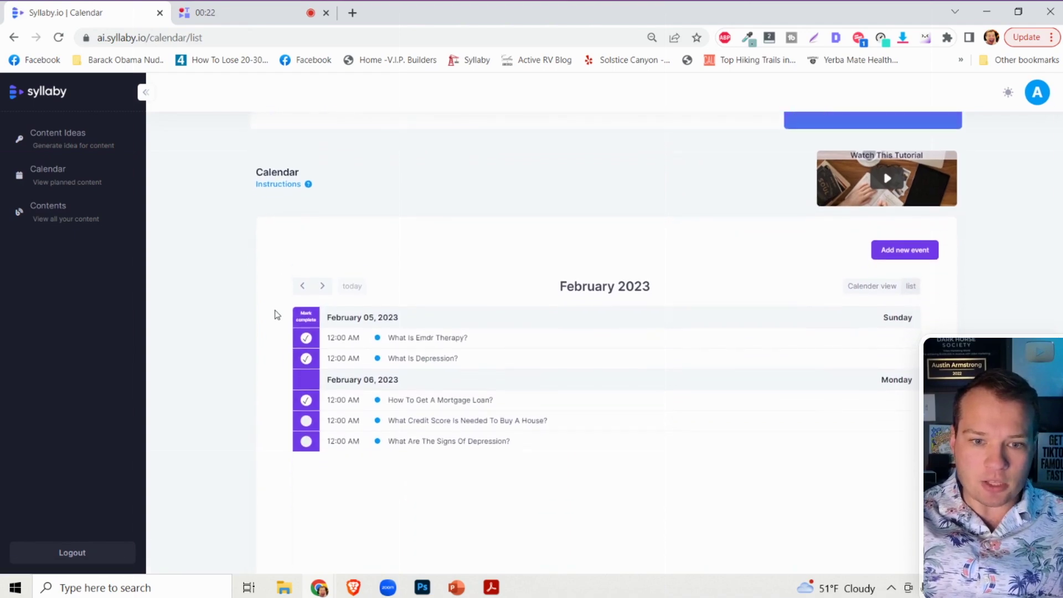
pyautogui.scroll(-1, 286, 313)
pyautogui.scroll(3, 286, 313)
pyautogui.scroll(-2, 286, 314)
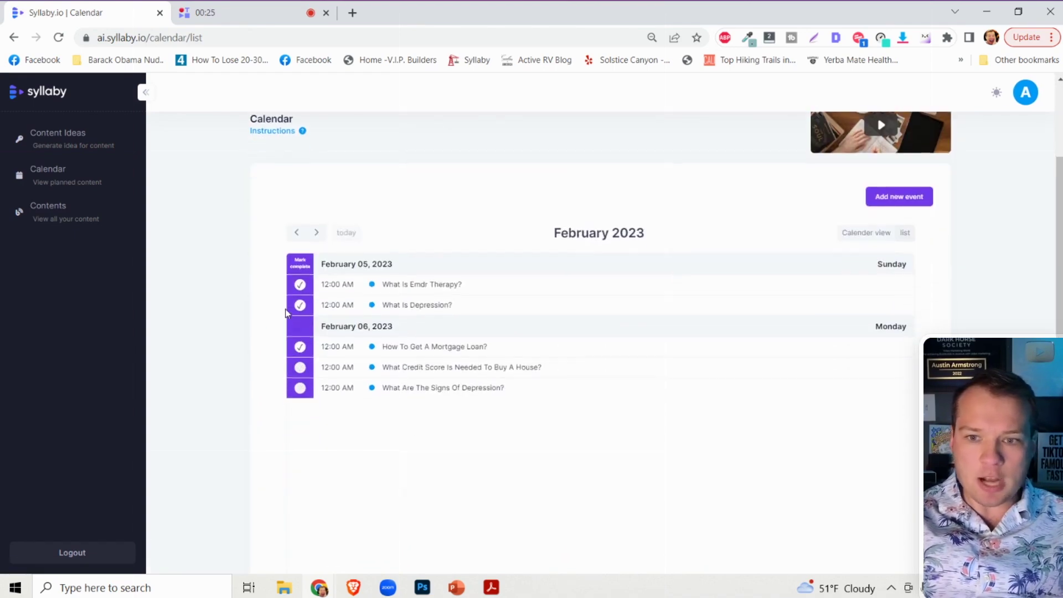
pyautogui.scroll(1, 287, 313)
pyautogui.scroll(-1, 286, 313)
pyautogui.scroll(3, 328, 343)
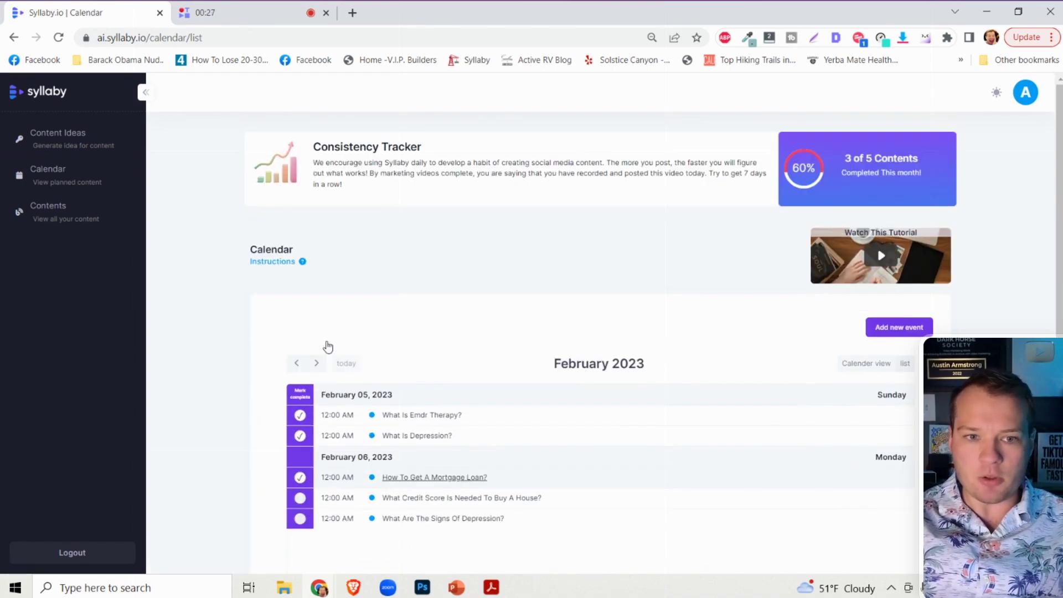
# - Check off the credit-score question so the tracker reads 4 of 5 contents (80%)
pyautogui.click(299, 497)
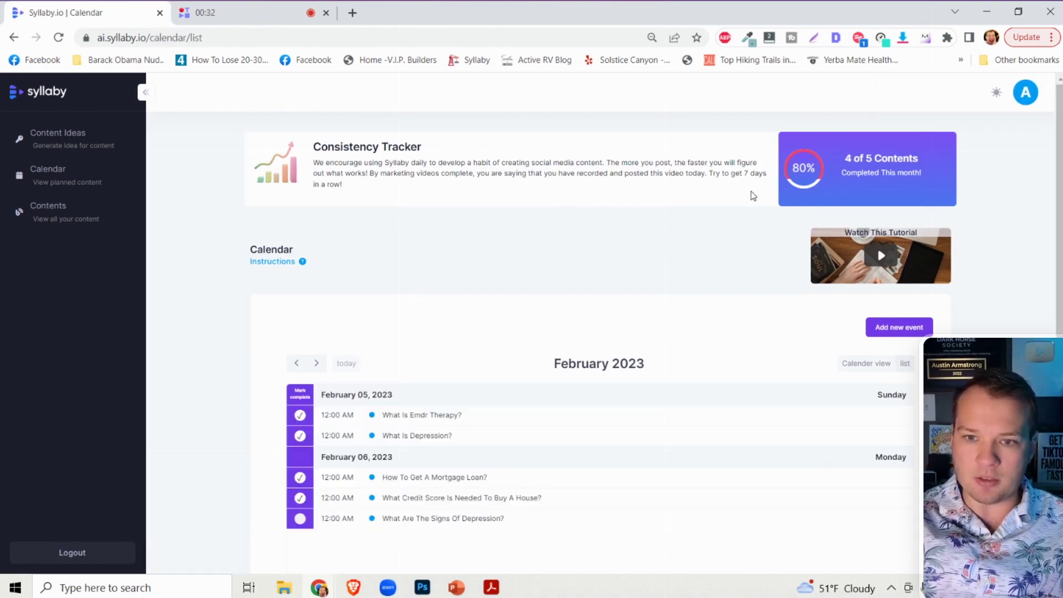
pyautogui.scroll(-2, 548, 304)
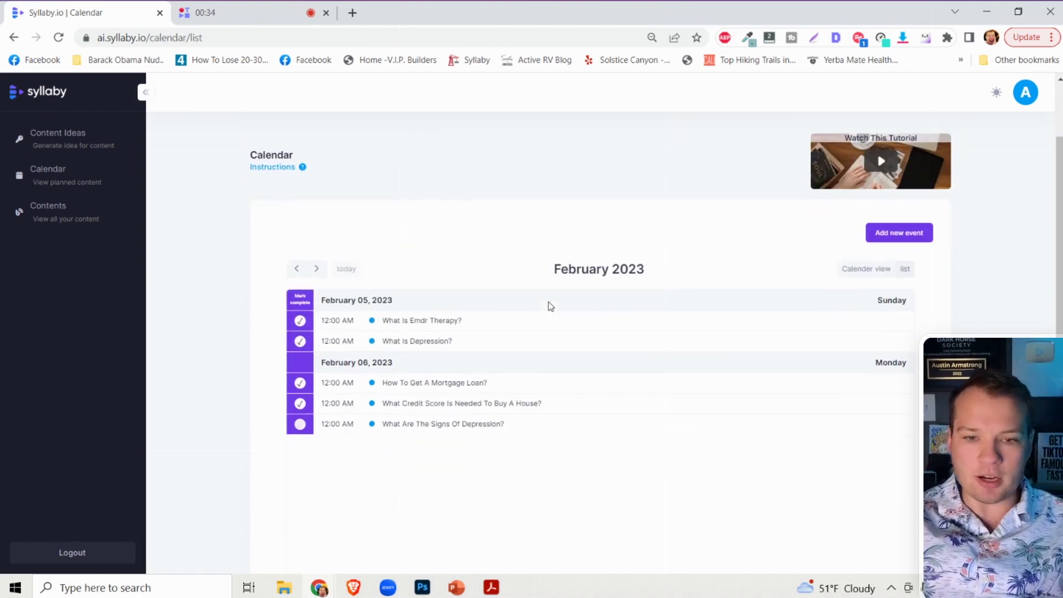
pyautogui.scroll(2, 549, 305)
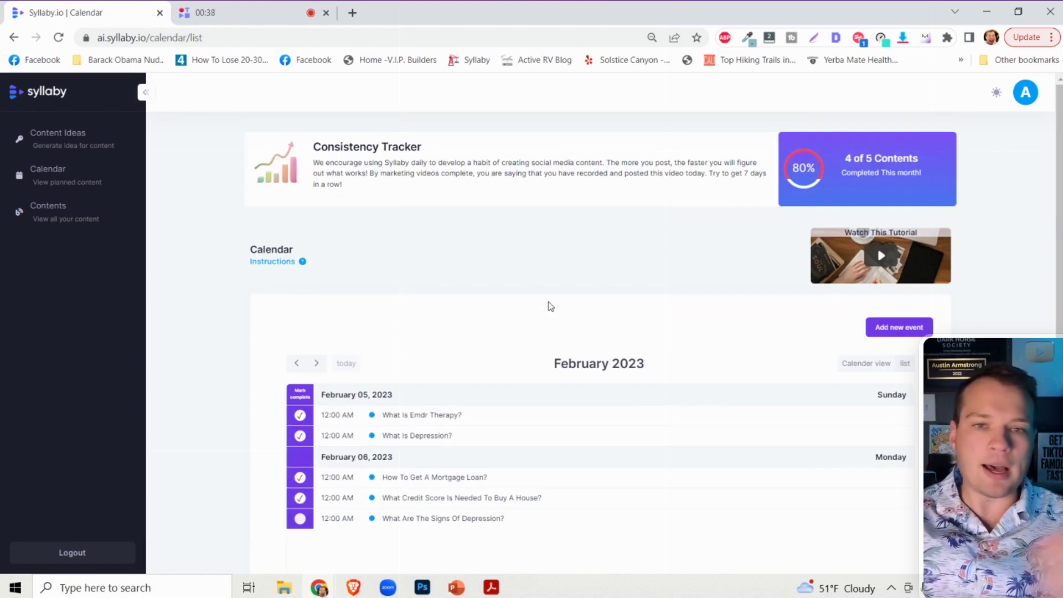
pyautogui.scroll(-1, 550, 306)
pyautogui.scroll(1, 550, 306)
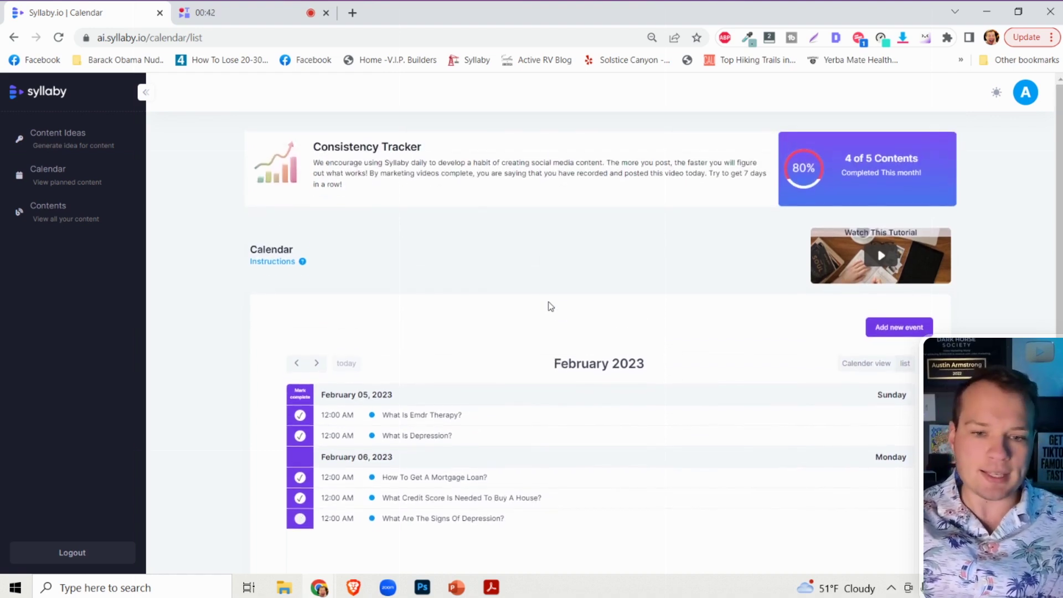
pyautogui.scroll(-1, 550, 306)
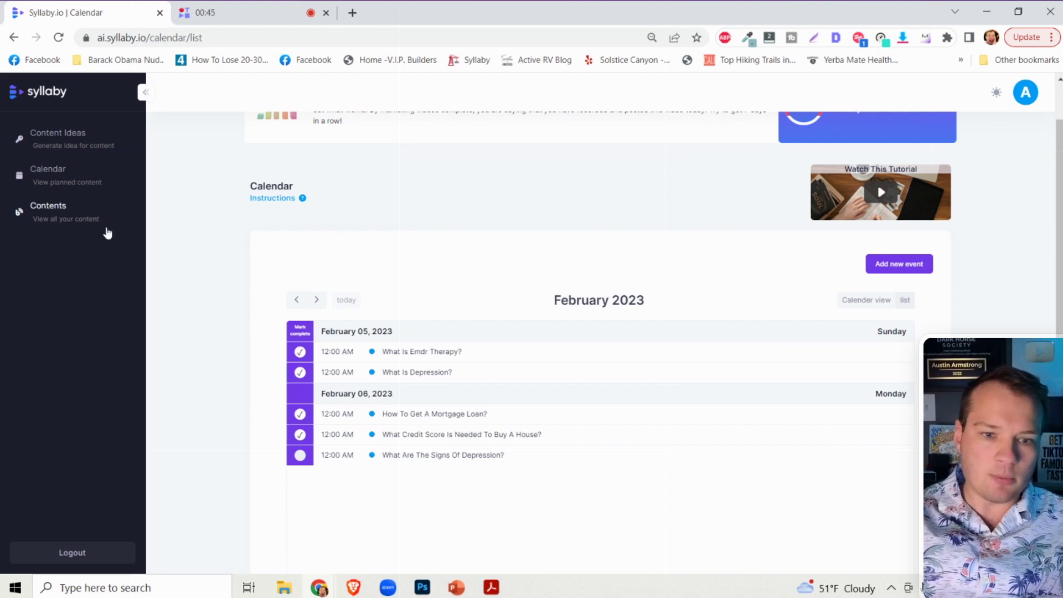
# - Open the Contents list, then go back to the February 2023 calendar
pyautogui.click(54, 213)
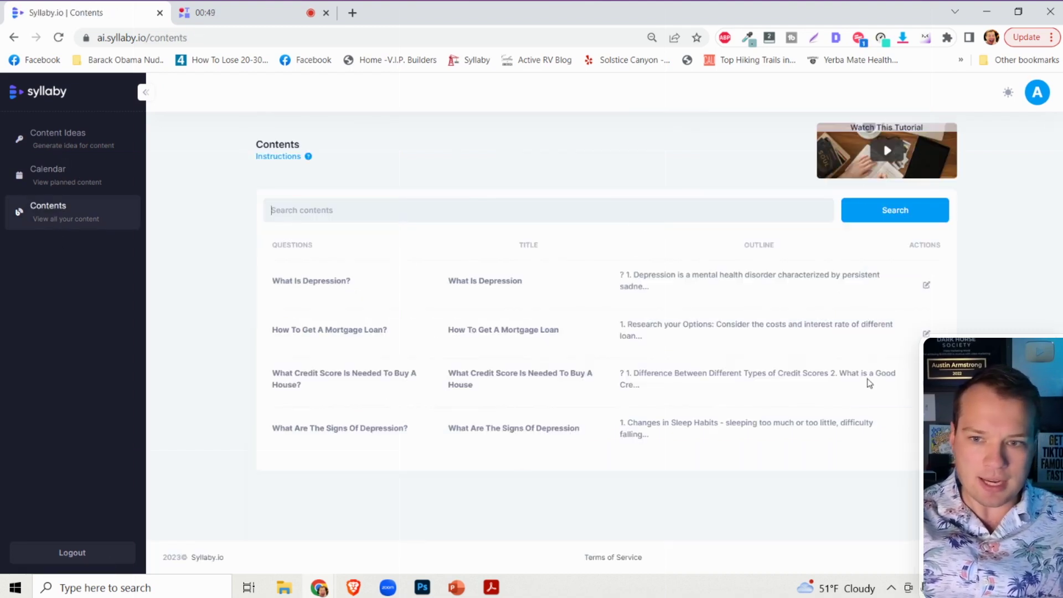
pyautogui.click(48, 172)
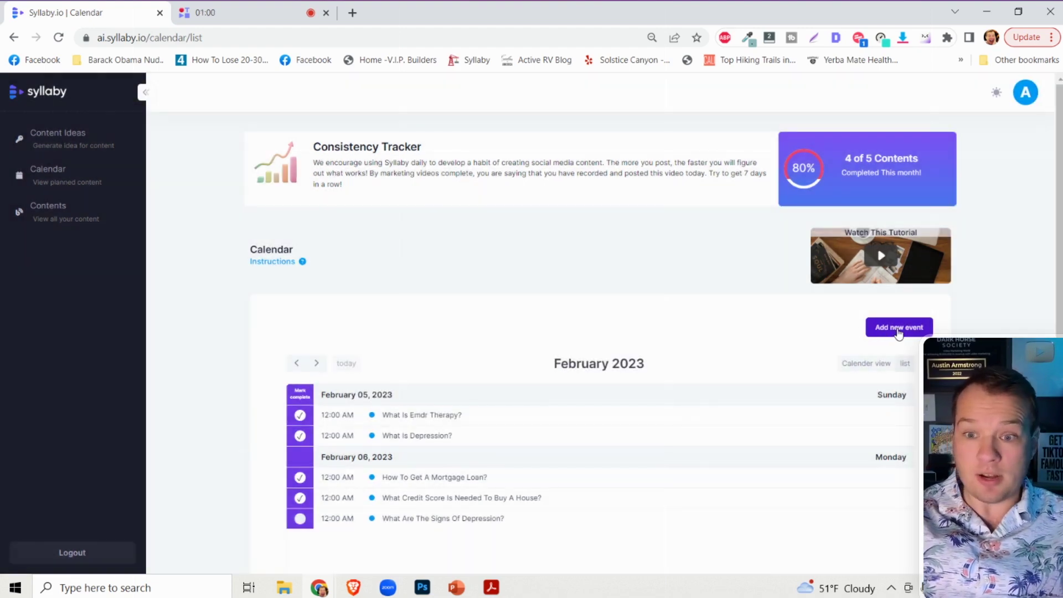
# - Abandon the Add to calendar event form and return to Content Ideas, dismissing the keyword autofill
pyautogui.click(898, 327)
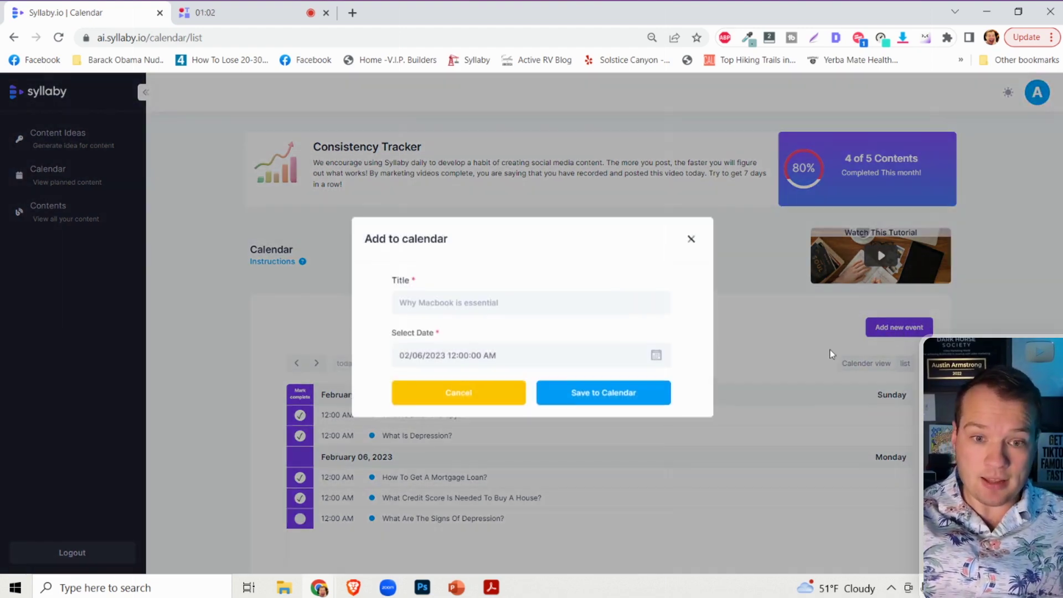
pyautogui.click(436, 311)
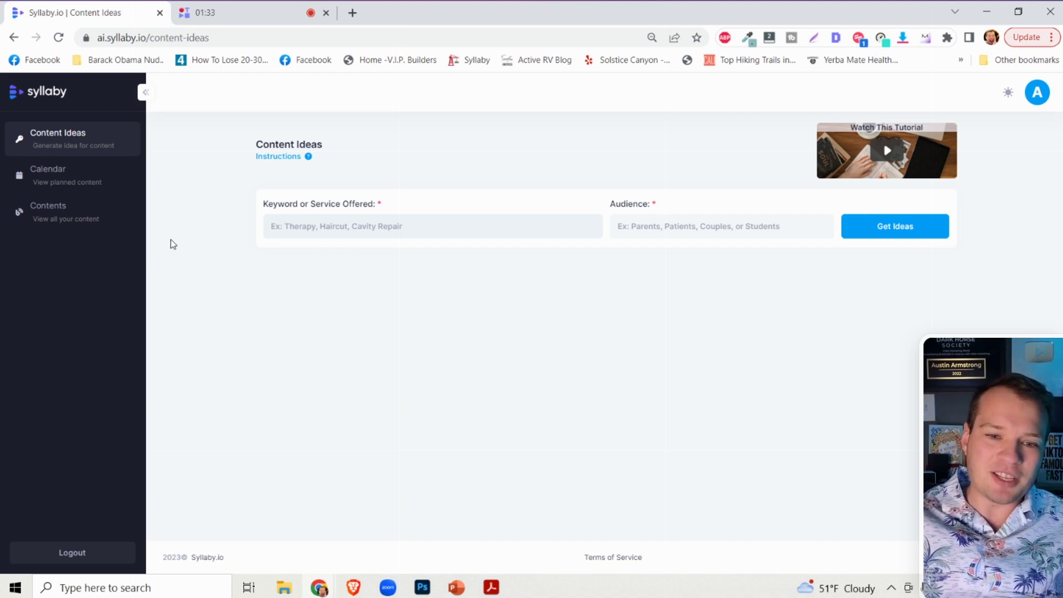
pyautogui.click(381, 226)
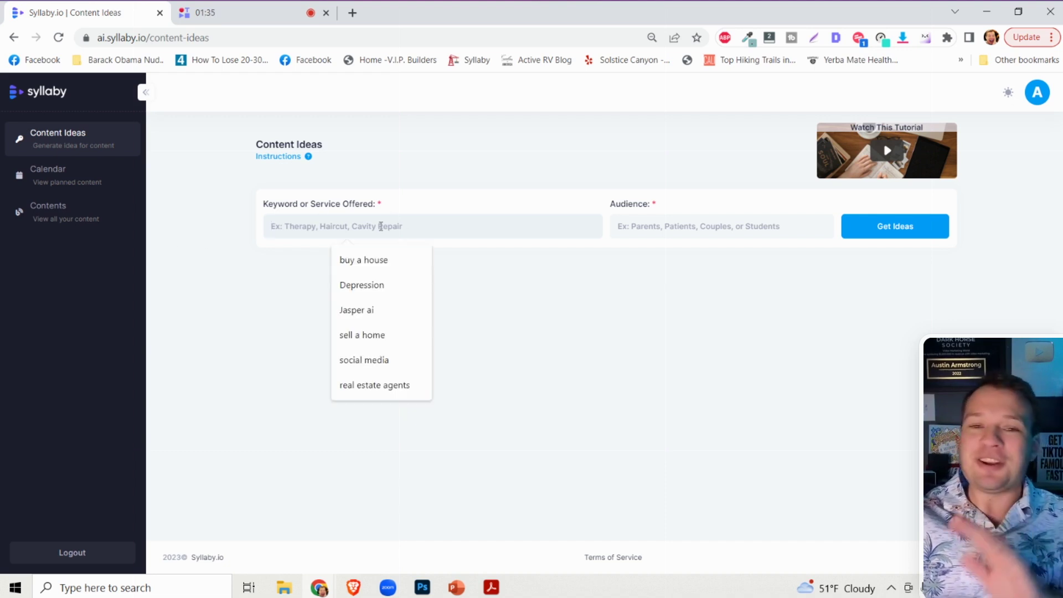
pyautogui.click(540, 178)
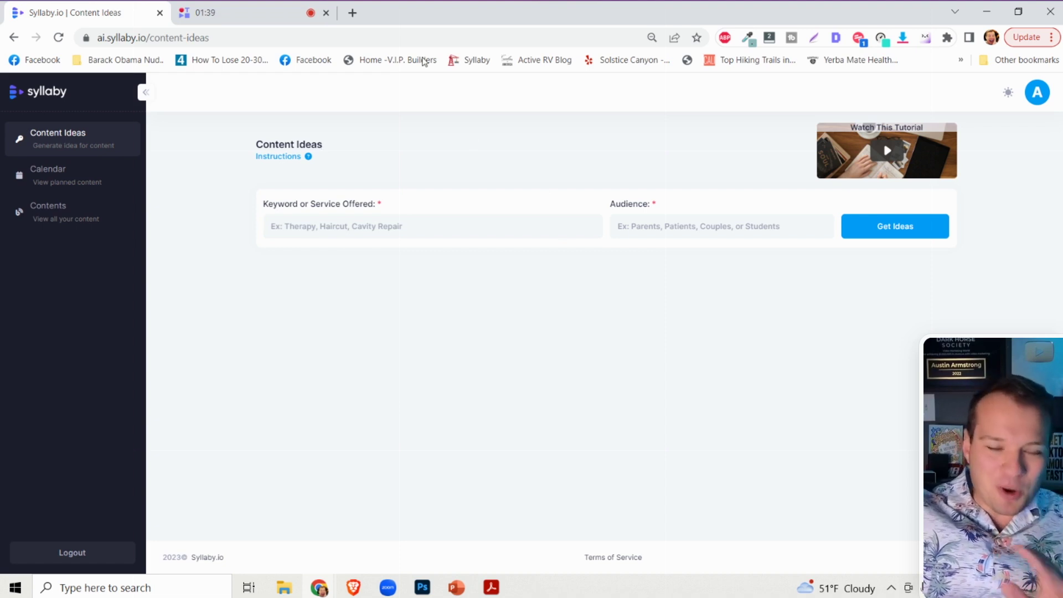
# - Load jasper.ai in a new browser tab and scroll down to its footer
pyautogui.click(353, 11)
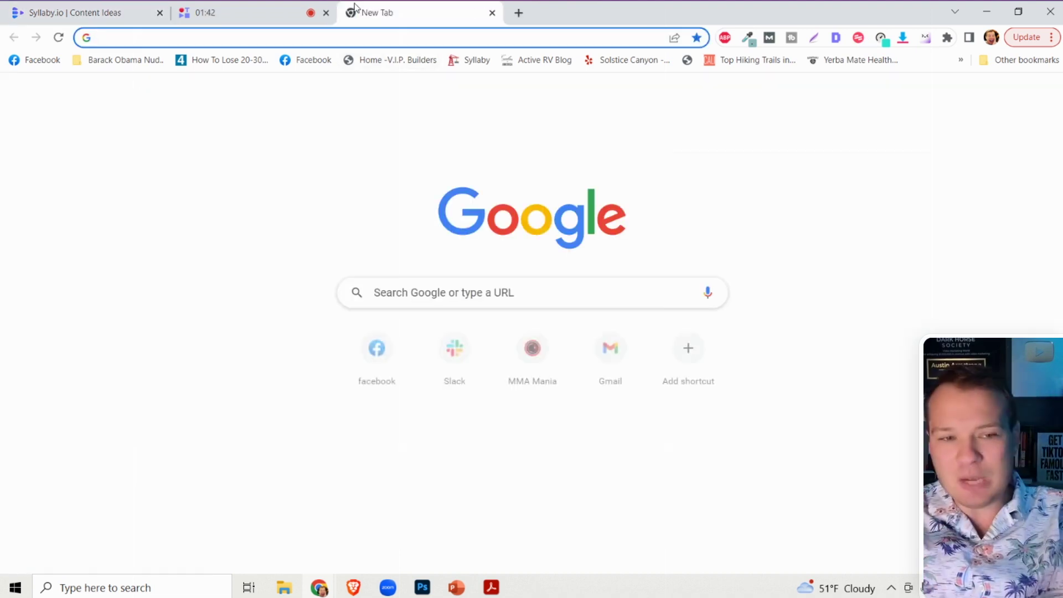
pyautogui.write('jasper.ai')
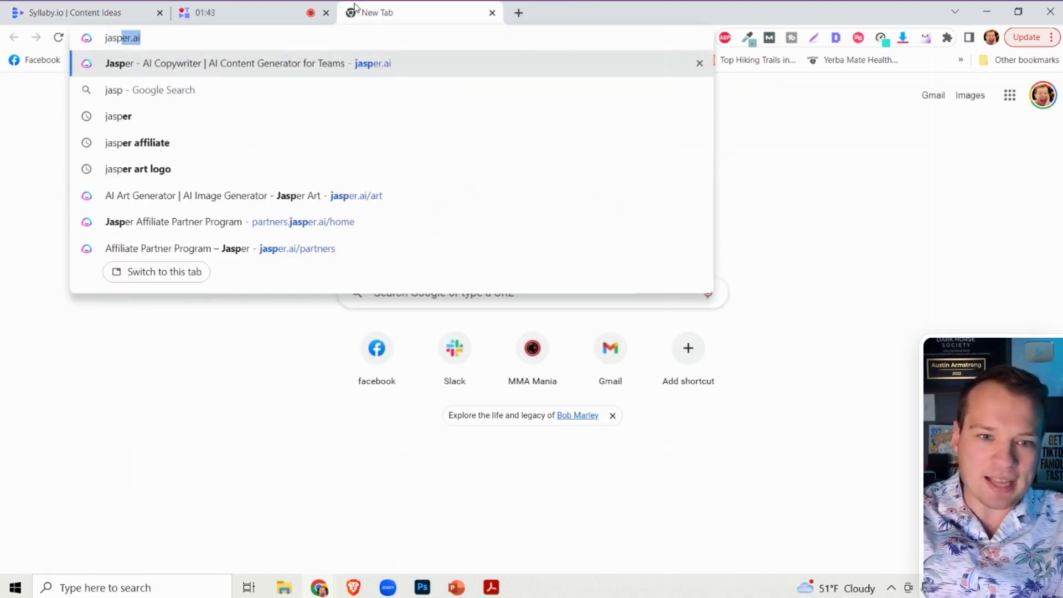
pyautogui.press('Return')
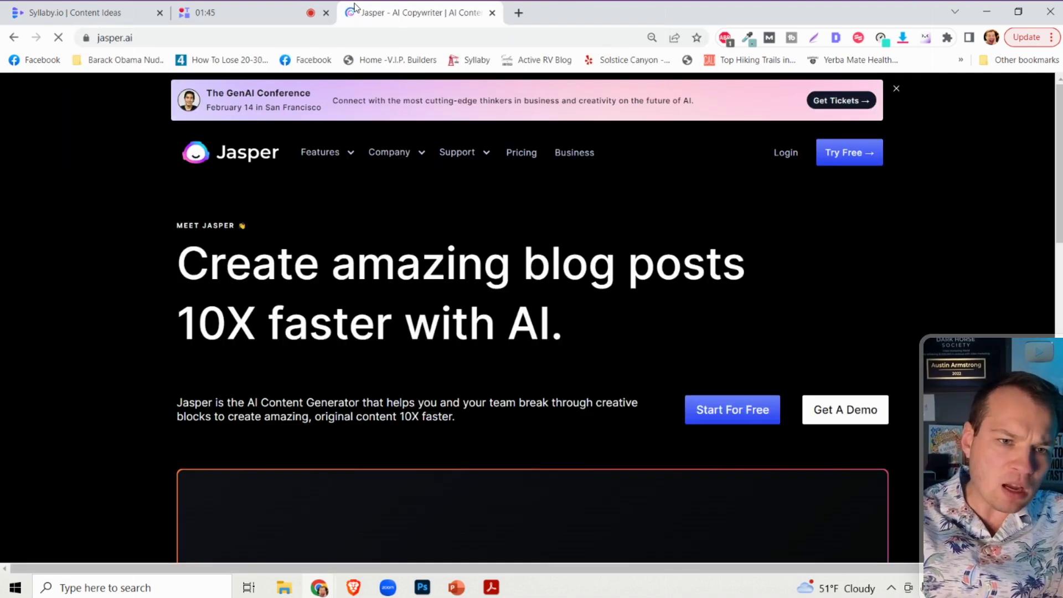
pyautogui.scroll(-4, 197, 278)
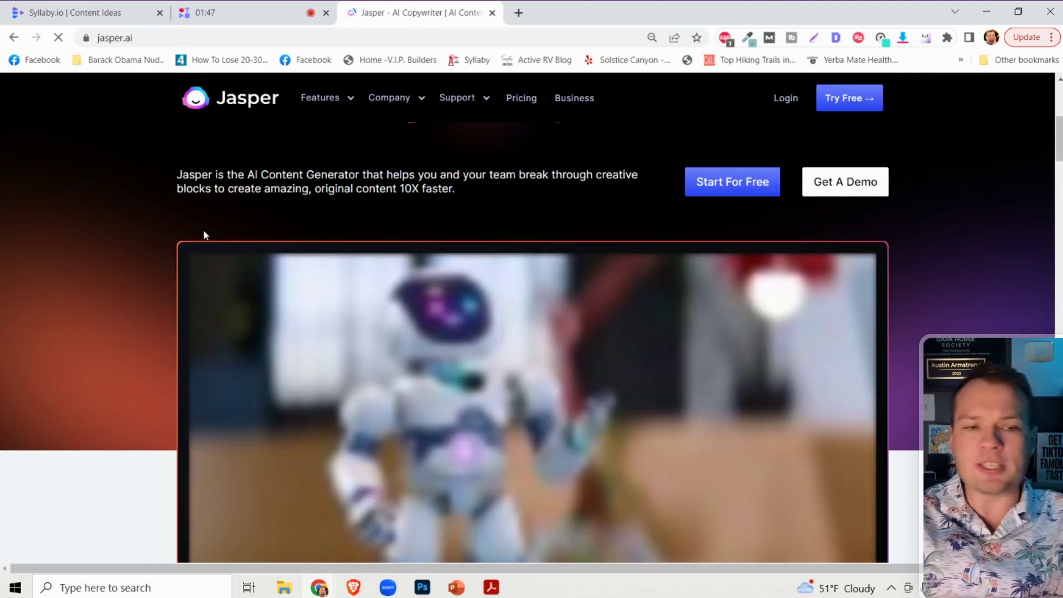
pyautogui.scroll(-6, 204, 229)
pyautogui.scroll(-15, 157, 265)
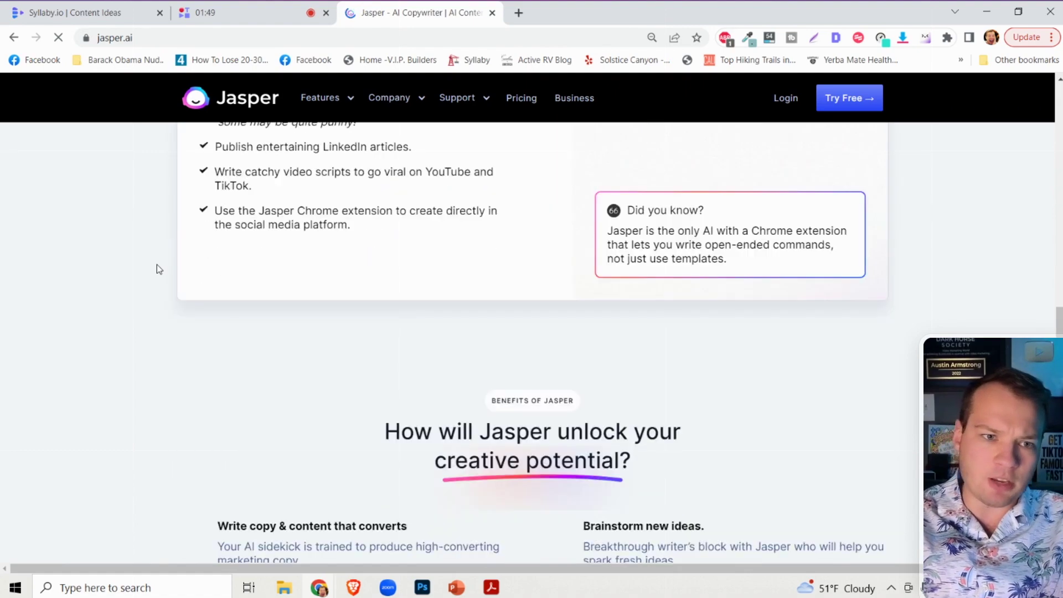
pyautogui.scroll(-10, 158, 264)
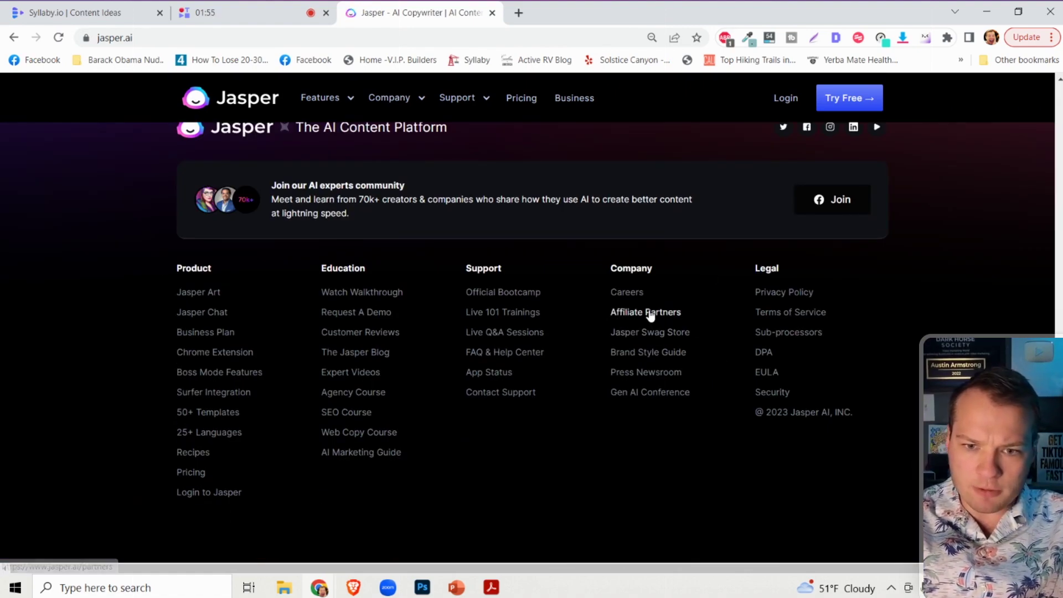
pyautogui.scroll(4, 626, 199)
pyautogui.scroll(-4, 627, 205)
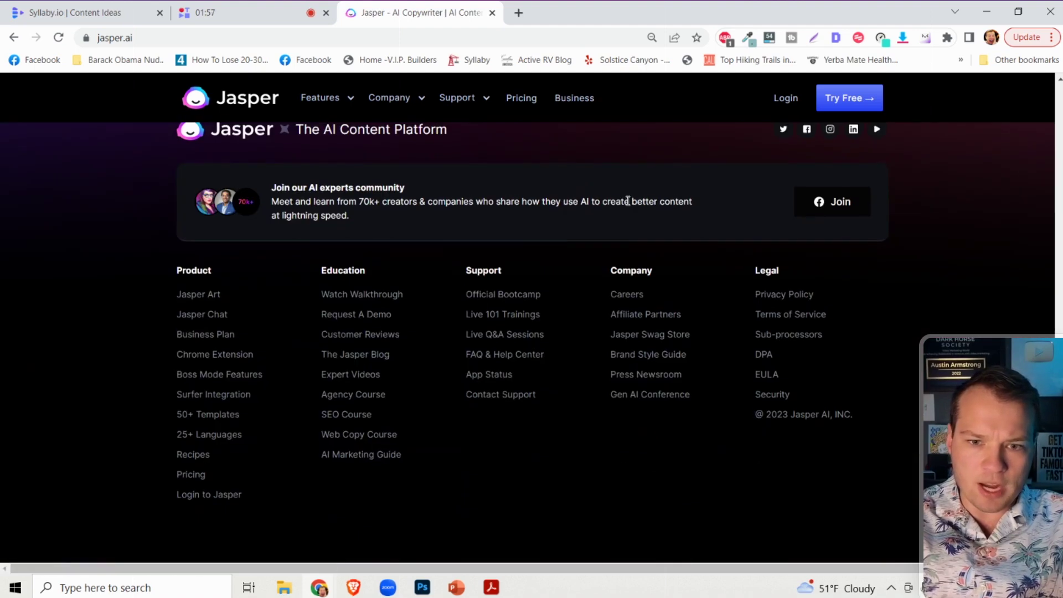
# - Open Jasper's Affiliate Partners page and highlight the 30% recurring commission for life offer
pyautogui.click(646, 315)
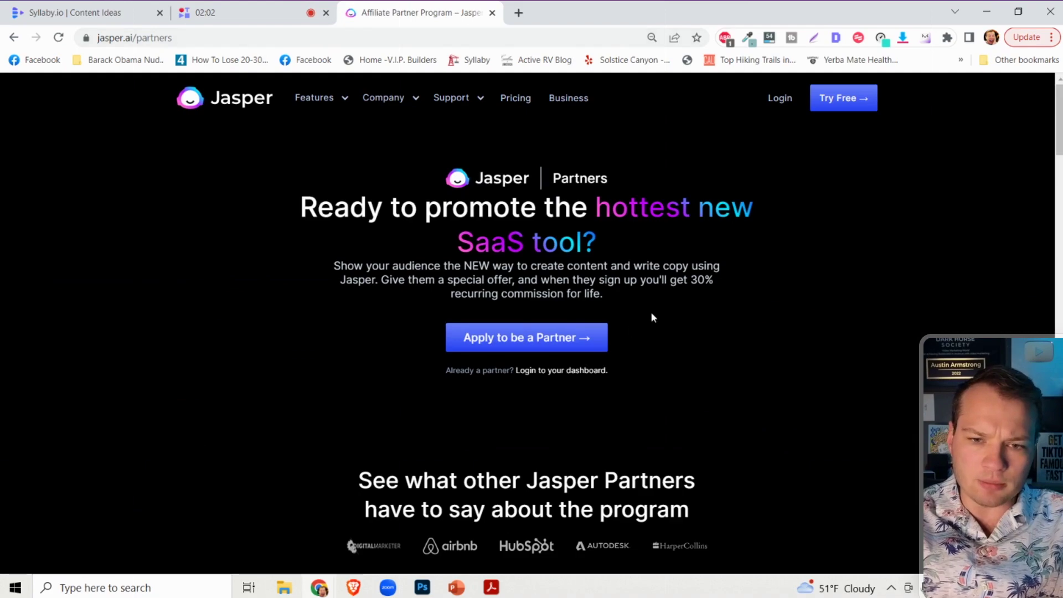
pyautogui.scroll(-10, 651, 314)
pyautogui.scroll(10, 651, 314)
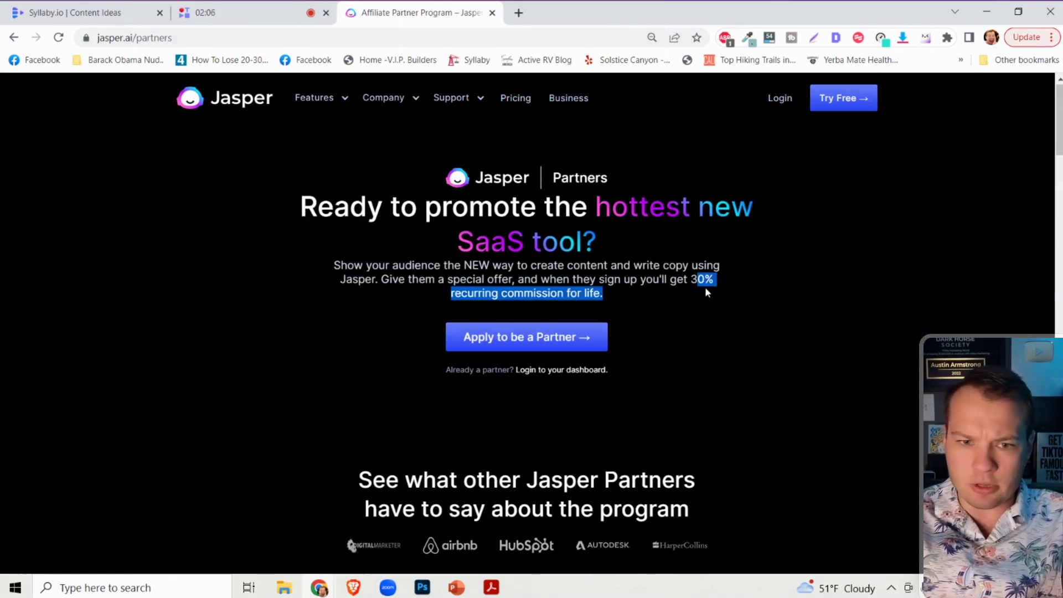
pyautogui.moveTo(706, 289); pyautogui.dragTo(707, 294)
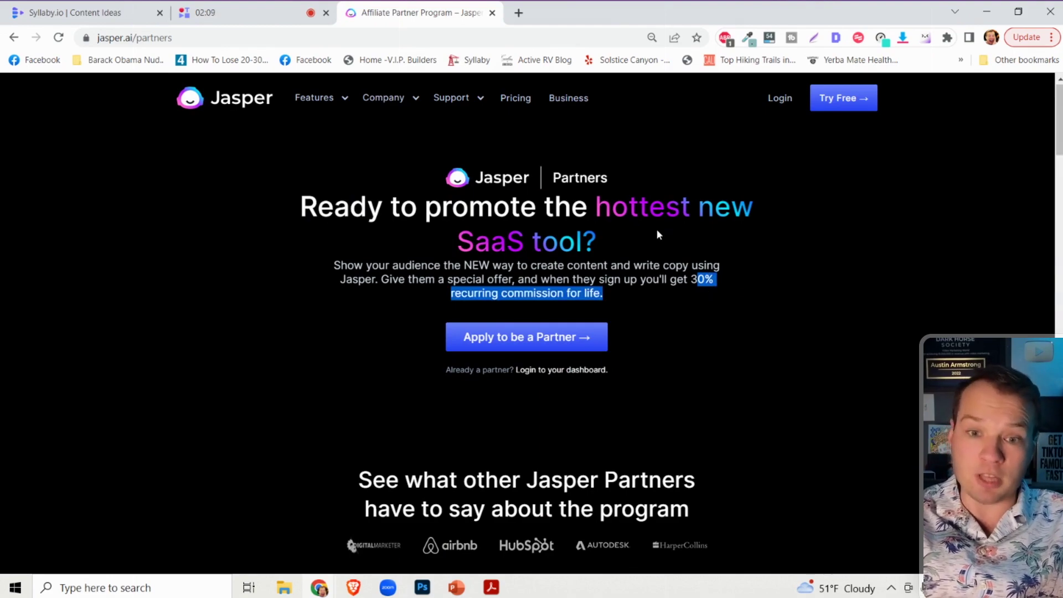
pyautogui.scroll(-15, 655, 235)
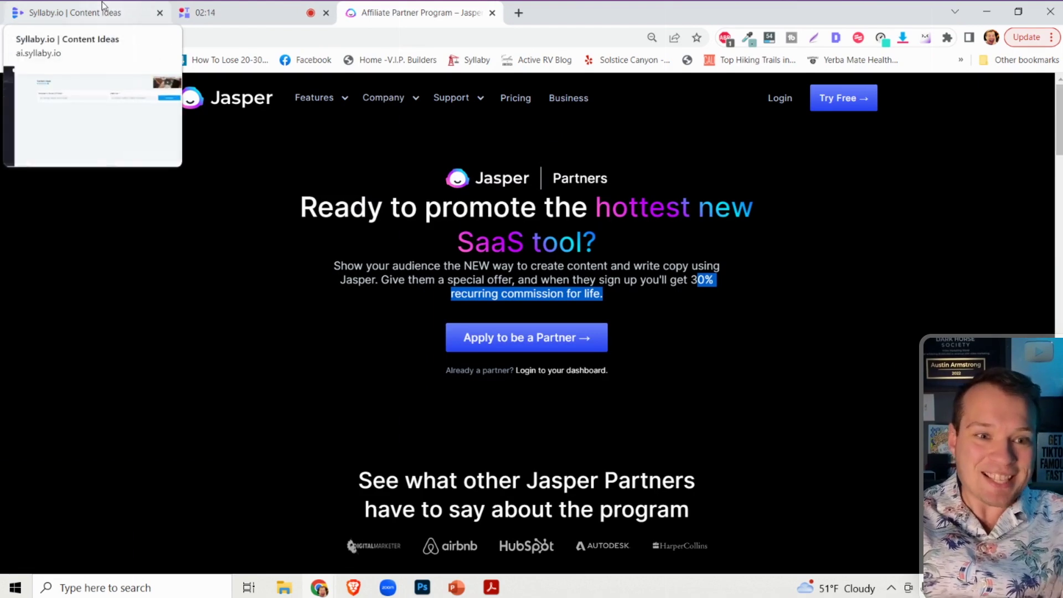
# - Request content ideas for keyword 'Jasper ai' with audience 'people interested in AI writers'
pyautogui.click(109, 7)
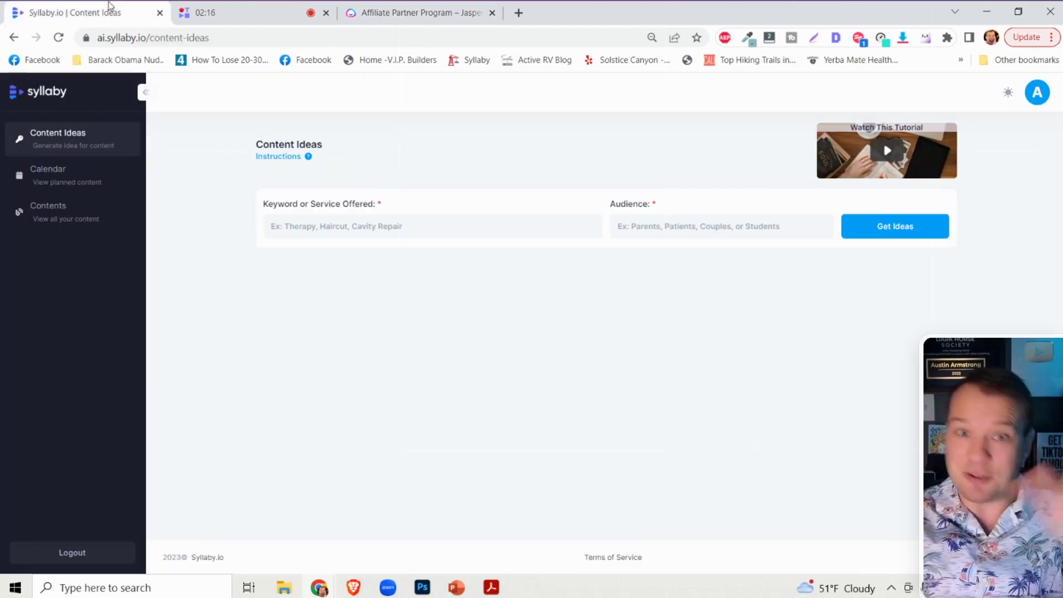
pyautogui.click(389, 230)
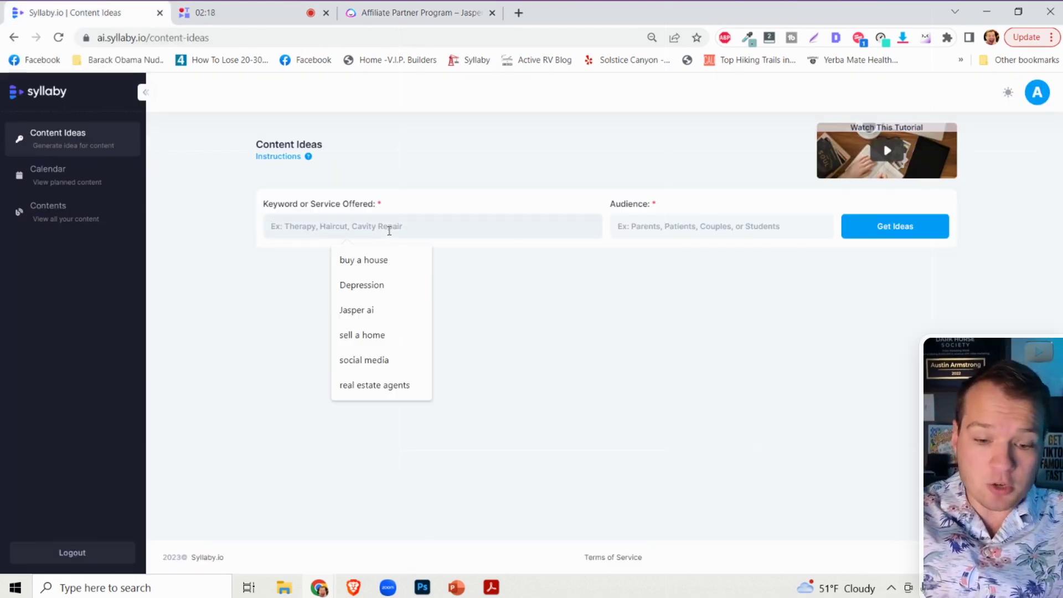
pyautogui.write('Jasper ai')
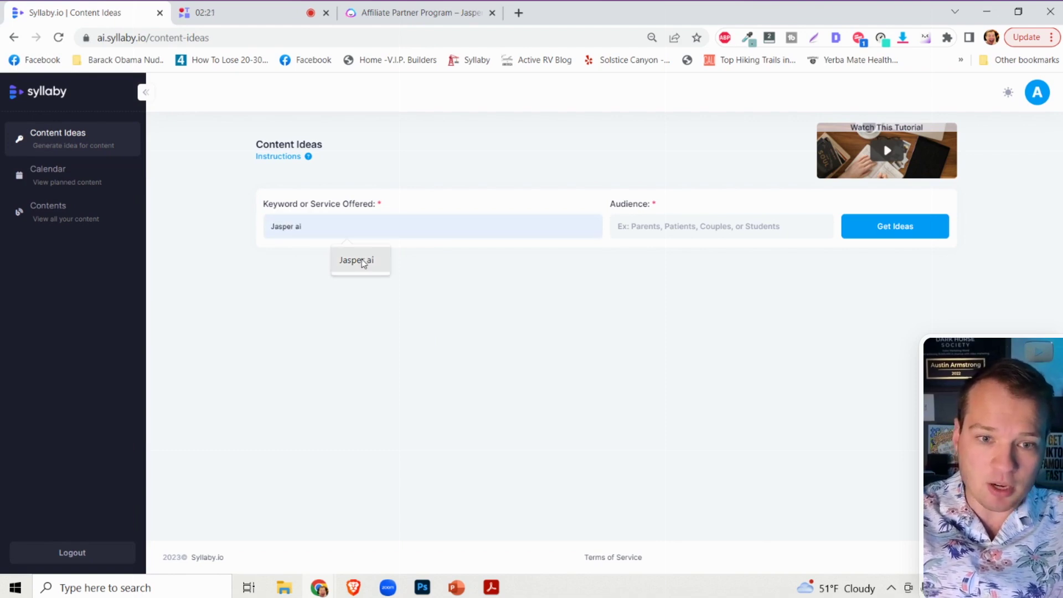
pyautogui.click(355, 260)
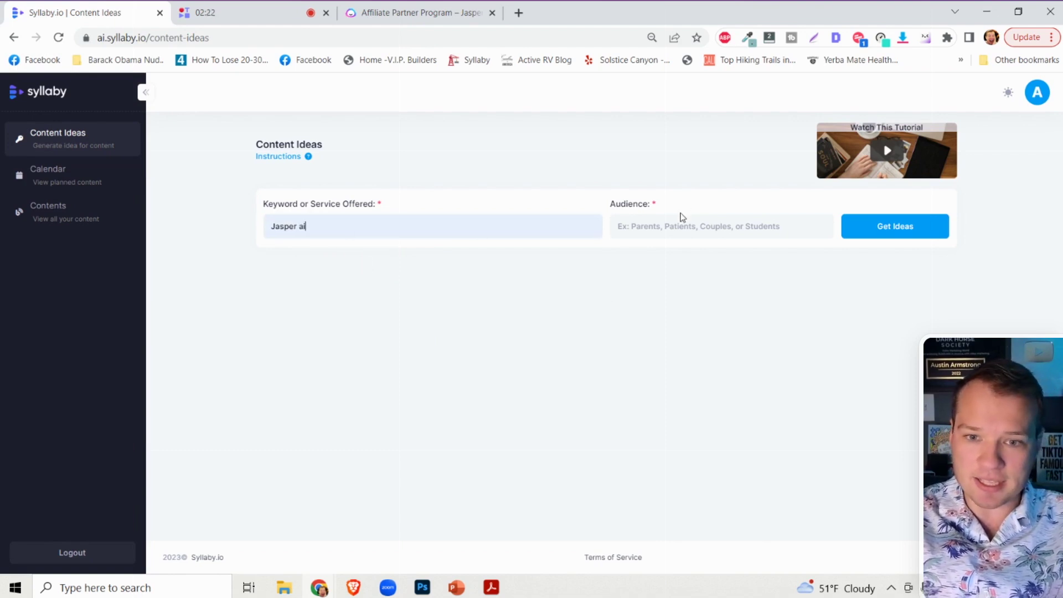
pyautogui.click(675, 229)
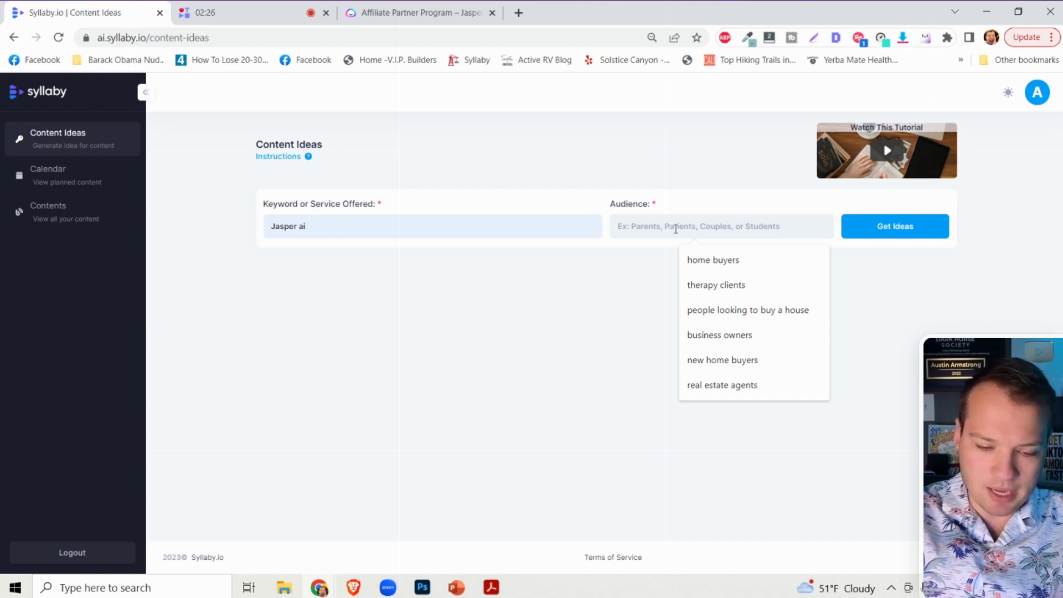
pyautogui.write('people interested in AI writers')
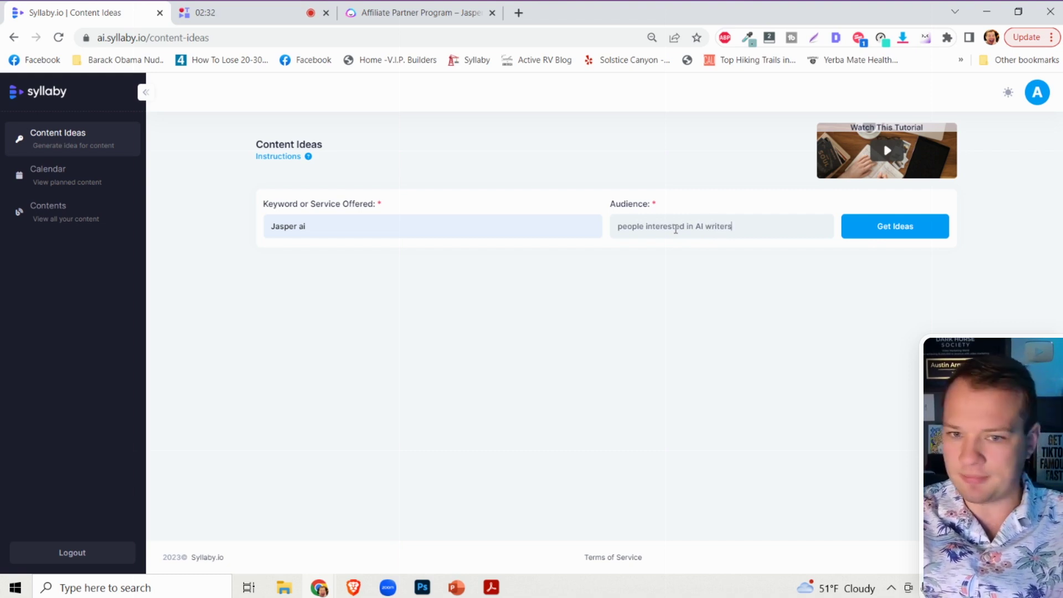
pyautogui.click(916, 229)
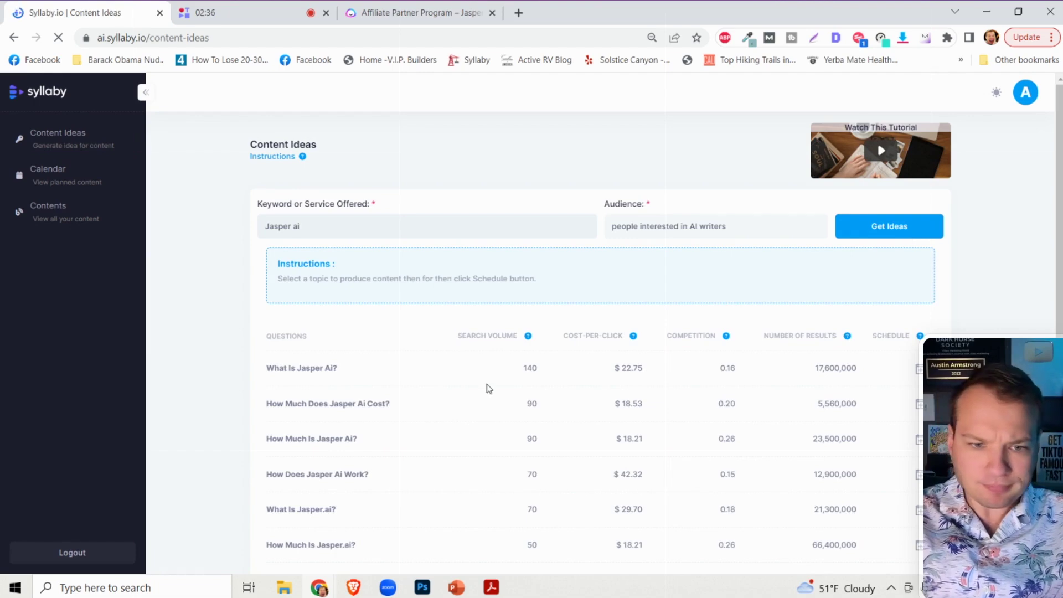
# - Find 'How To Write Article With Jasper Ai?' in the results and save it to the calendar
pyautogui.scroll(-3, 470, 397)
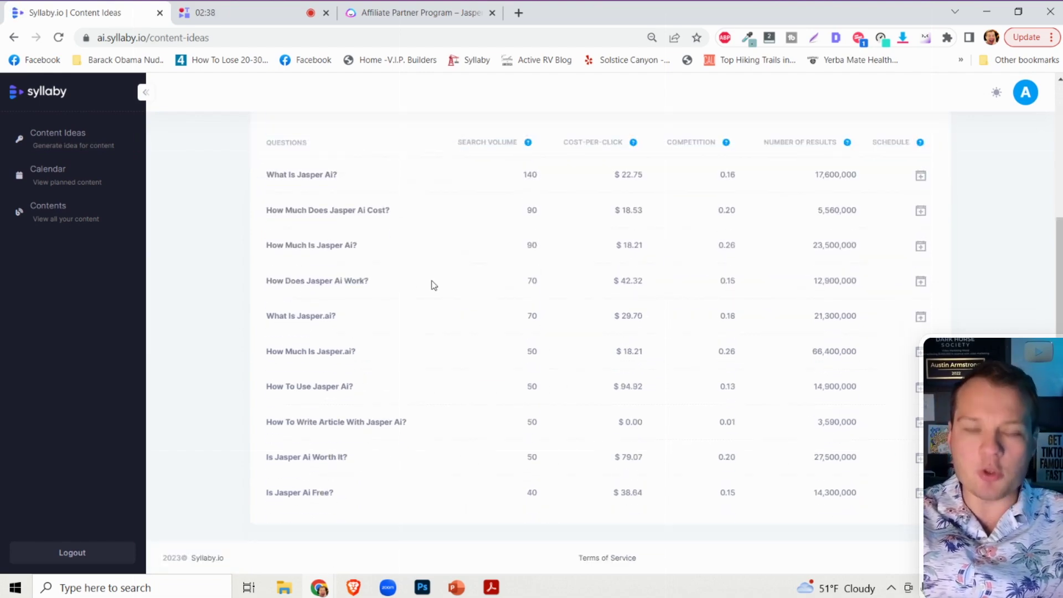
pyautogui.scroll(2, 433, 285)
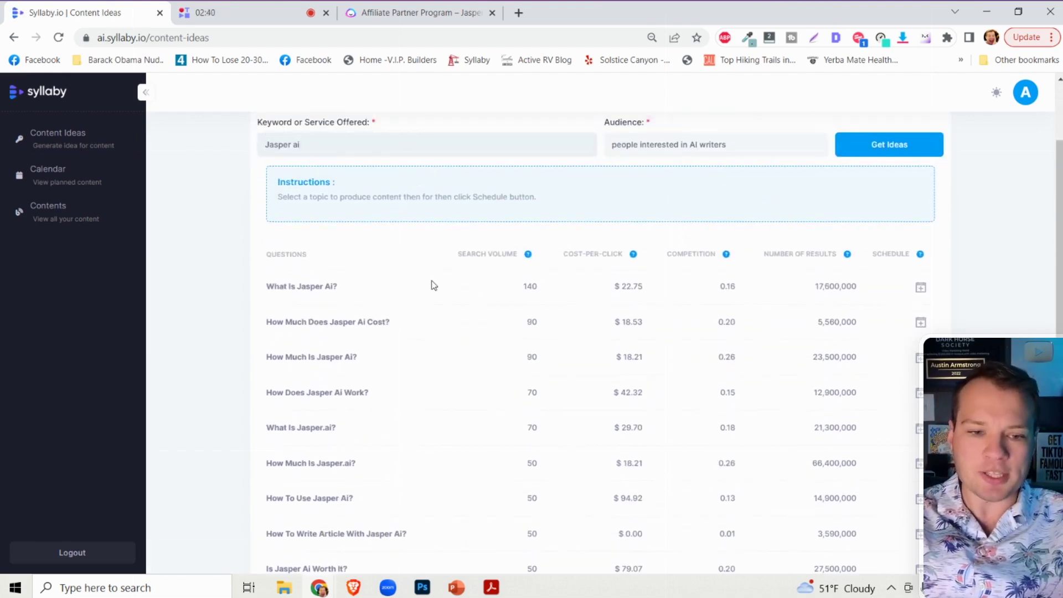
pyautogui.scroll(-1, 433, 285)
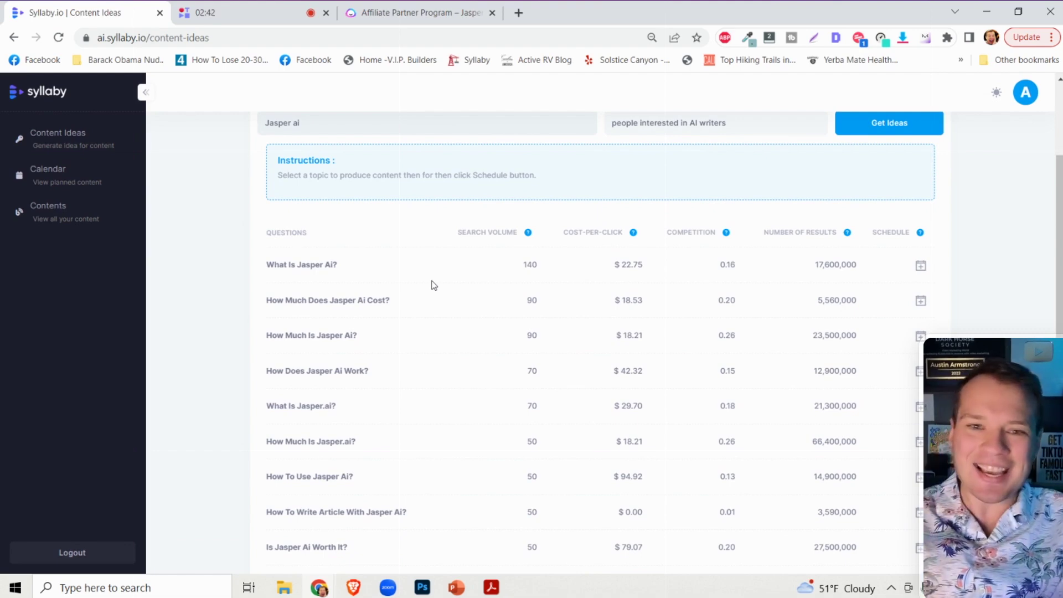
pyautogui.scroll(-2, 433, 285)
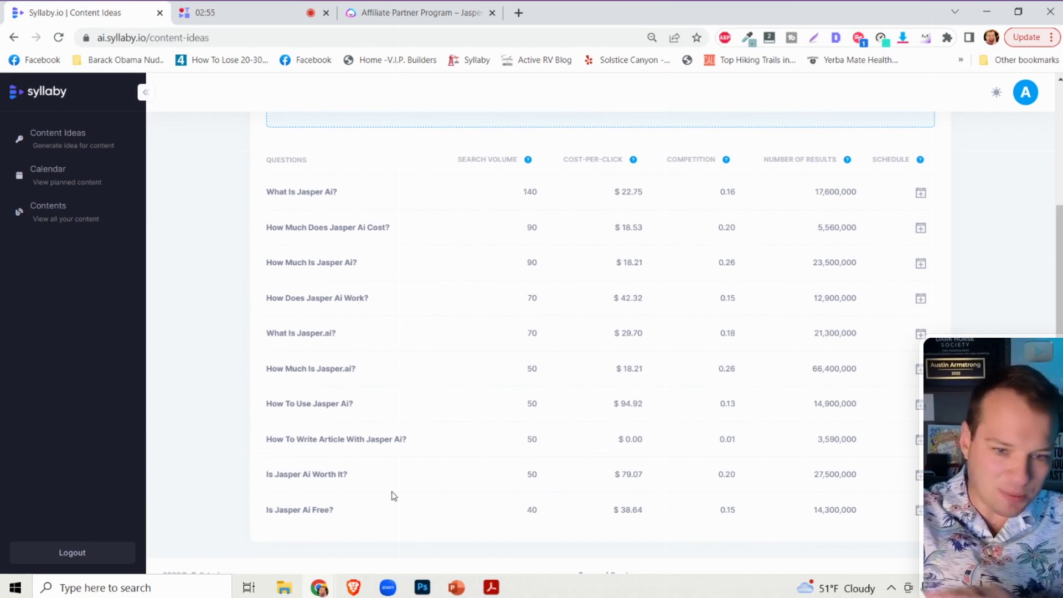
pyautogui.scroll(1, 461, 332)
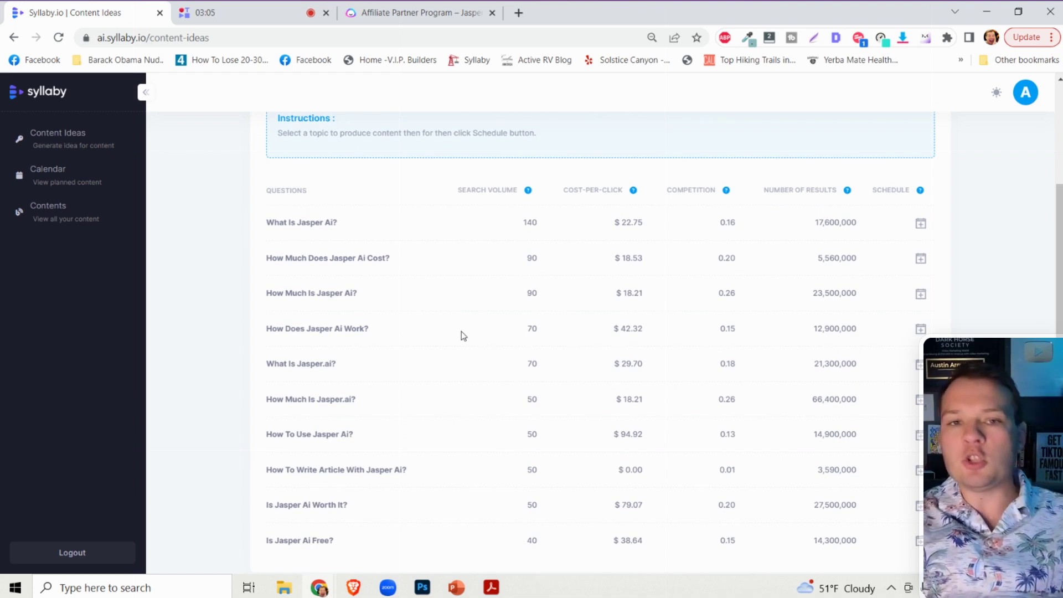
pyautogui.scroll(-1, 461, 332)
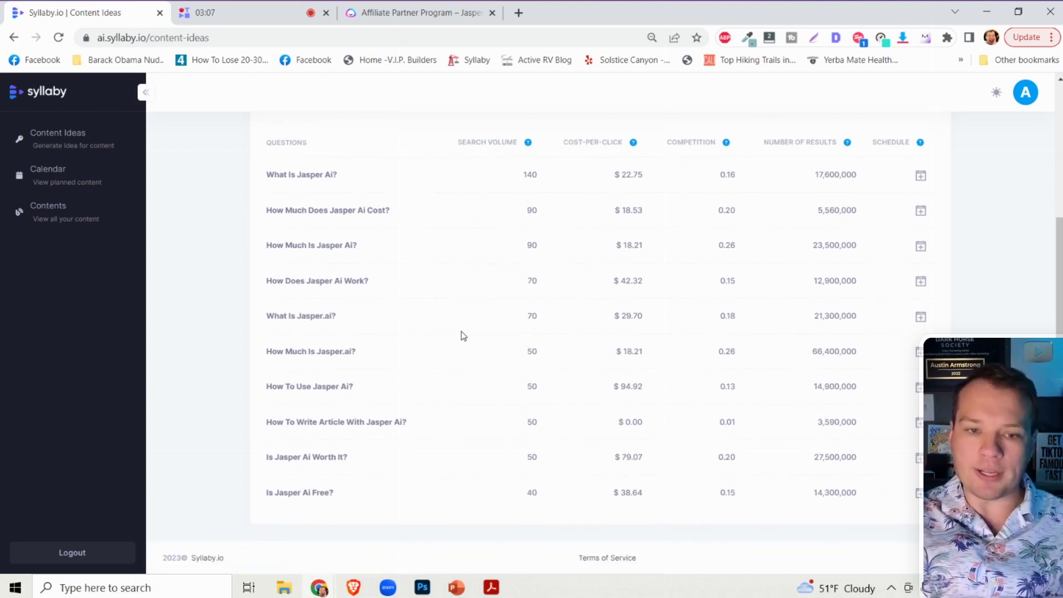
pyautogui.scroll(1, 460, 331)
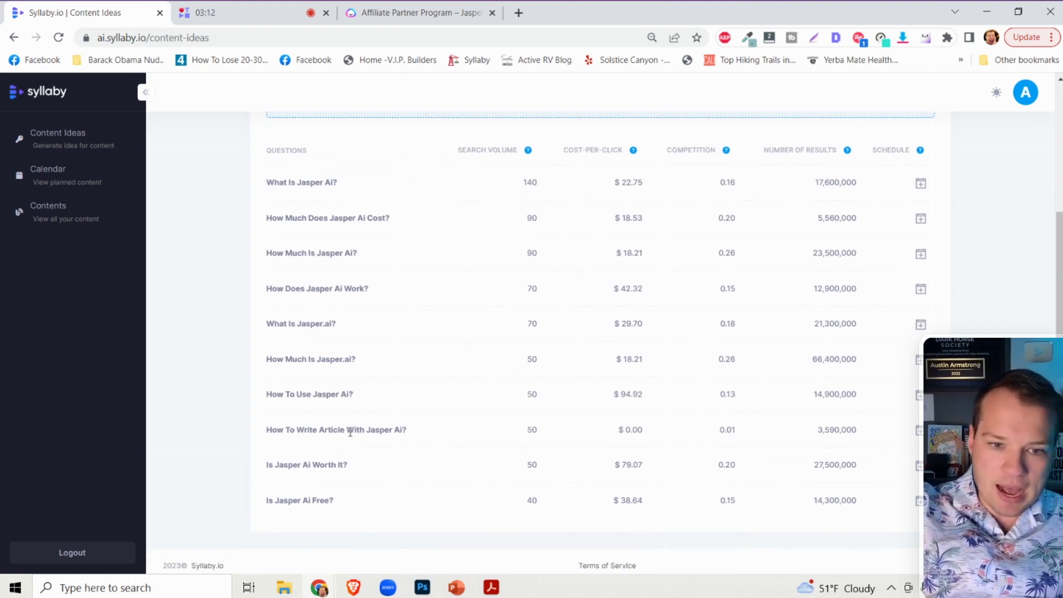
pyautogui.click(915, 431)
pyautogui.click(603, 373)
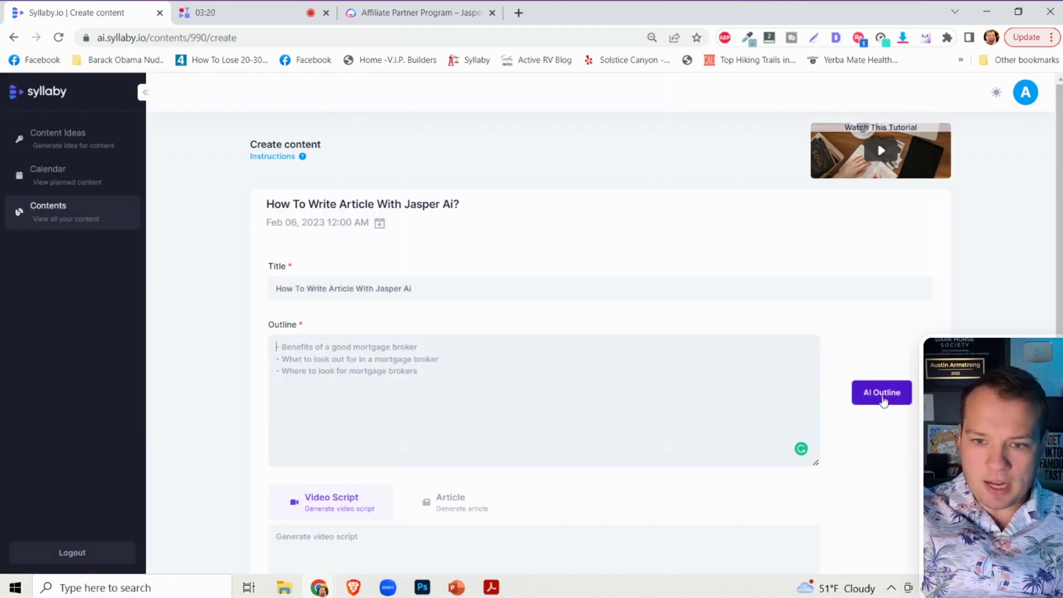
# - Generate an AI outline for the Jasper article, then a video script from it
pyautogui.click(881, 393)
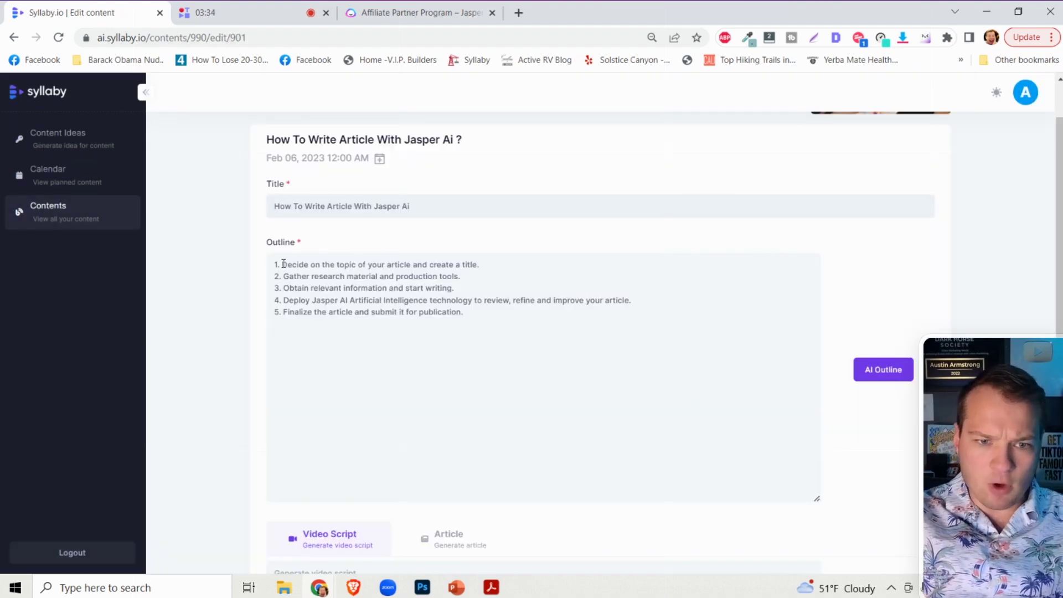
pyautogui.scroll(-6, 395, 314)
pyautogui.click(887, 367)
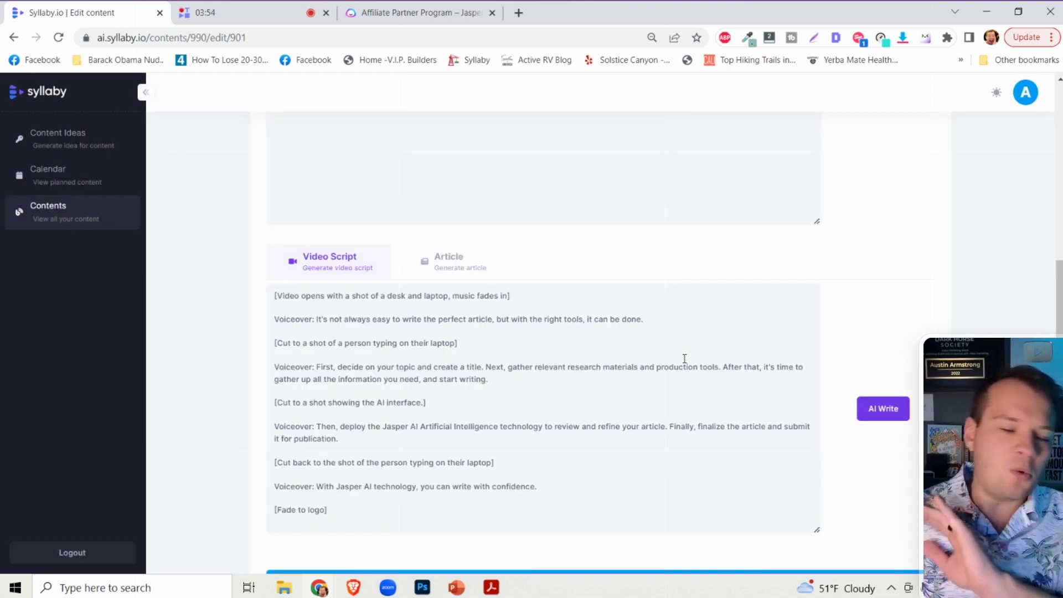
pyautogui.scroll(-1, 684, 357)
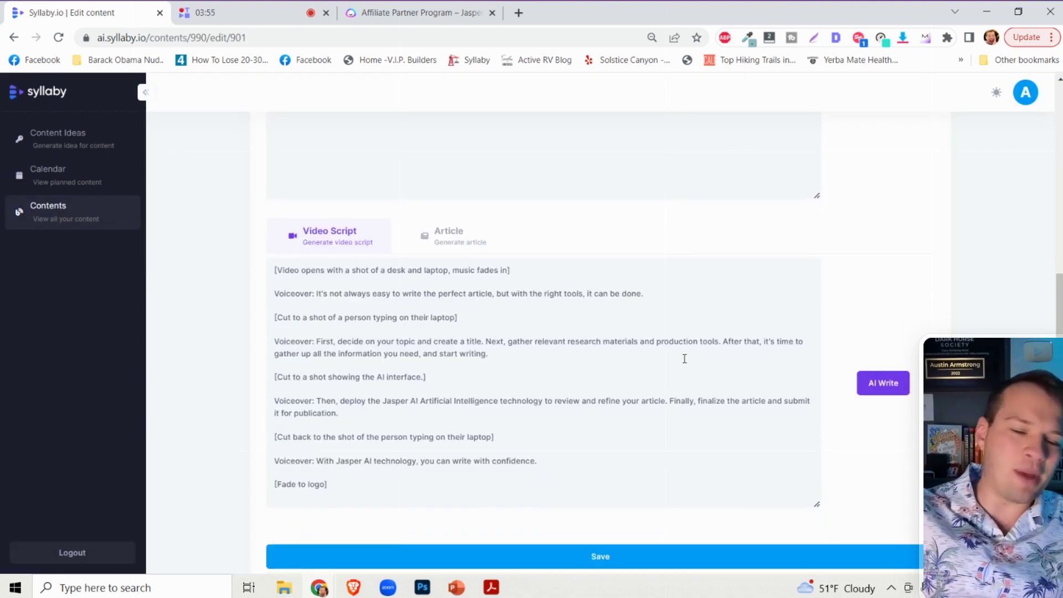
pyautogui.scroll(-1, 684, 358)
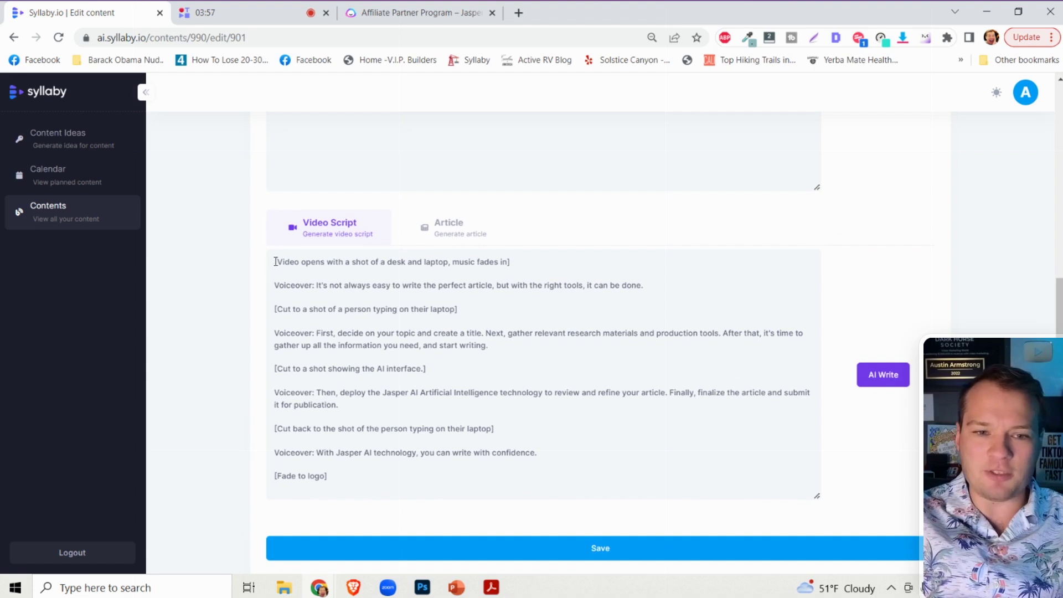
# - Review the script's opening scene and voiceover lines, then save the content item
pyautogui.moveTo(275, 261); pyautogui.dragTo(560, 253)
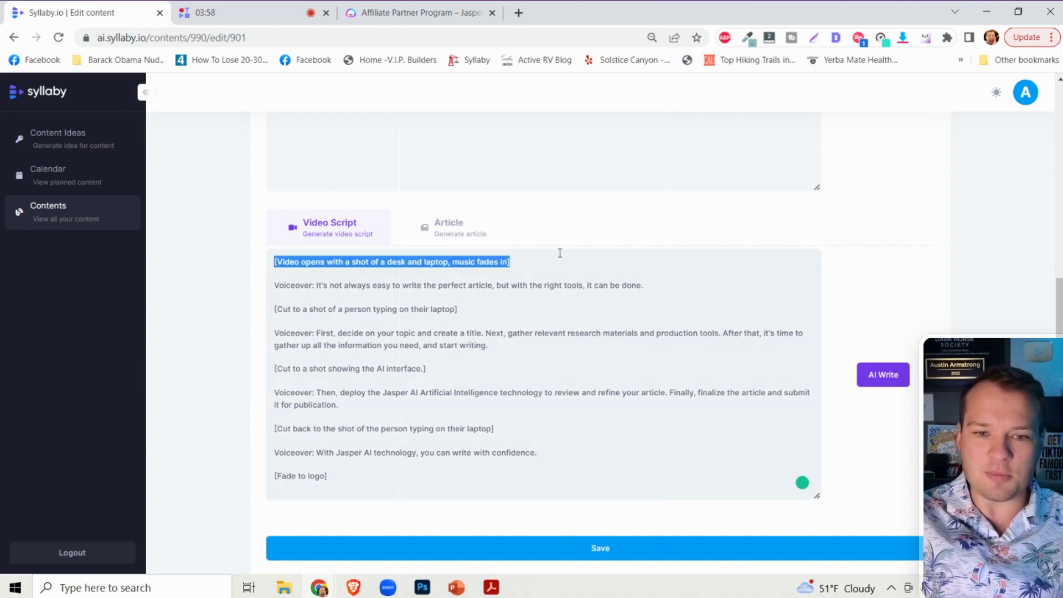
pyautogui.scroll(-1, 566, 361)
pyautogui.click(566, 363)
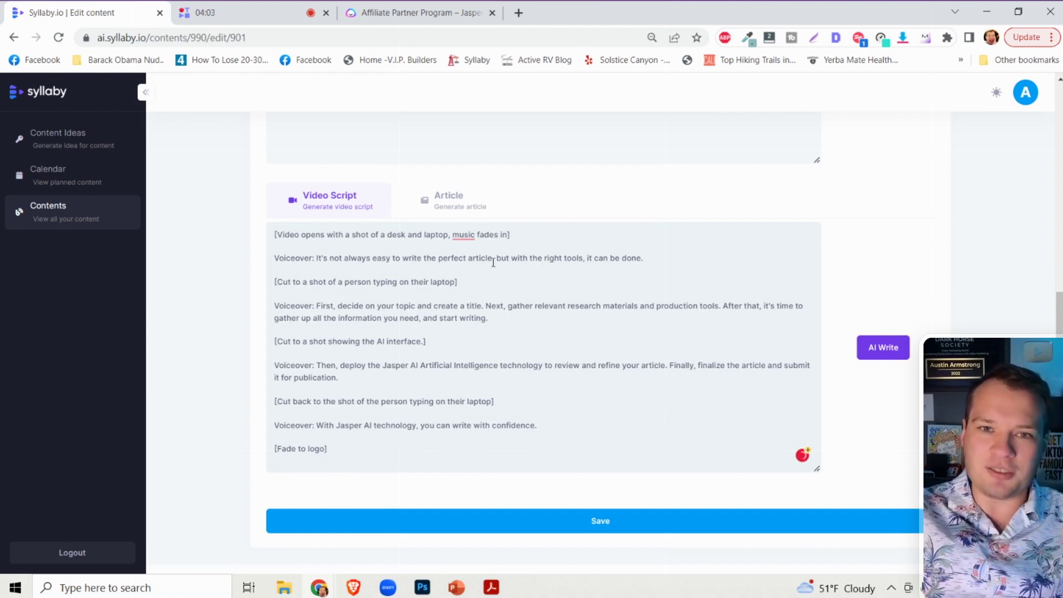
pyautogui.tripleClick(462, 258)
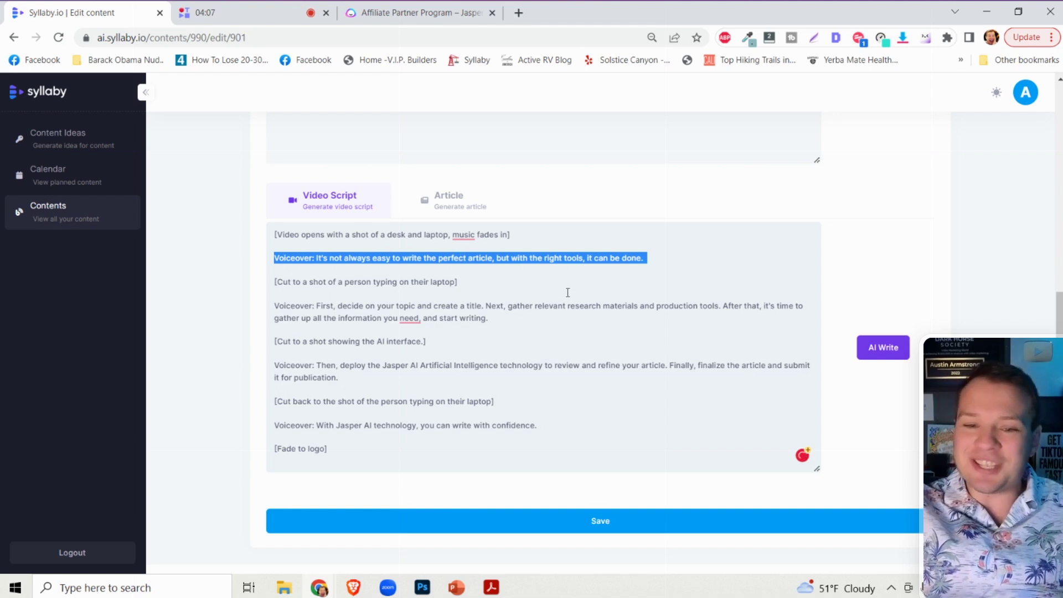
pyautogui.click(567, 292)
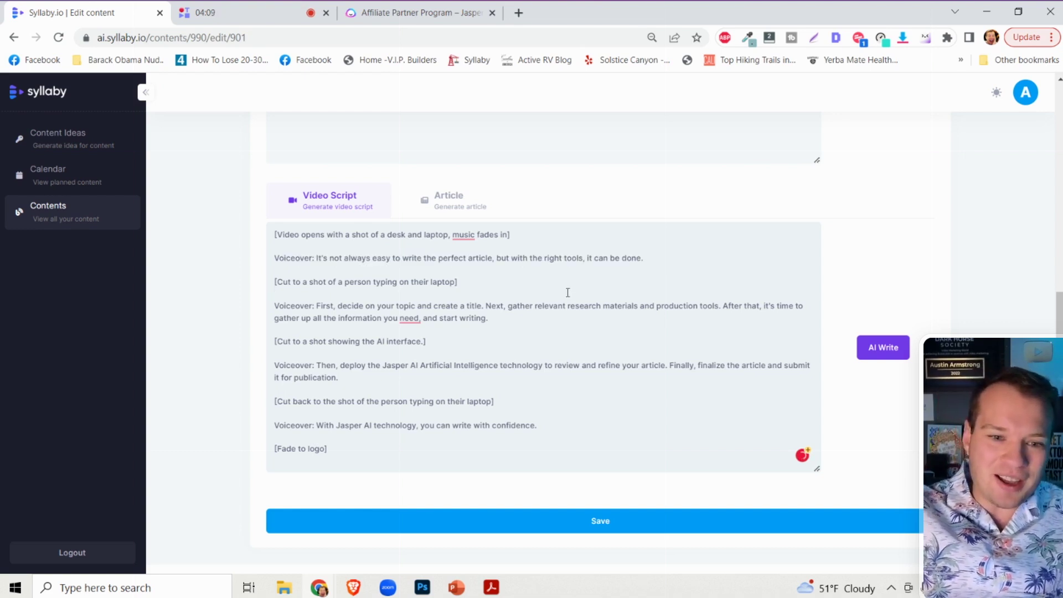
pyautogui.scroll(-1, 568, 292)
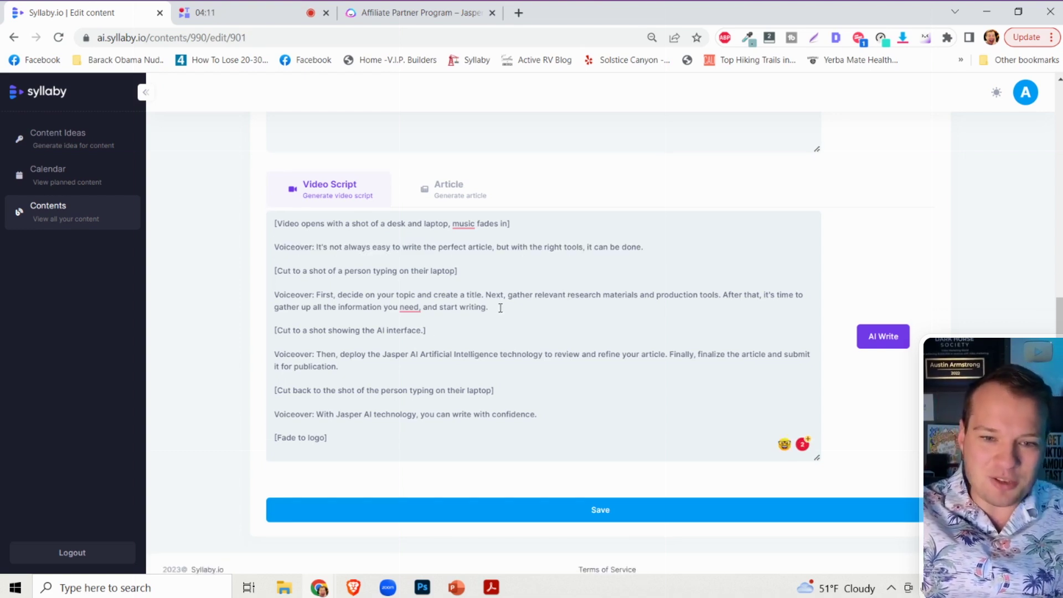
pyautogui.scroll(-1, 500, 308)
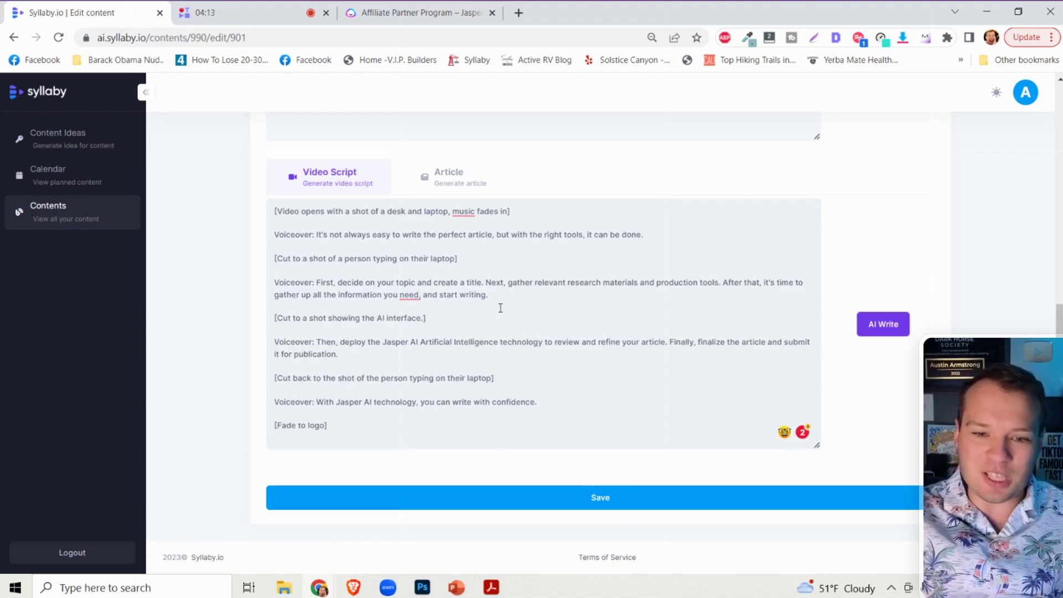
pyautogui.click(612, 494)
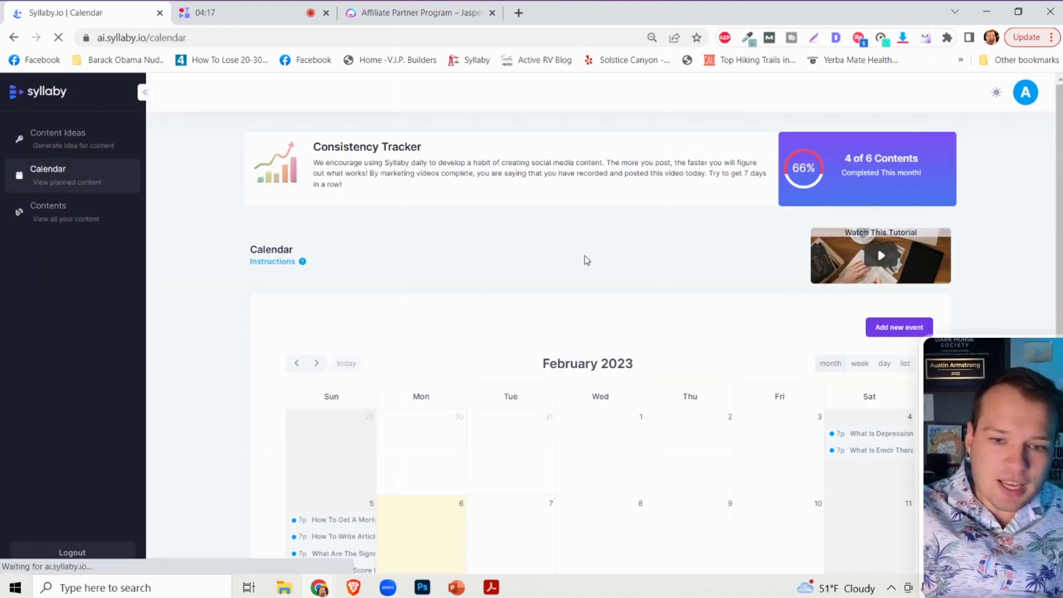
# - Log in to the Jasper partner dashboard from the affiliate partners page
pyautogui.click(410, 13)
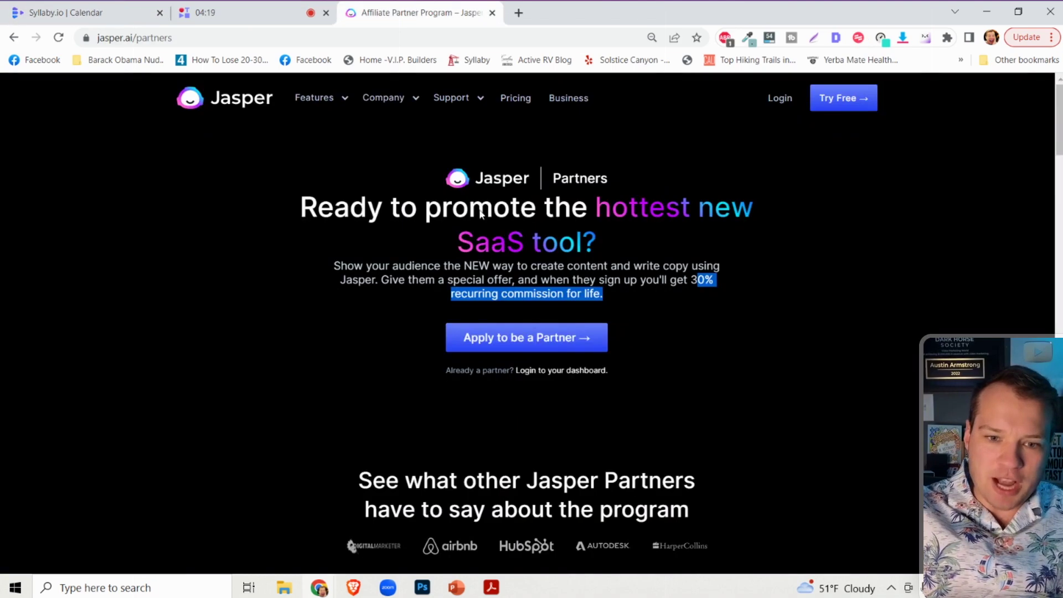
pyautogui.scroll(-2, 649, 428)
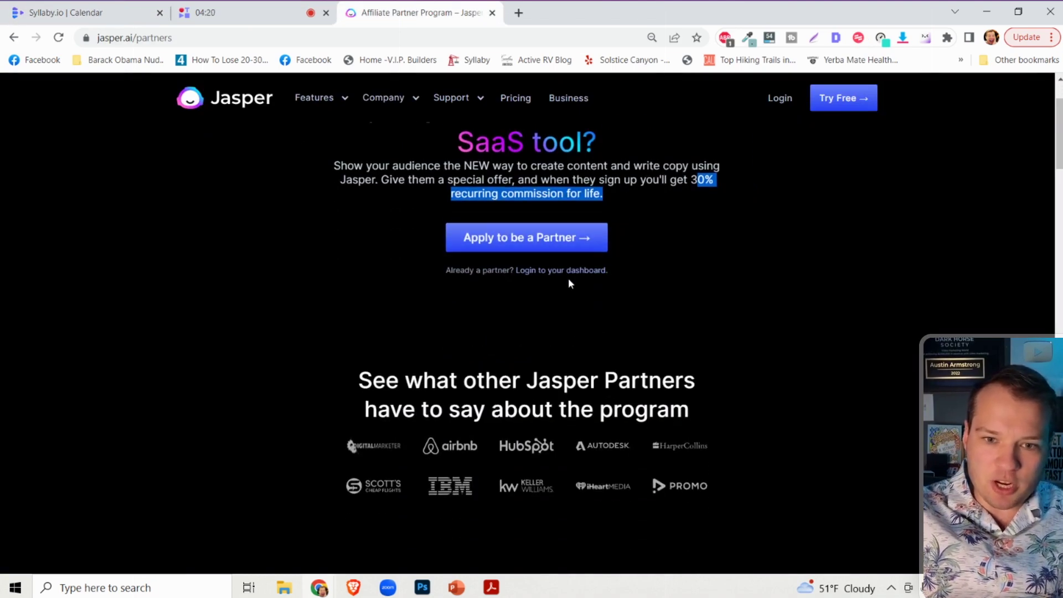
pyautogui.click(549, 278)
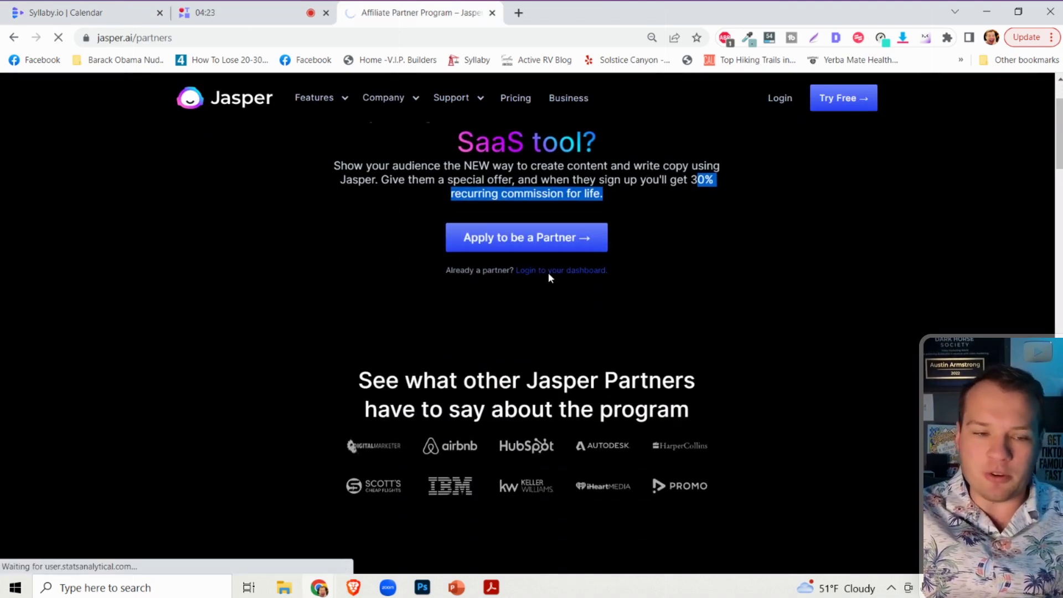
pyautogui.scroll(-2, 717, 244)
pyautogui.scroll(2, 718, 245)
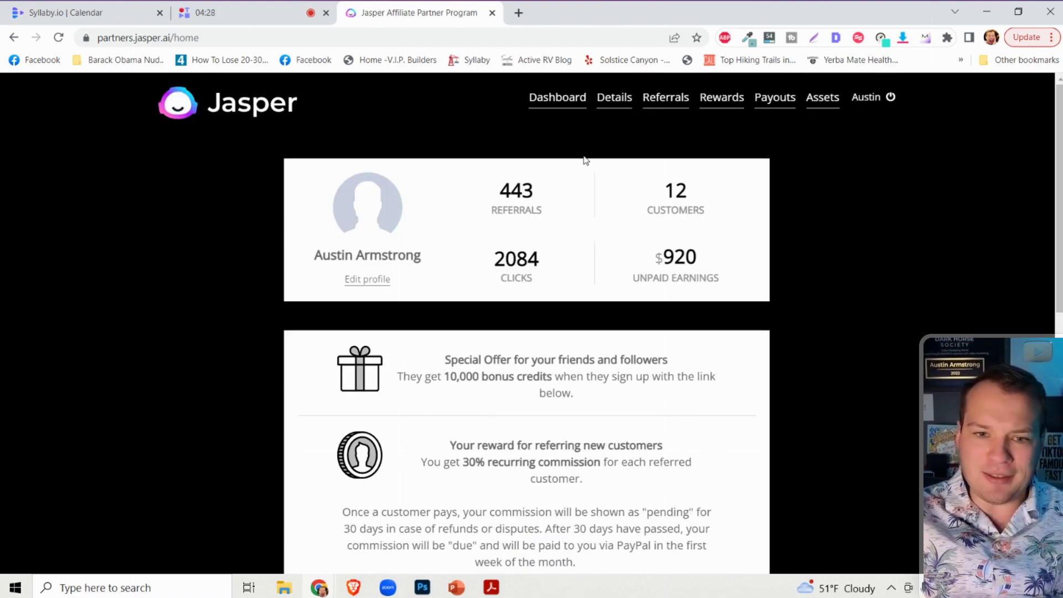
# - Check the Payouts page, then select the referral link on the dashboard overview
pyautogui.click(782, 105)
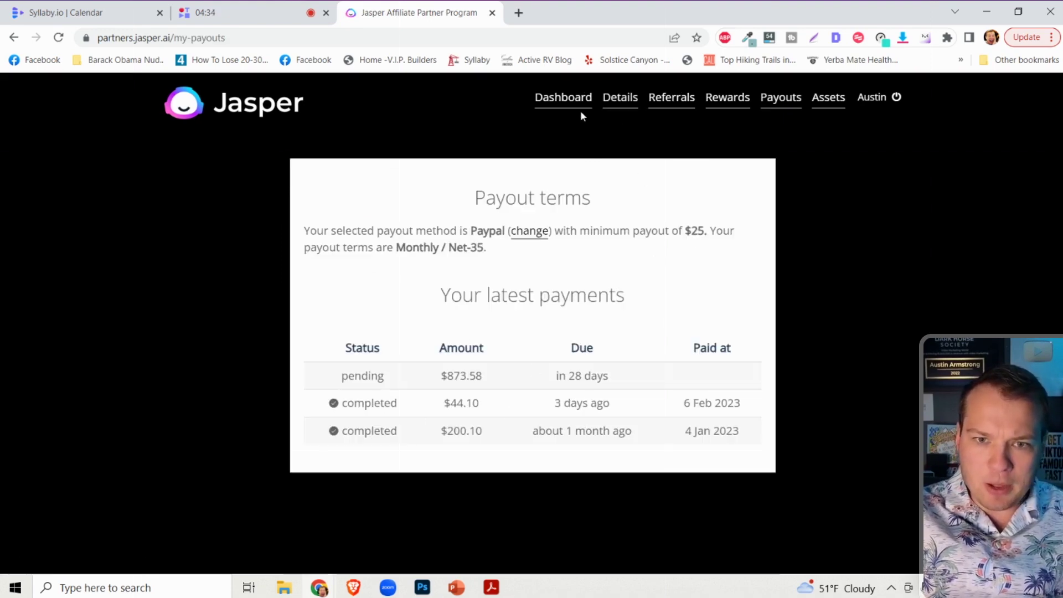
pyautogui.click(565, 105)
pyautogui.scroll(-2, 638, 360)
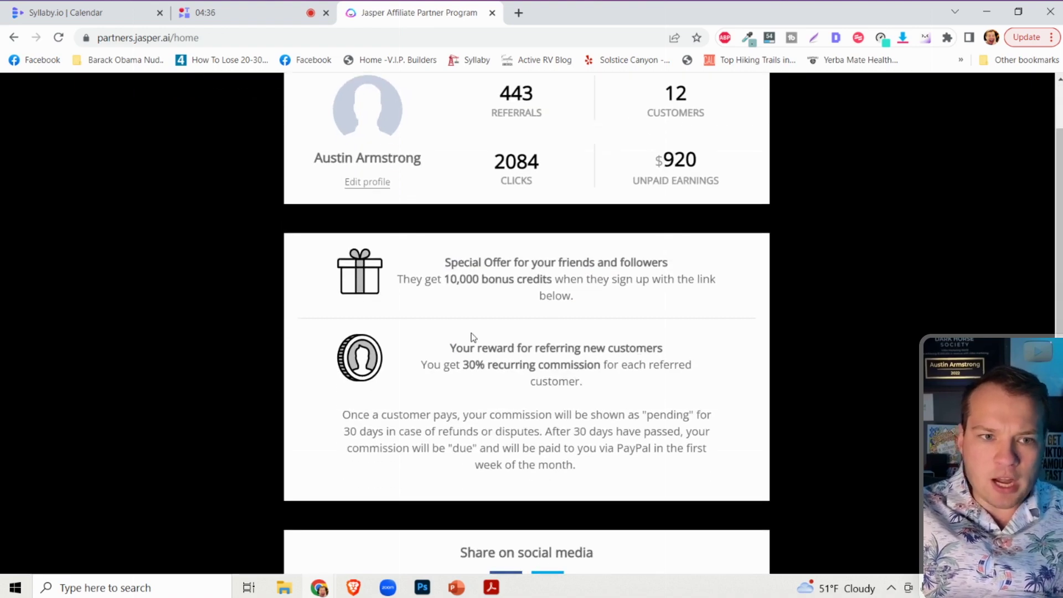
pyautogui.scroll(-5, 469, 339)
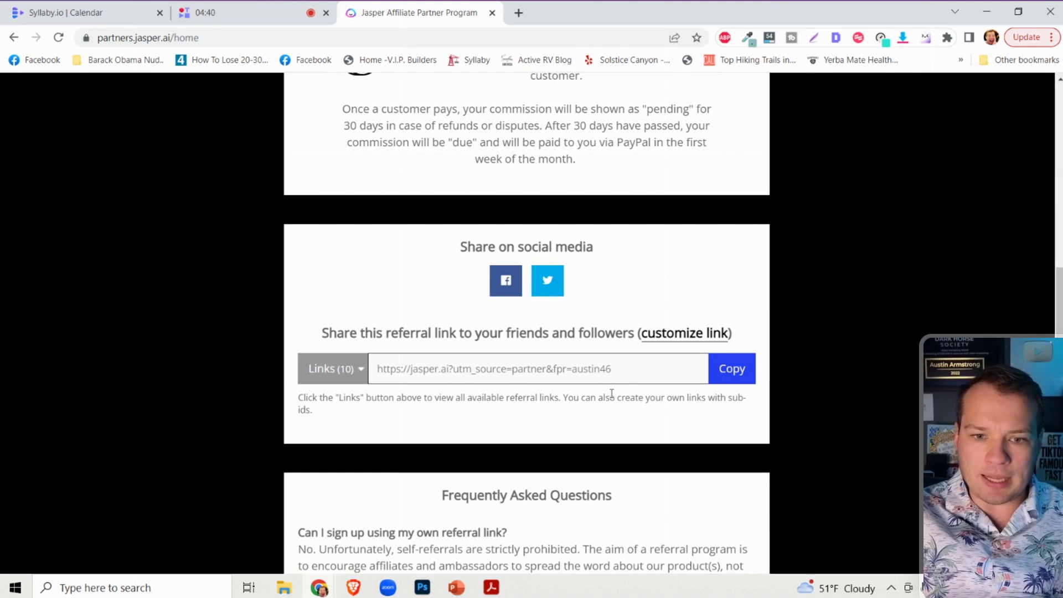
pyautogui.tripleClick(627, 380)
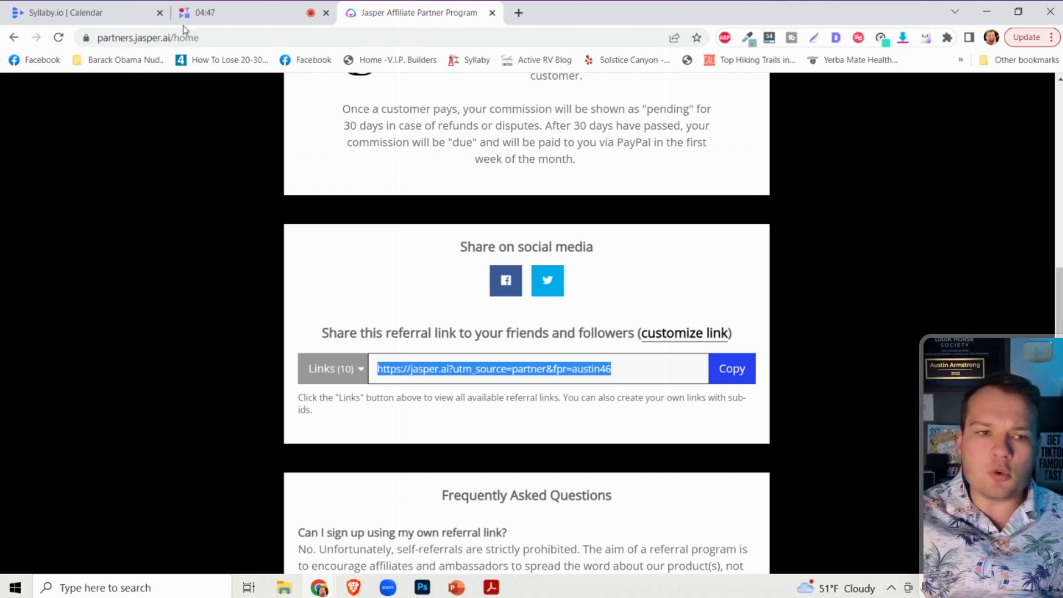
# - Search 'tiktok' in a new tab and open the SEO & TikTok Marketing Agency profile
pyautogui.click(80, 10)
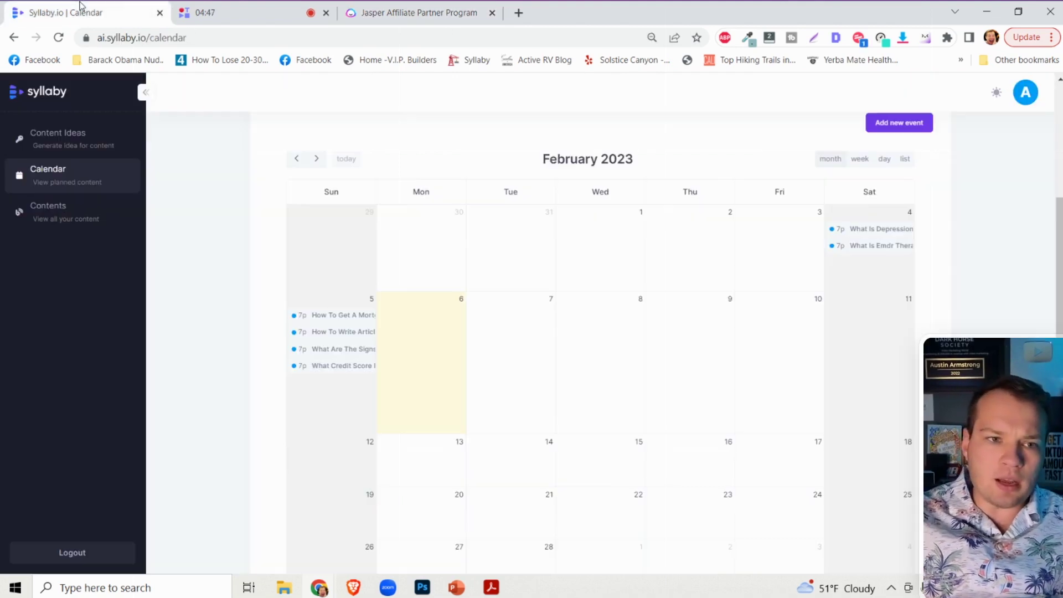
pyautogui.click(518, 12)
pyautogui.write('tiktok')
pyautogui.press('Down')
pyautogui.press('Down')
pyautogui.press('Down')
pyautogui.press('Down')
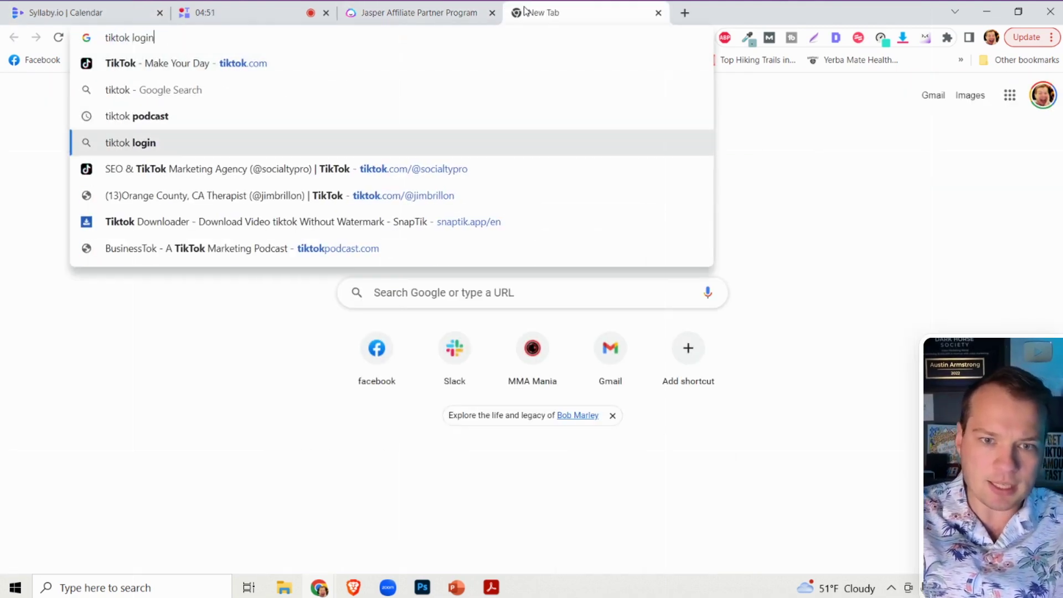
pyautogui.press('Return')
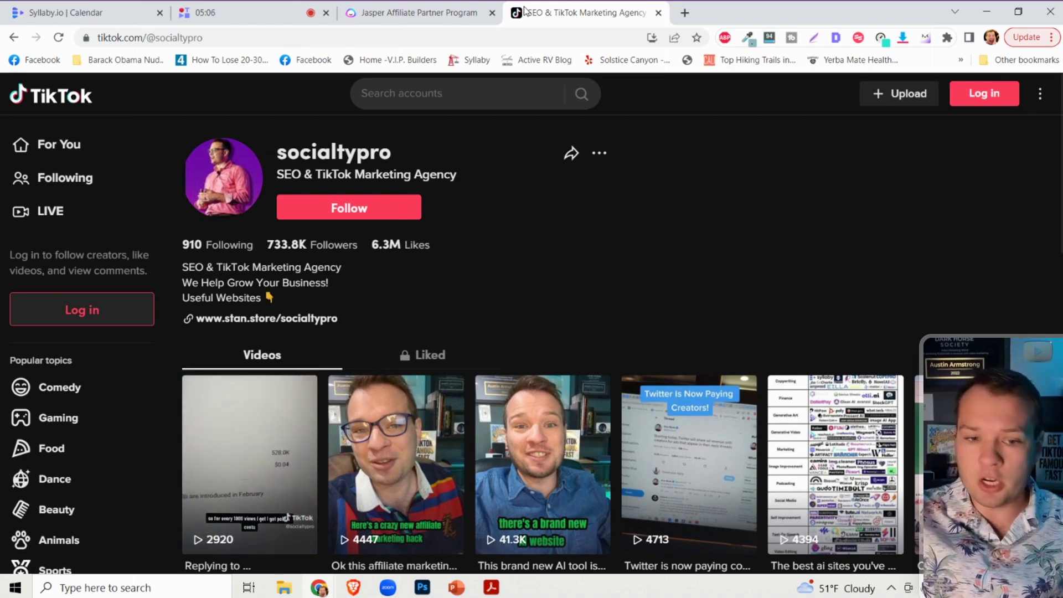
pyautogui.scroll(-4, 810, 192)
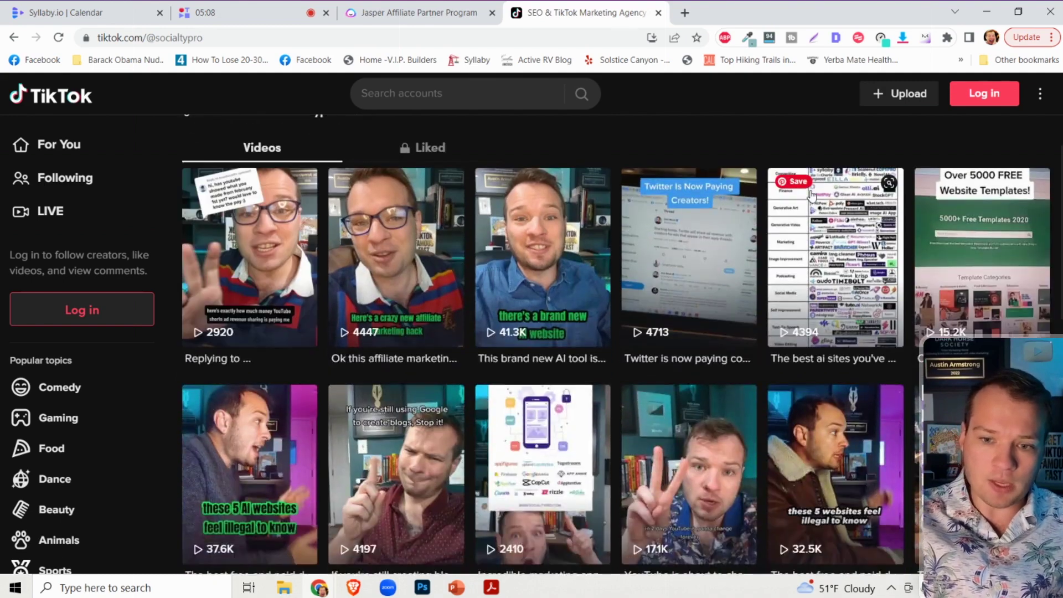
pyautogui.scroll(3, 811, 195)
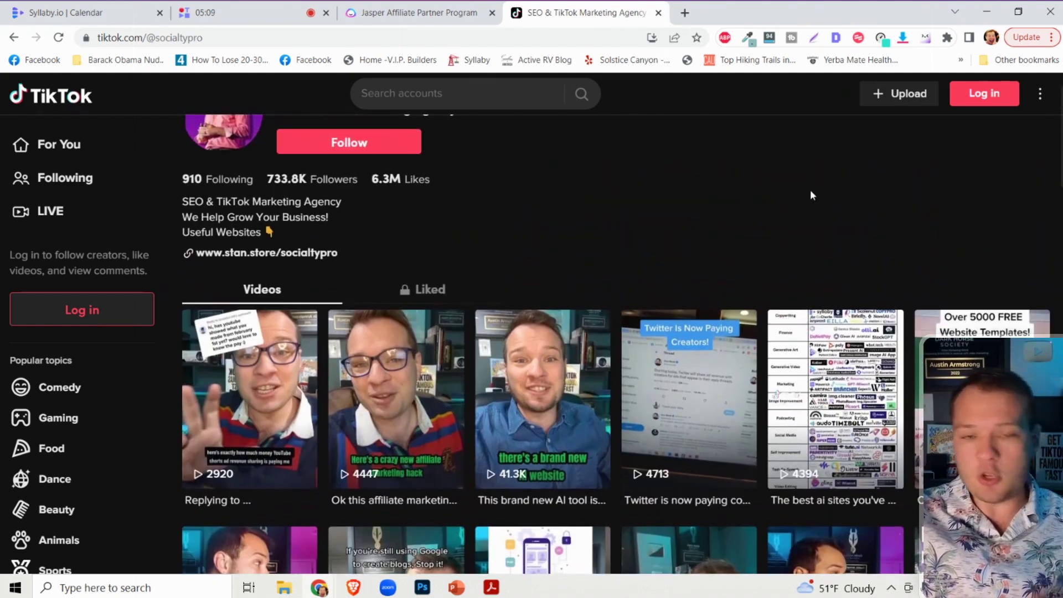
# - Open the How To Write Article With Jasper Ai item from Syllaby's Contents list, then return to TikTok
pyautogui.click(91, 7)
pyautogui.click(56, 214)
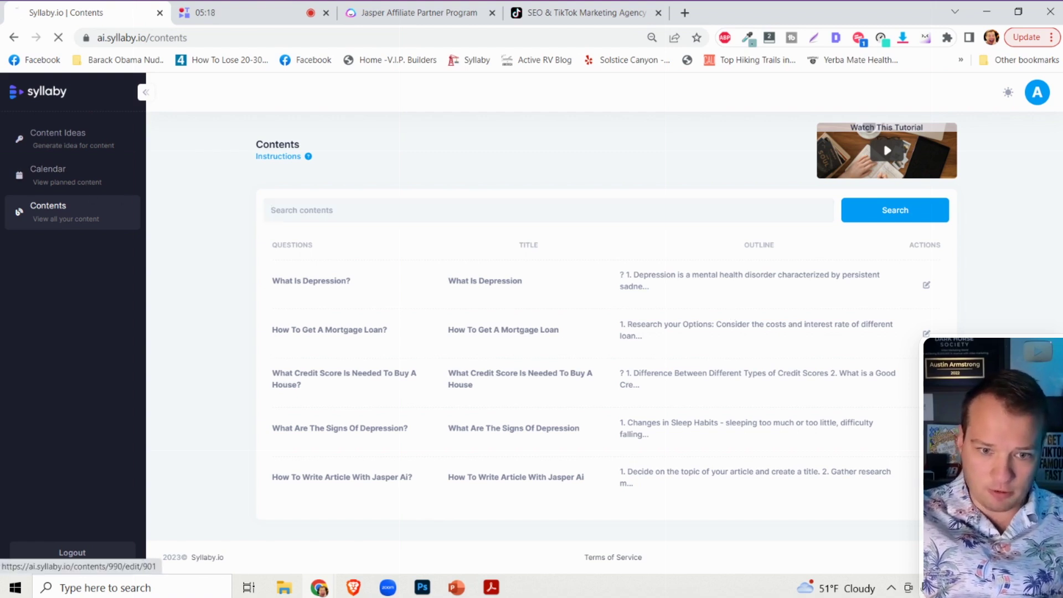
pyautogui.click(474, 470)
pyautogui.scroll(-10, 388, 438)
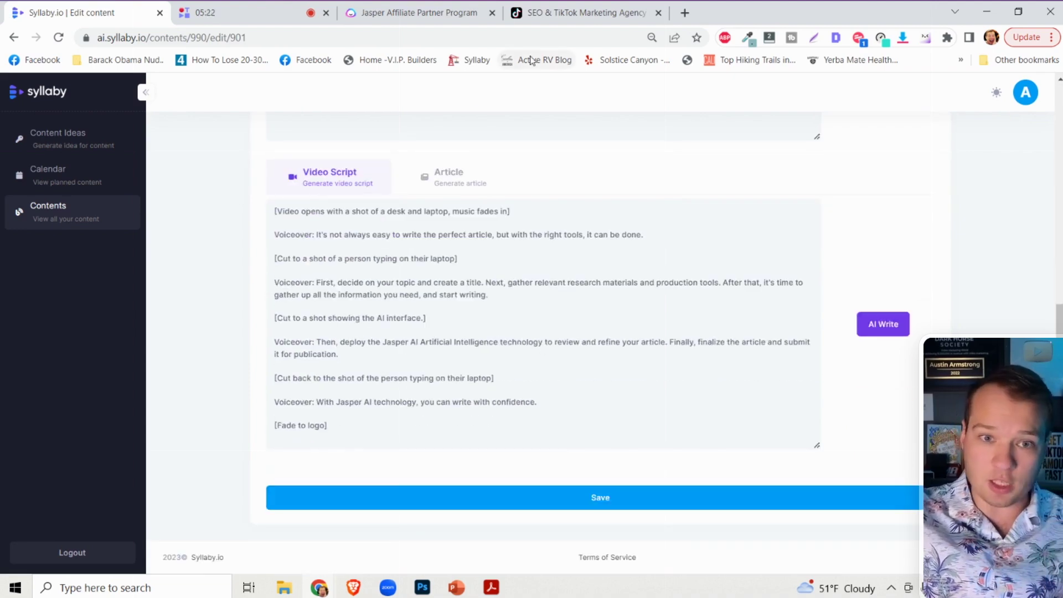
pyautogui.click(415, 11)
pyautogui.click(588, 8)
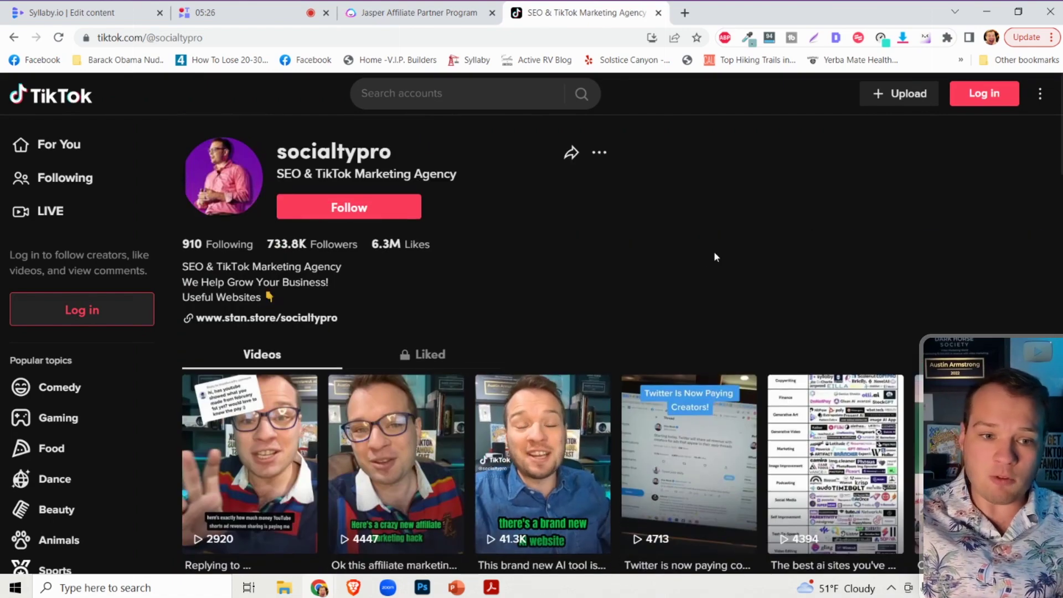
# - Open the bio's stan.store page, inspect the Ranked AI - Cheapest SEO Ever link, then return to Syllaby
pyautogui.click(259, 317)
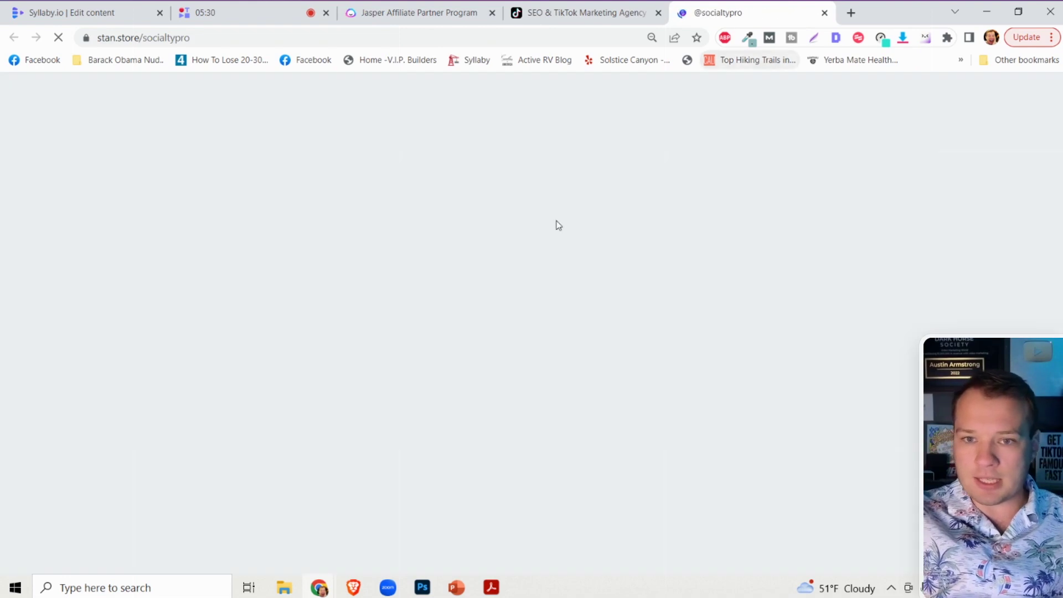
pyautogui.scroll(-3, 631, 244)
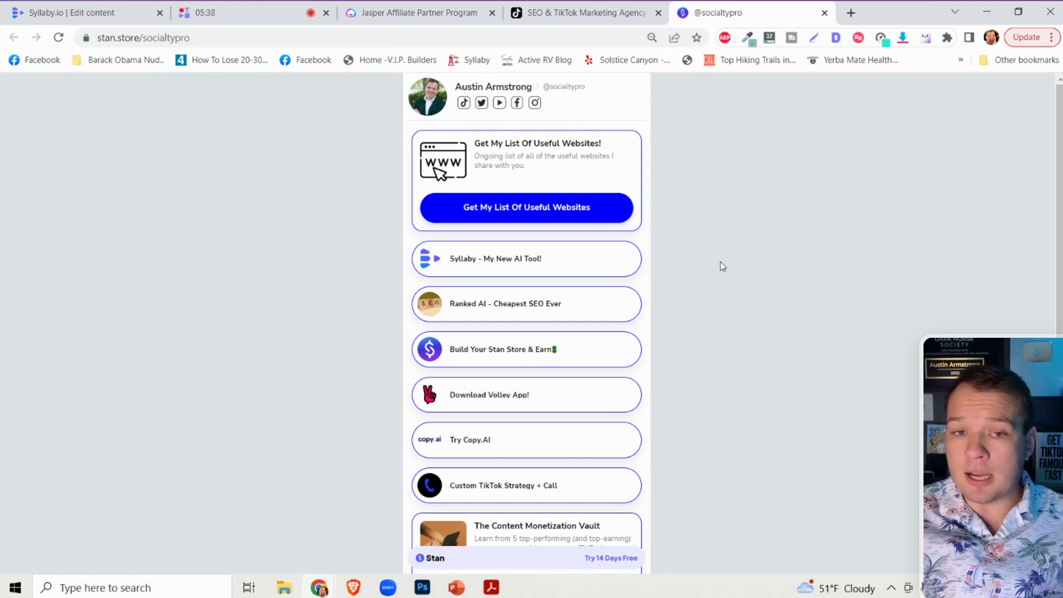
pyautogui.click(582, 12)
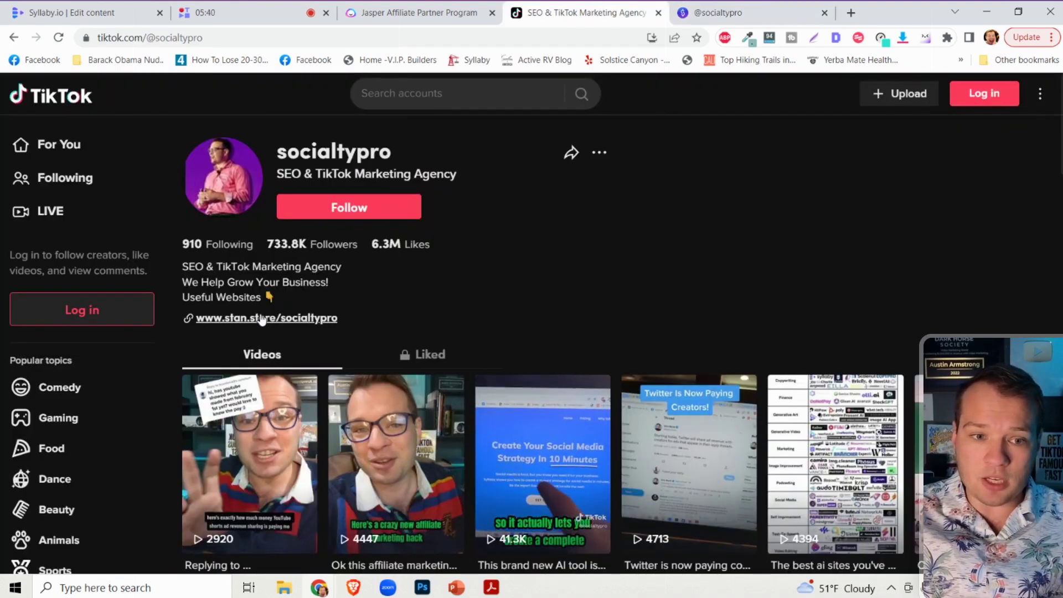
pyautogui.click(779, 8)
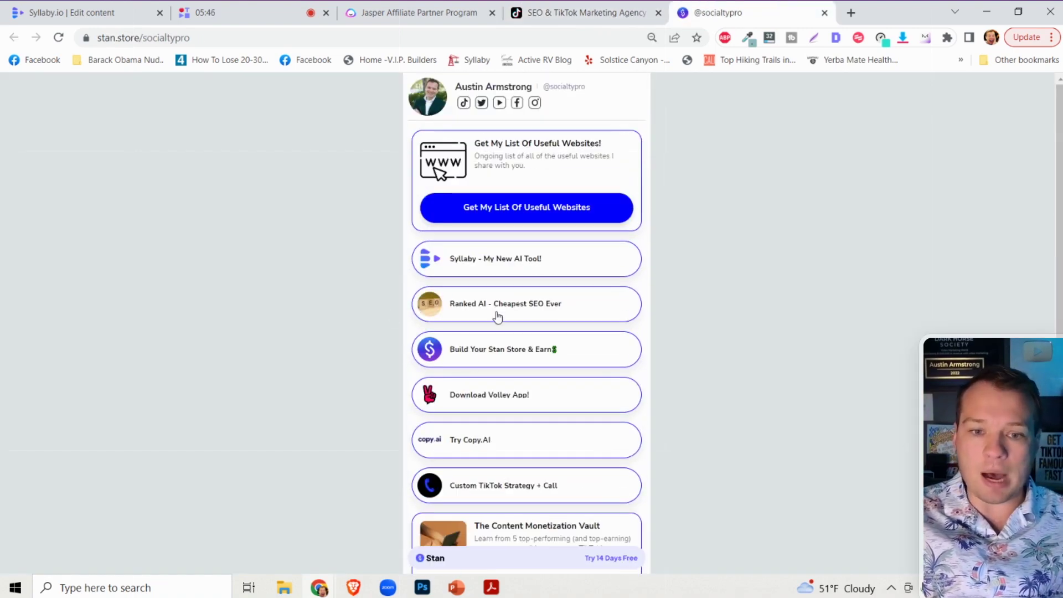
pyautogui.moveTo(411, 285); pyautogui.dragTo(574, 315)
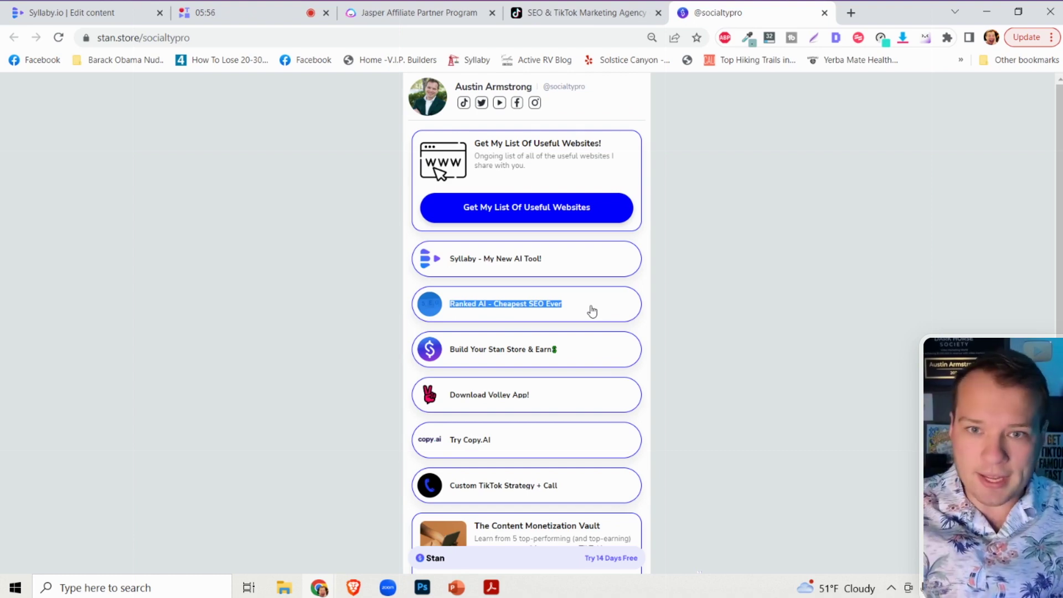
pyautogui.click(687, 399)
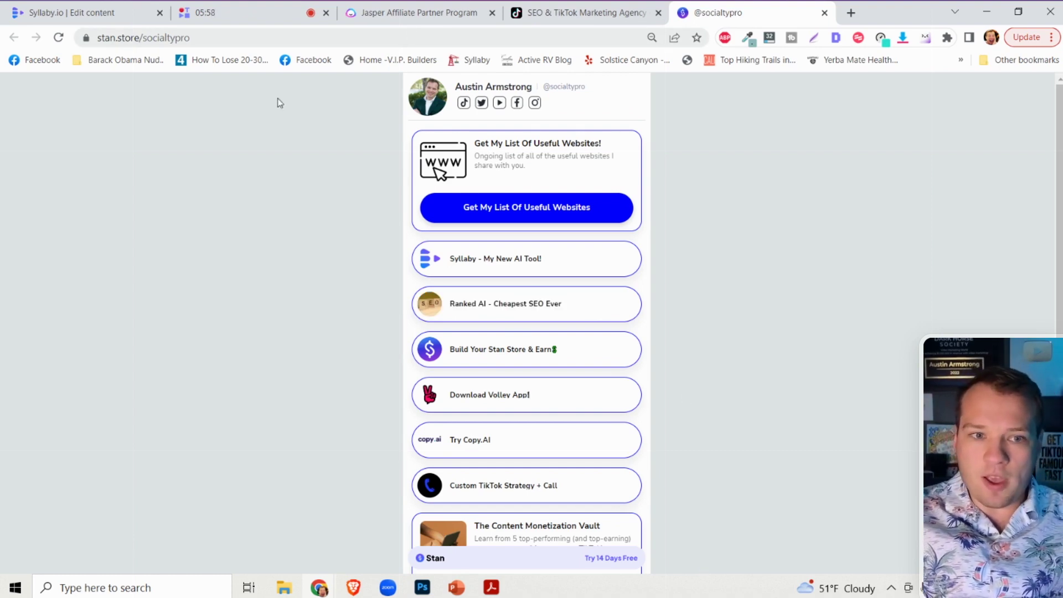
pyautogui.click(118, 7)
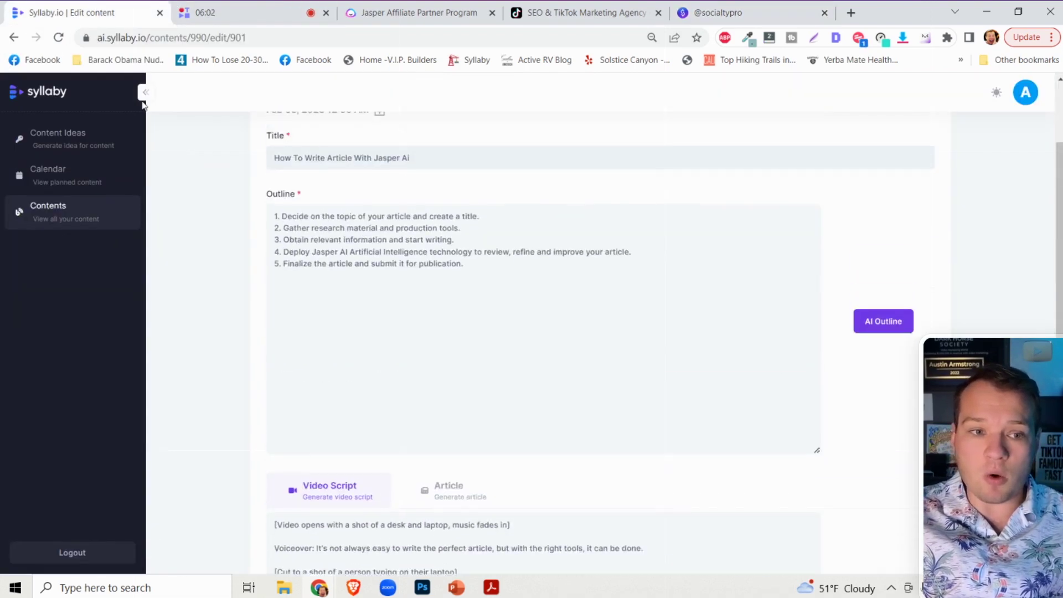
# - Open the Content Ideas page from Syllaby's left sidebar
pyautogui.click(63, 140)
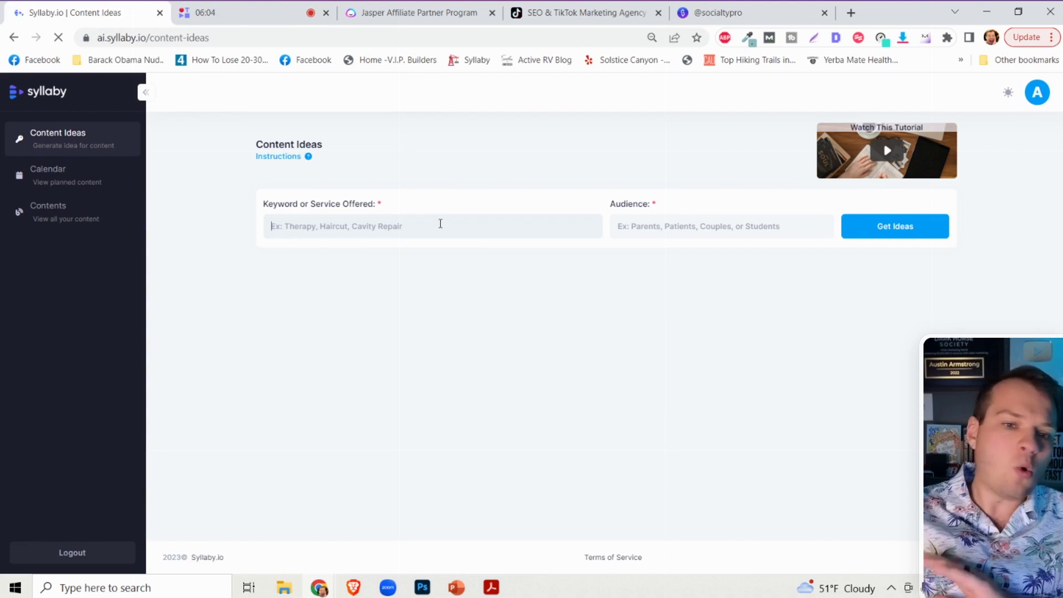